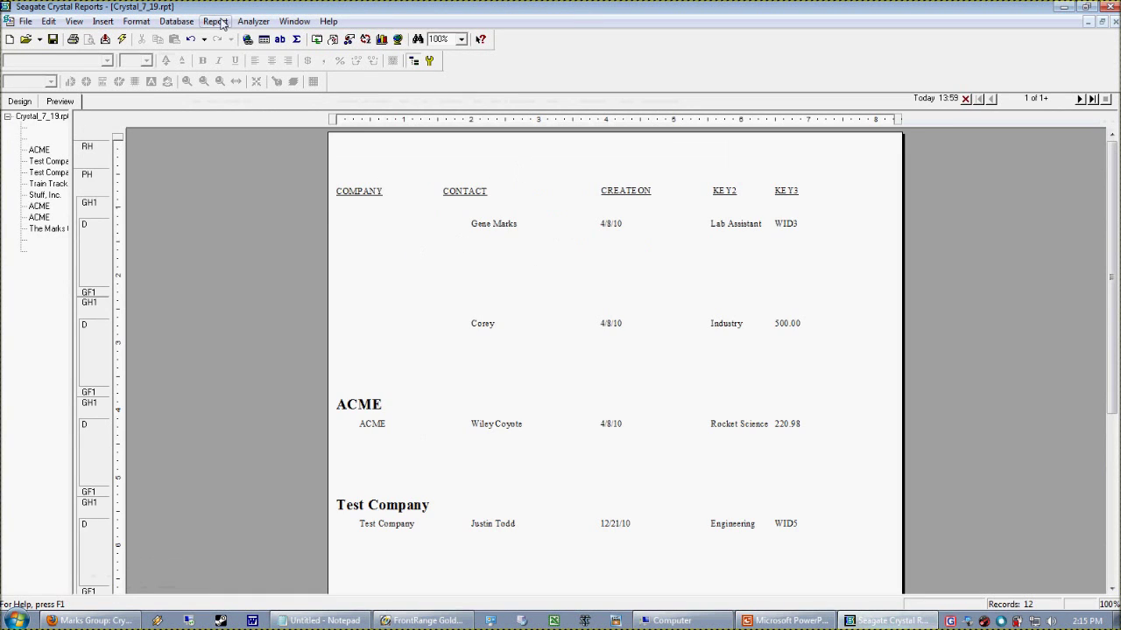
Open the Select Expert and pick CONTACT1.KEY2 as the filter field, checking field names in GoldMine
{"action": "left_click", "coordinate": [215, 21]}
{"action": "left_click", "coordinate": [251, 55]}
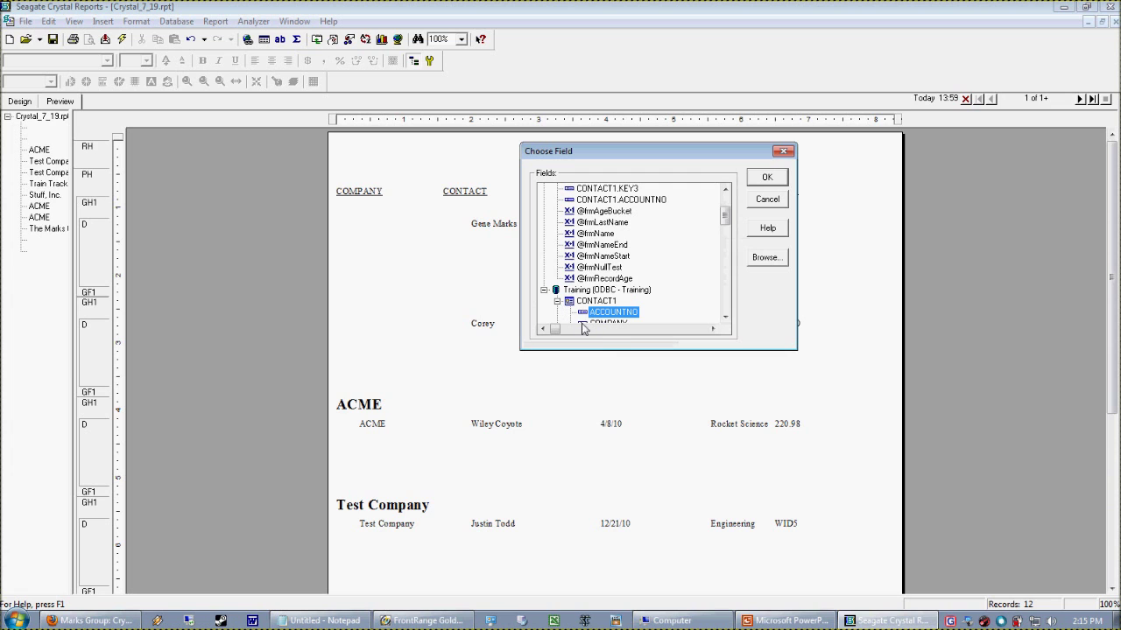
{"action": "left_click", "coordinate": [416, 620]}
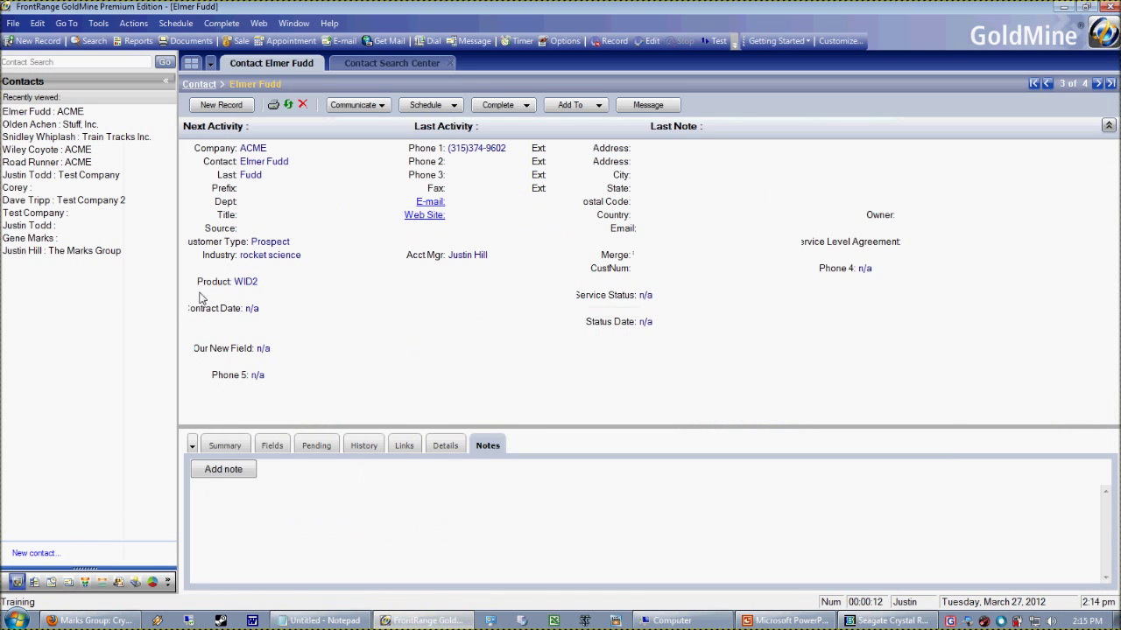
{"action": "left_click", "coordinate": [215, 261]}
{"action": "left_click", "coordinate": [886, 620]}
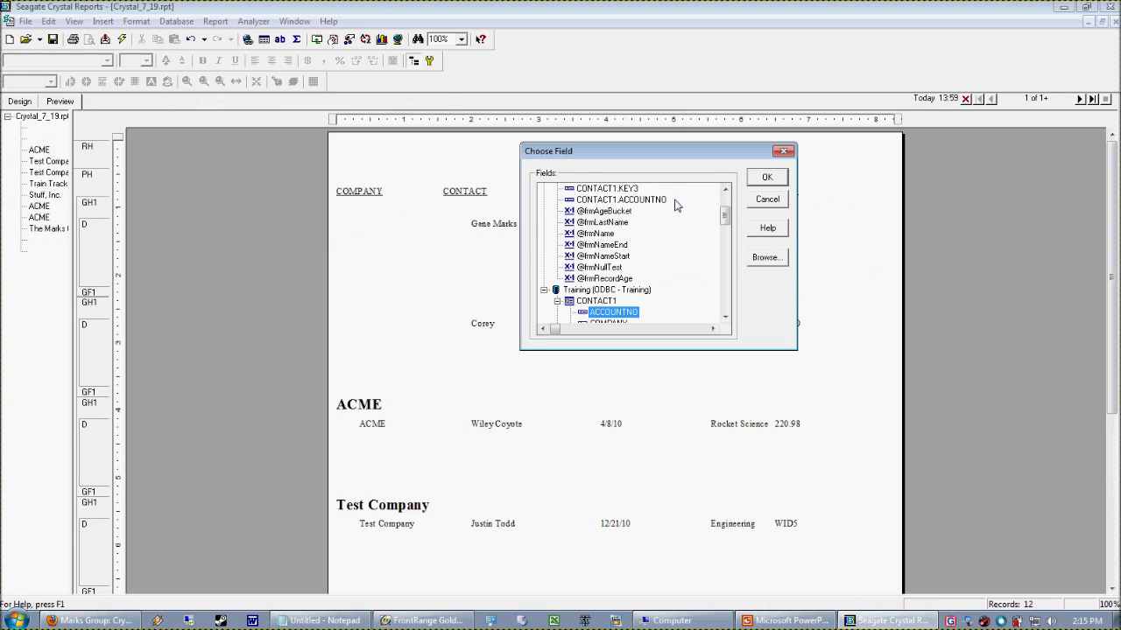
{"action": "key", "text": "k"}
{"action": "key", "text": "Down"}
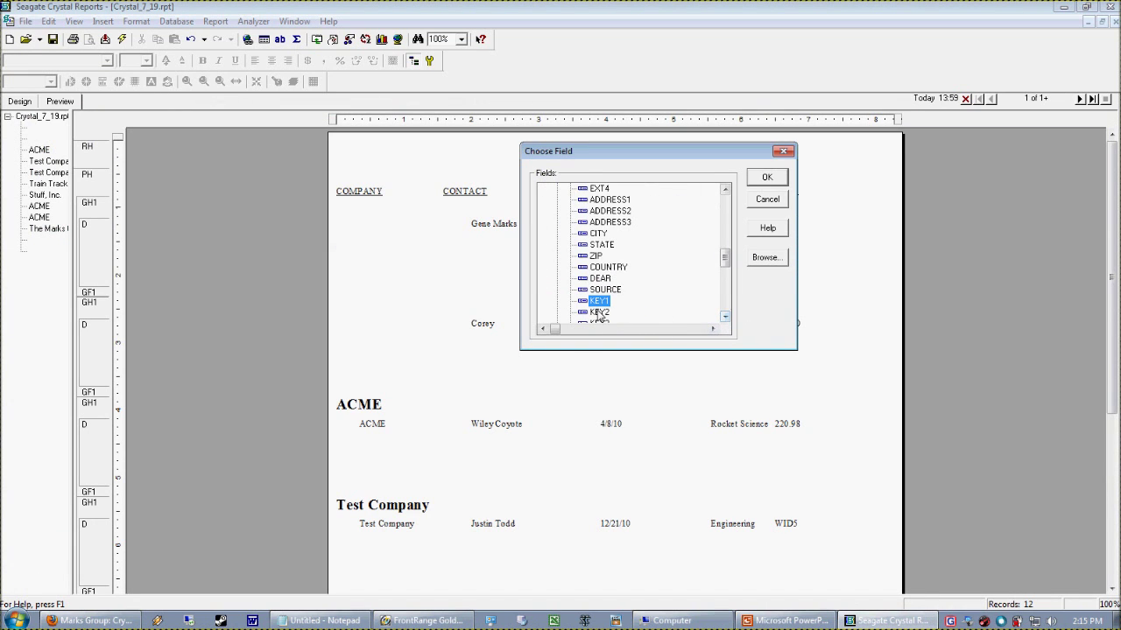
{"action": "left_click", "coordinate": [780, 179]}
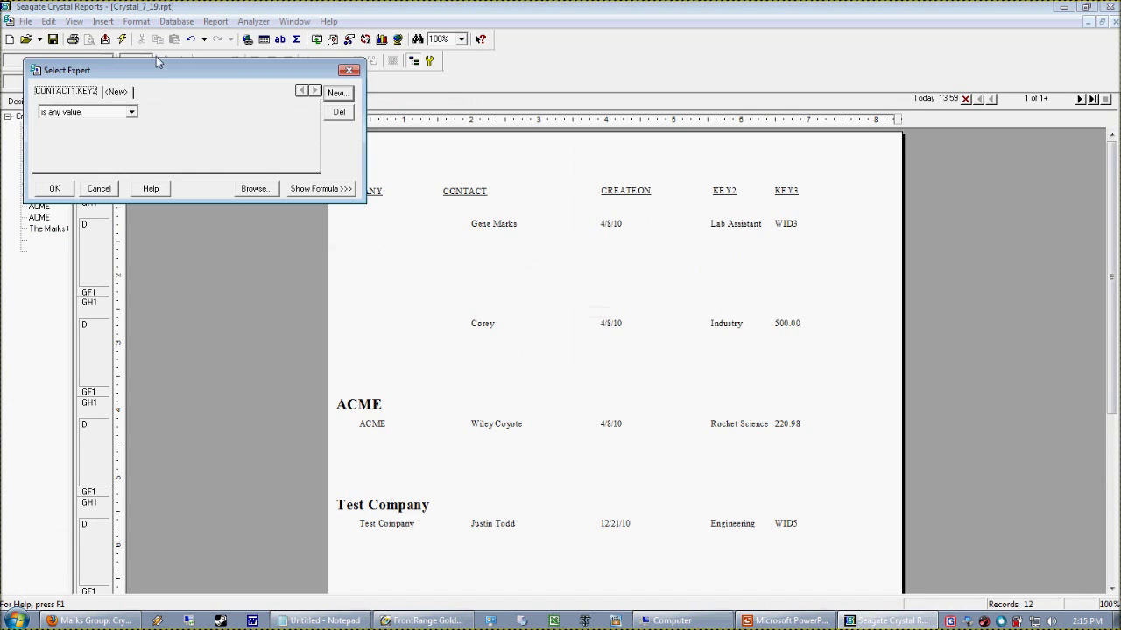
Set the KEY2 selection rule's comparison to 'is equal to'
{"action": "left_click_drag", "start_coordinate": [158, 70], "coordinate": [397, 94]}
{"action": "left_click", "coordinate": [371, 135]}
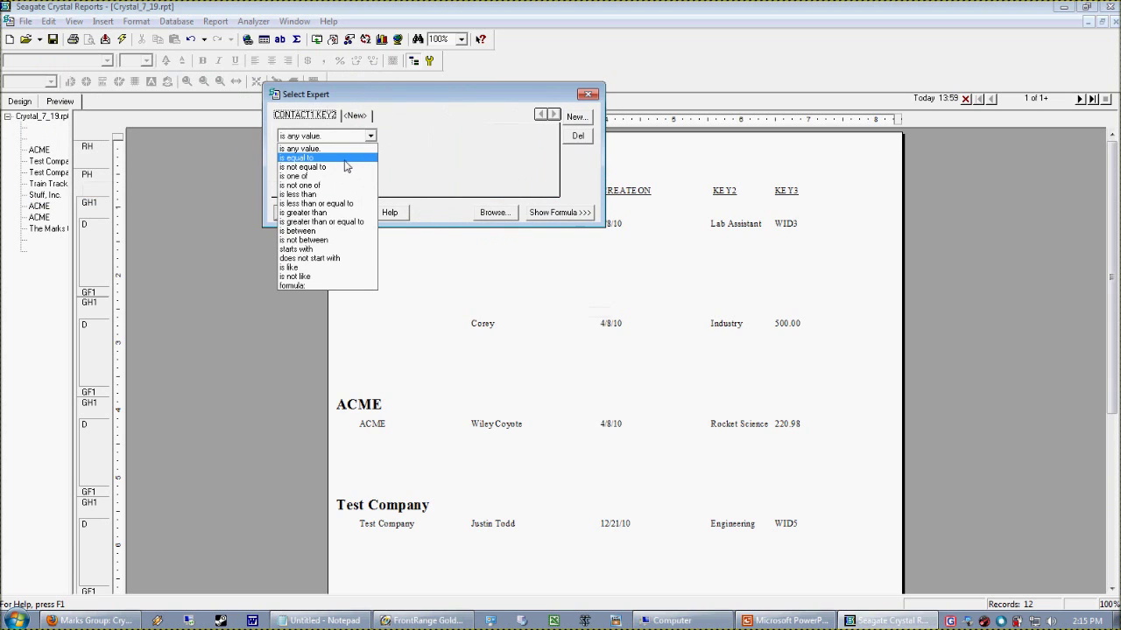
{"action": "left_click", "coordinate": [354, 158]}
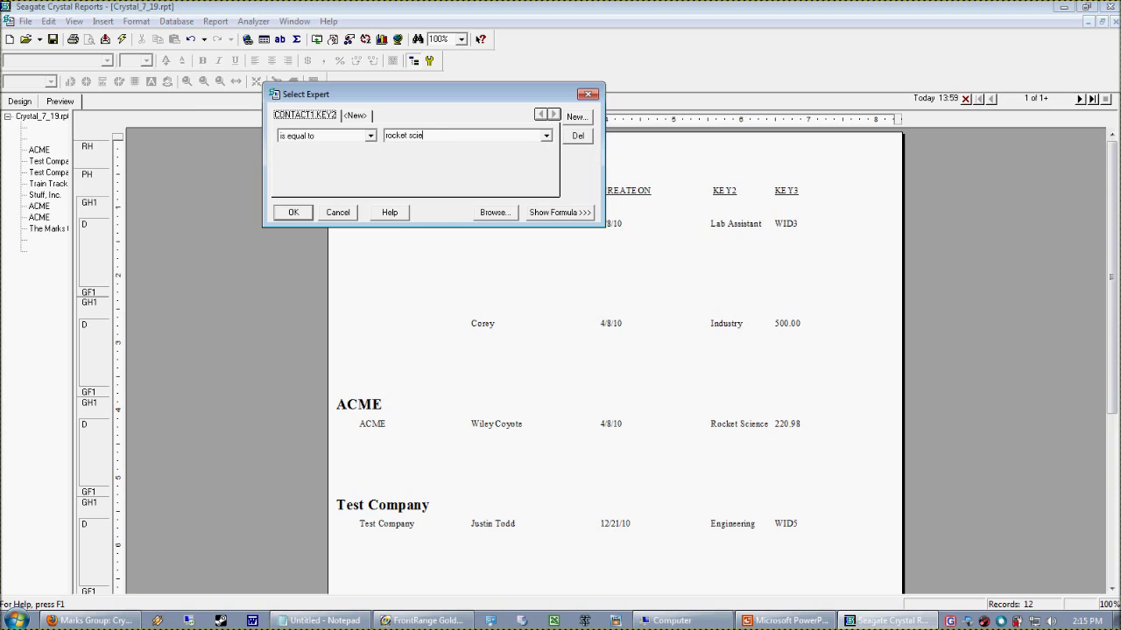
Apply the KEY2 = rocket science filter and refresh the report data
{"action": "left_click", "coordinate": [292, 213]}
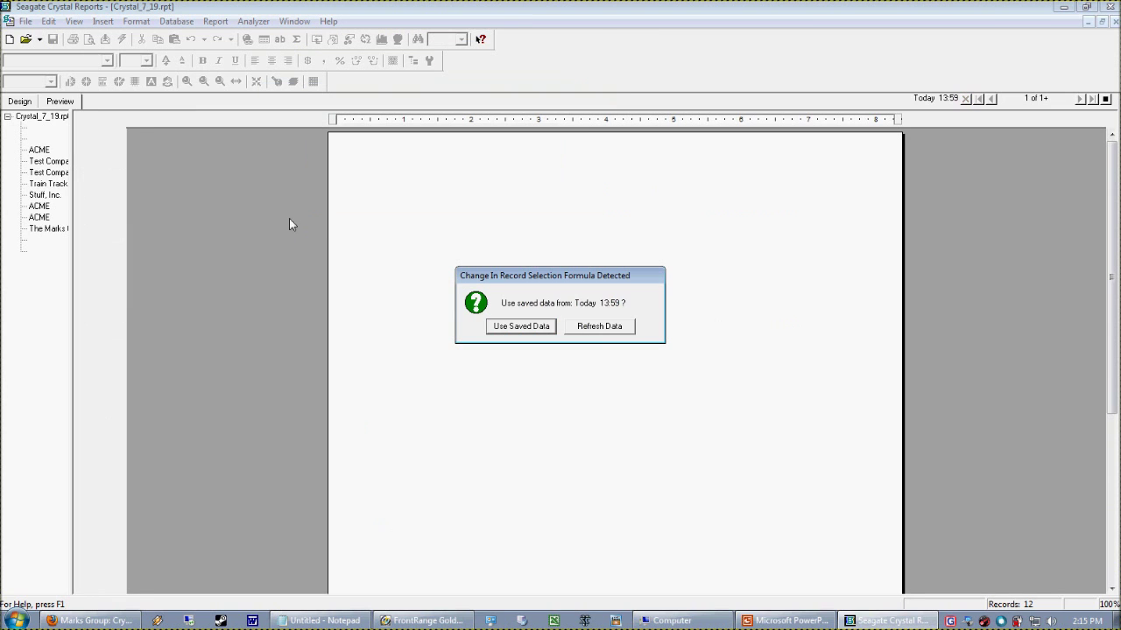
{"action": "left_click", "coordinate": [624, 330]}
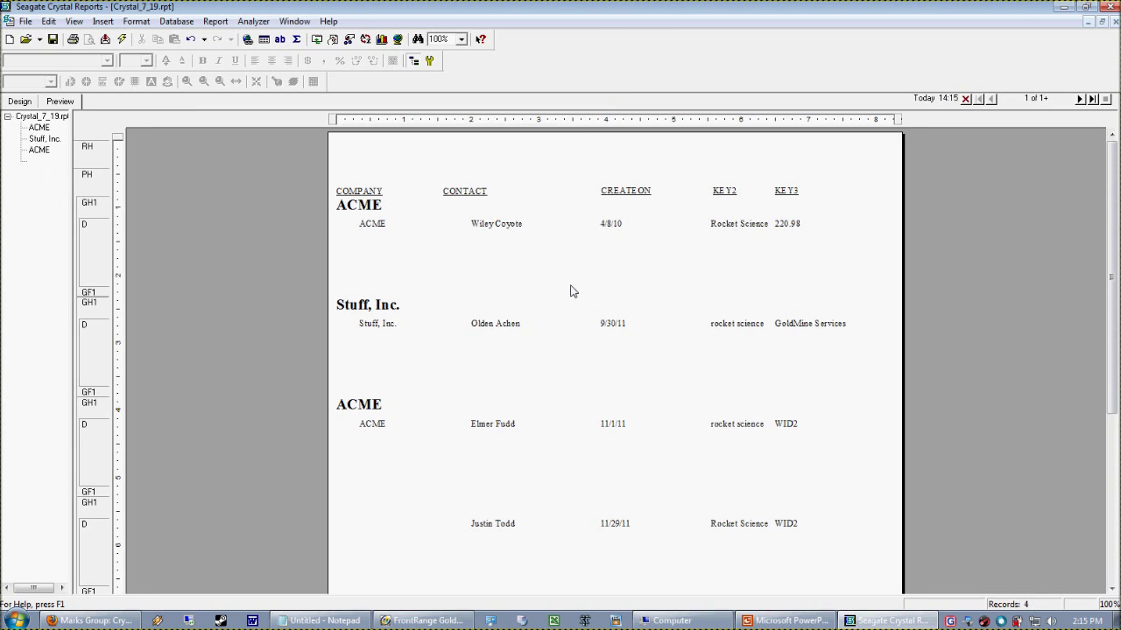
{"action": "left_click", "coordinate": [739, 524]}
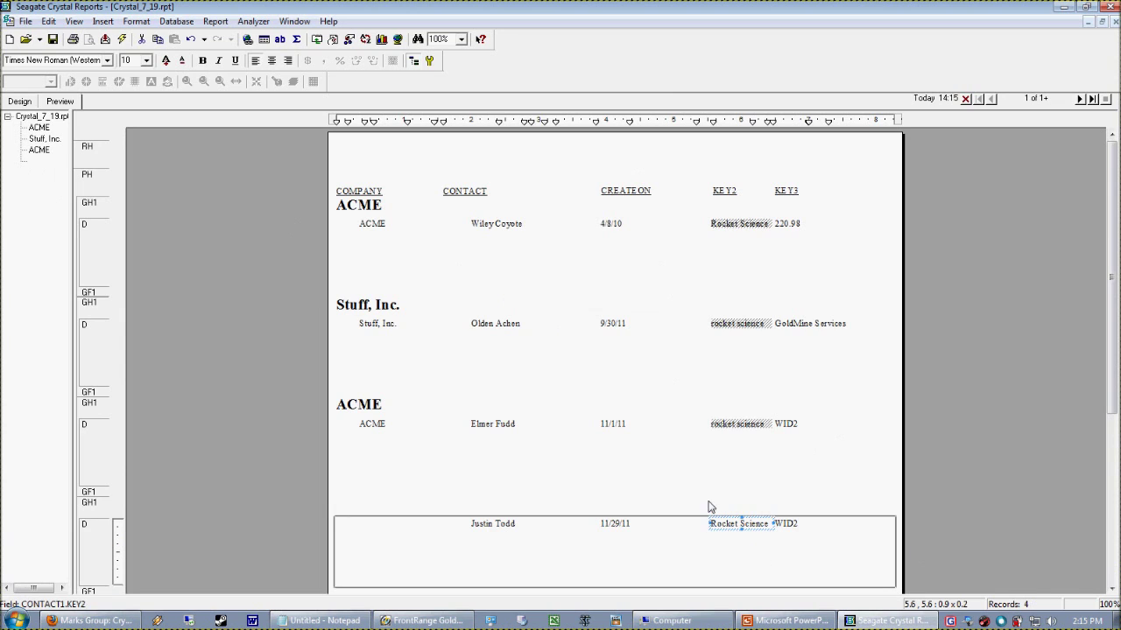
{"action": "left_click", "coordinate": [613, 477]}
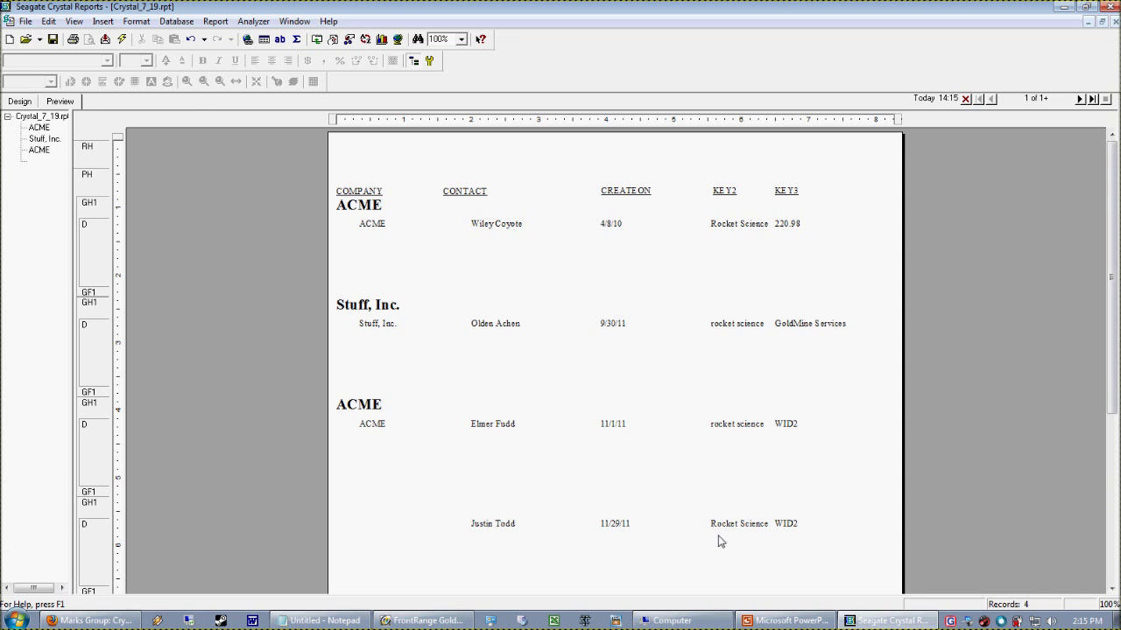
Review the rocket science value in the Select Expert, then cancel without changes
{"action": "left_click", "coordinate": [215, 21]}
{"action": "left_click", "coordinate": [235, 59]}
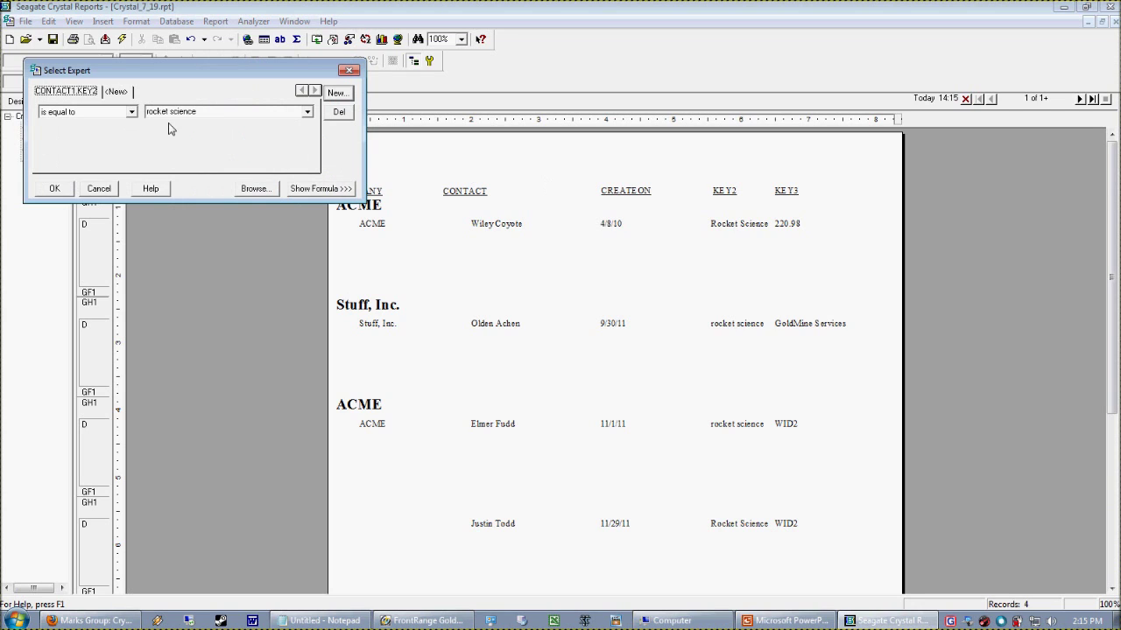
{"action": "left_click", "coordinate": [210, 112]}
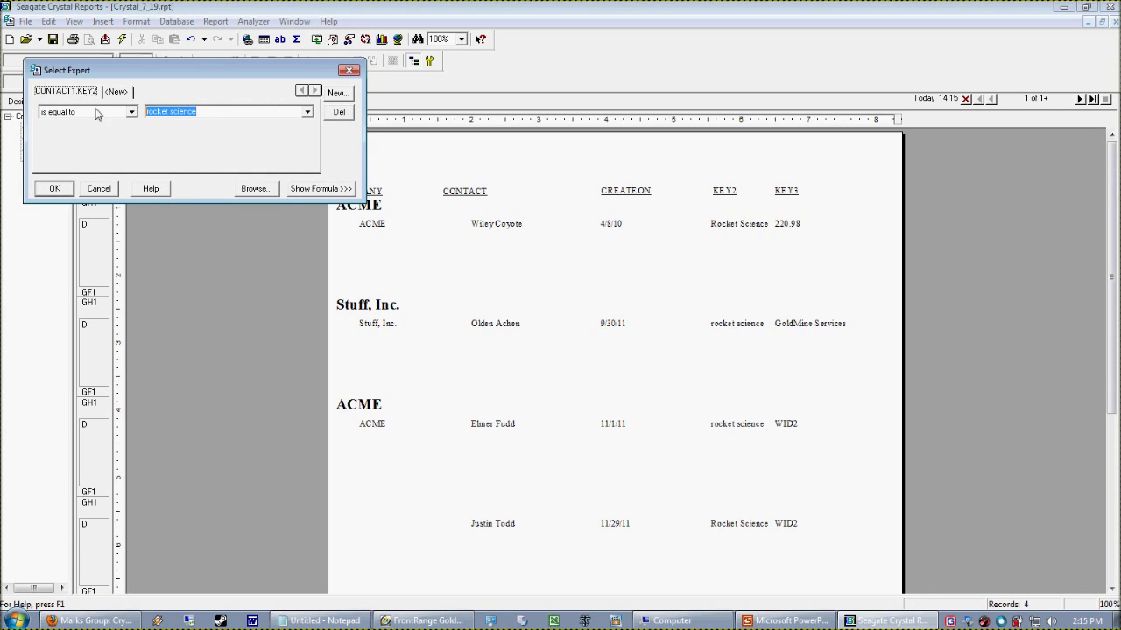
{"action": "key", "text": "Delete"}
{"action": "left_click", "coordinate": [99, 189]}
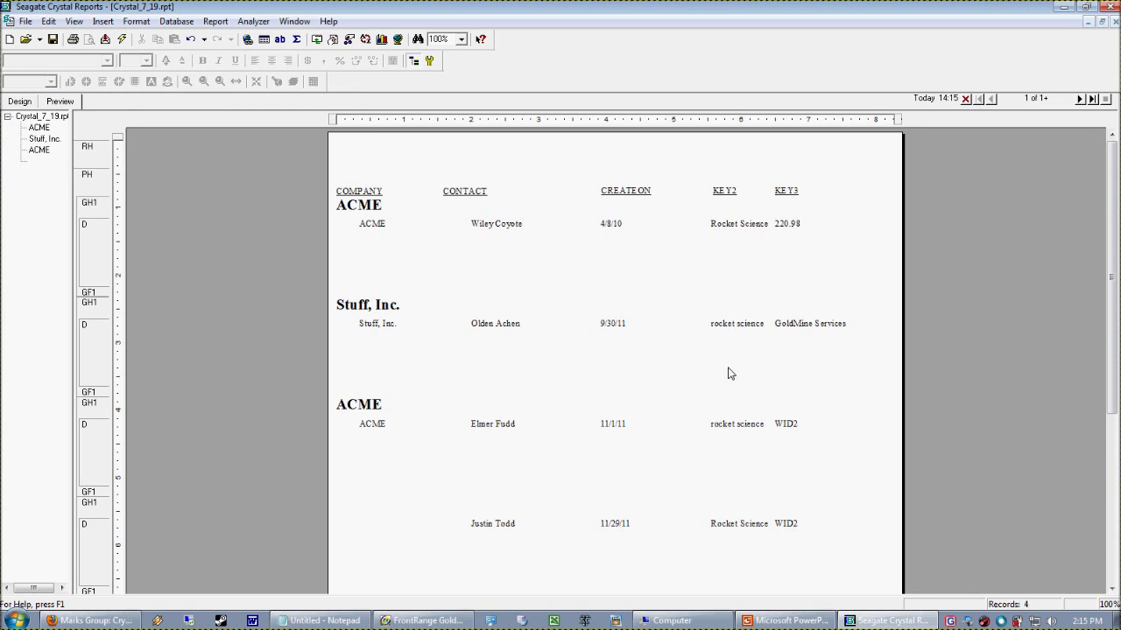
Inspect the KEY2 rocket science values across the four previewed records
{"action": "left_click", "coordinate": [750, 438]}
{"action": "left_click", "coordinate": [740, 466]}
{"action": "left_click", "coordinate": [712, 528]}
{"action": "left_click", "coordinate": [783, 577]}
{"action": "key", "text": "alt+Tab"}
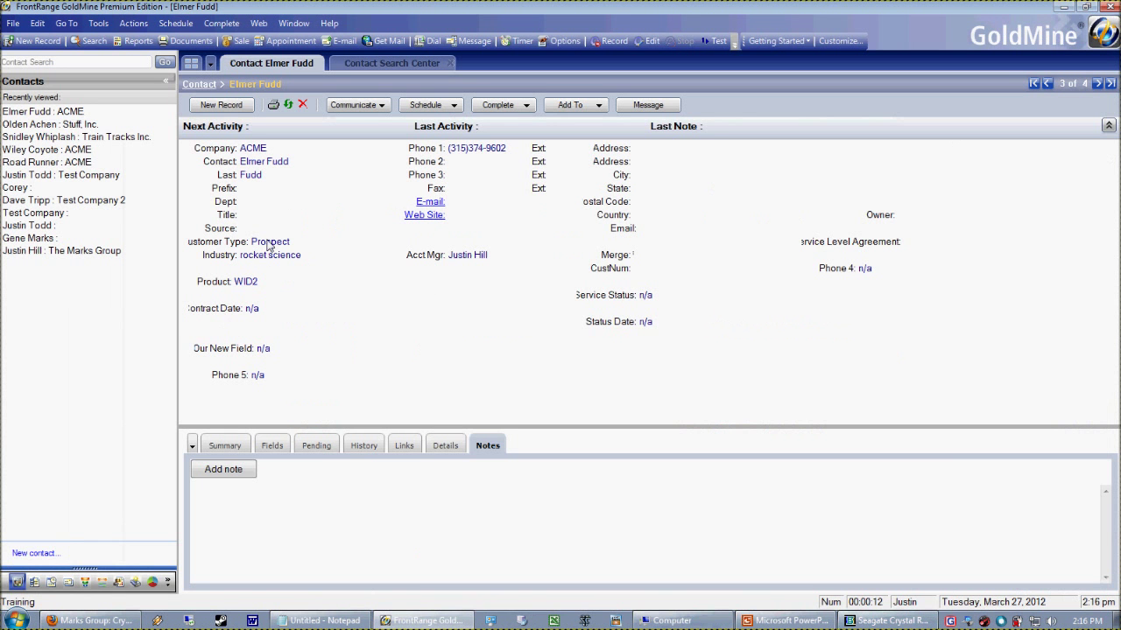
Re-enter the GoldMine contact's Customer Type as 'prospect' using the 'pros' suggestion
{"action": "left_click", "coordinate": [268, 242]}
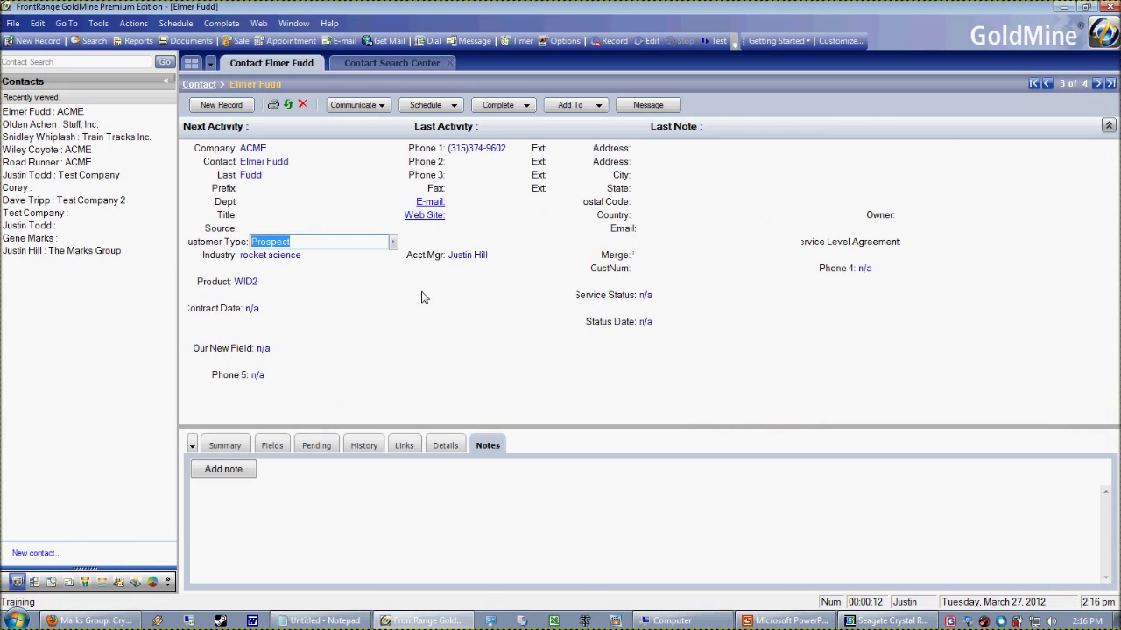
{"action": "type", "text": "pros"}
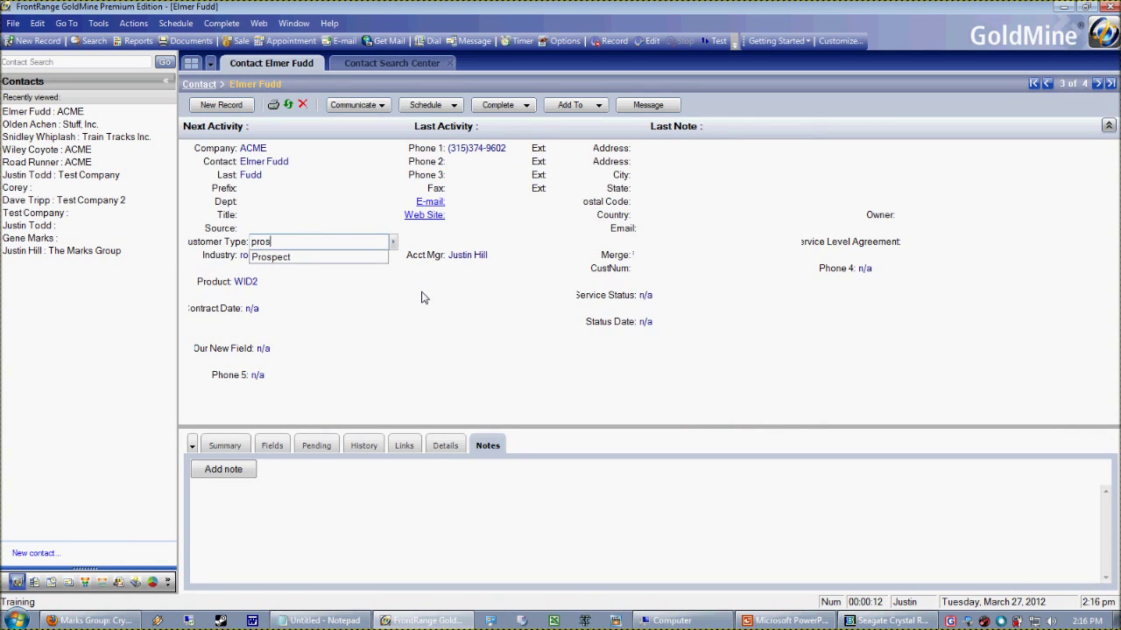
{"action": "key", "text": "Return"}
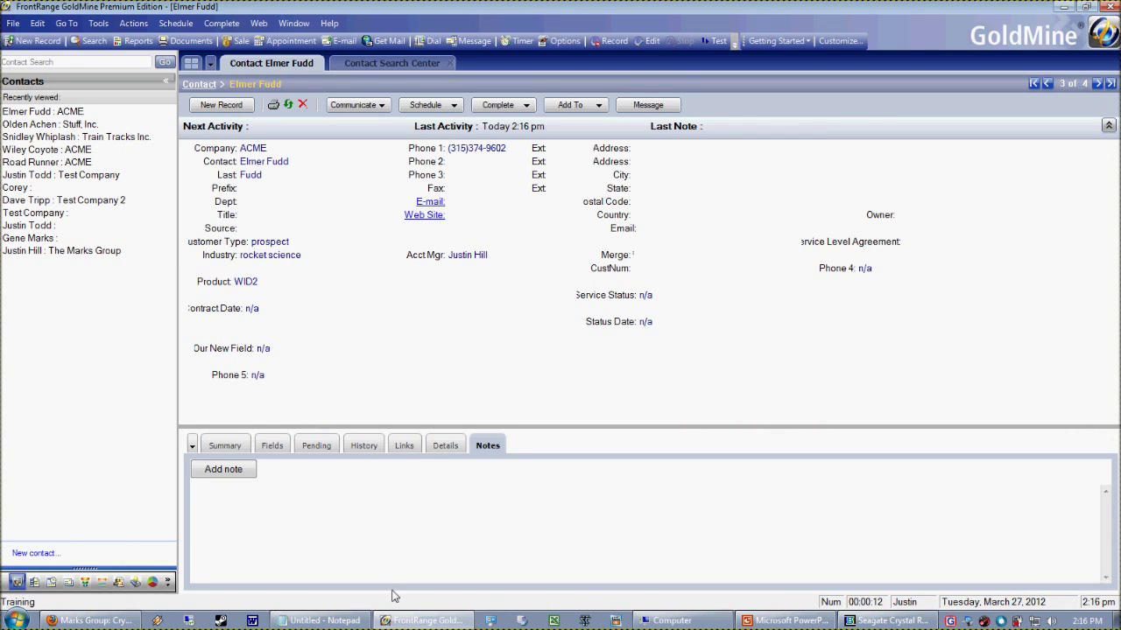
{"action": "left_click", "coordinate": [910, 621]}
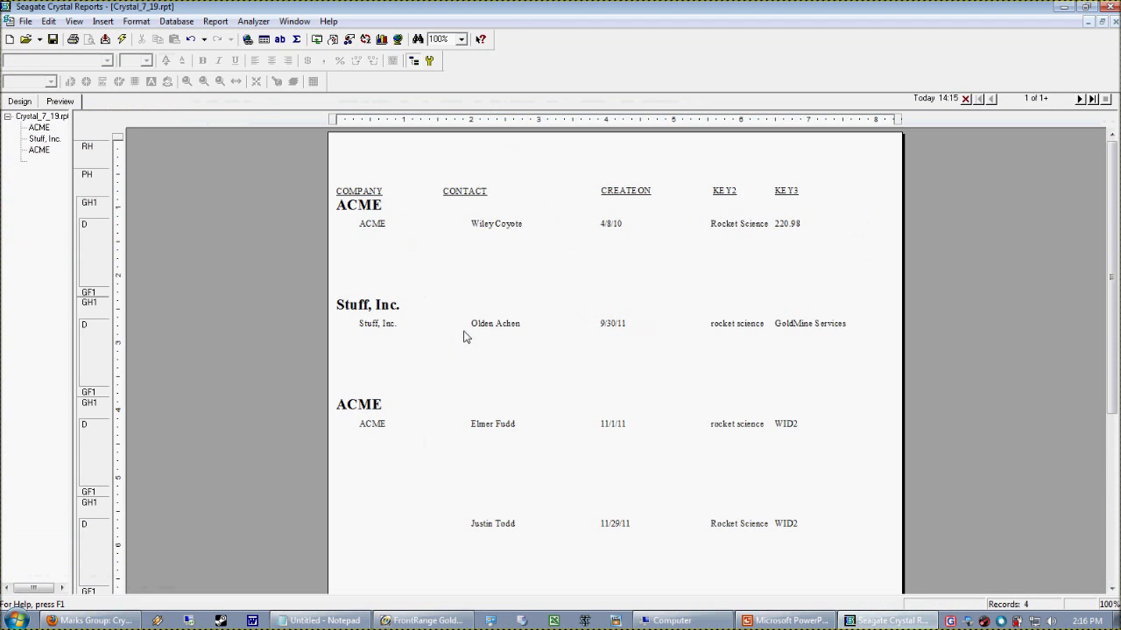
{"action": "left_click", "coordinate": [736, 326]}
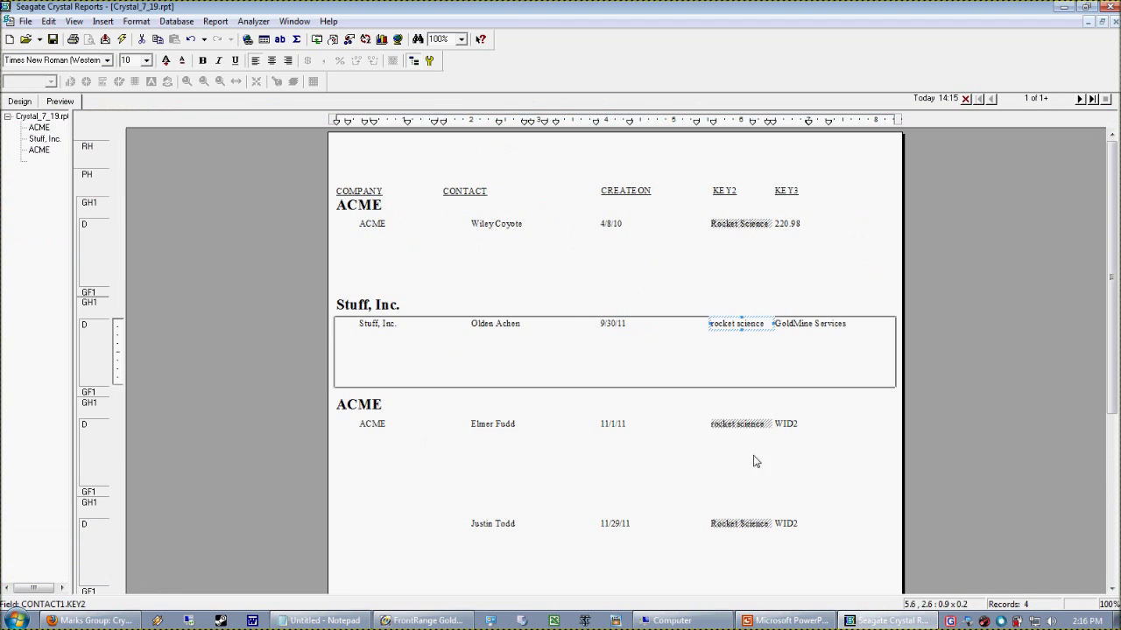
{"action": "left_click", "coordinate": [738, 384]}
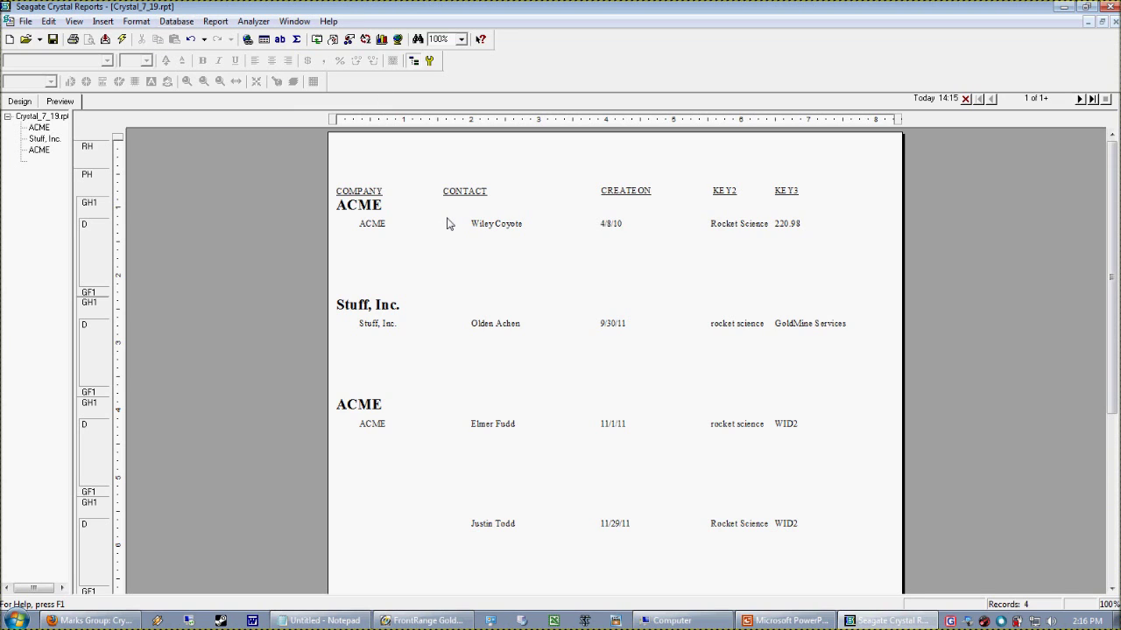
Open the KEY2 record selection formula in the Formula Editor via Show Formula
{"action": "left_click", "coordinate": [214, 21]}
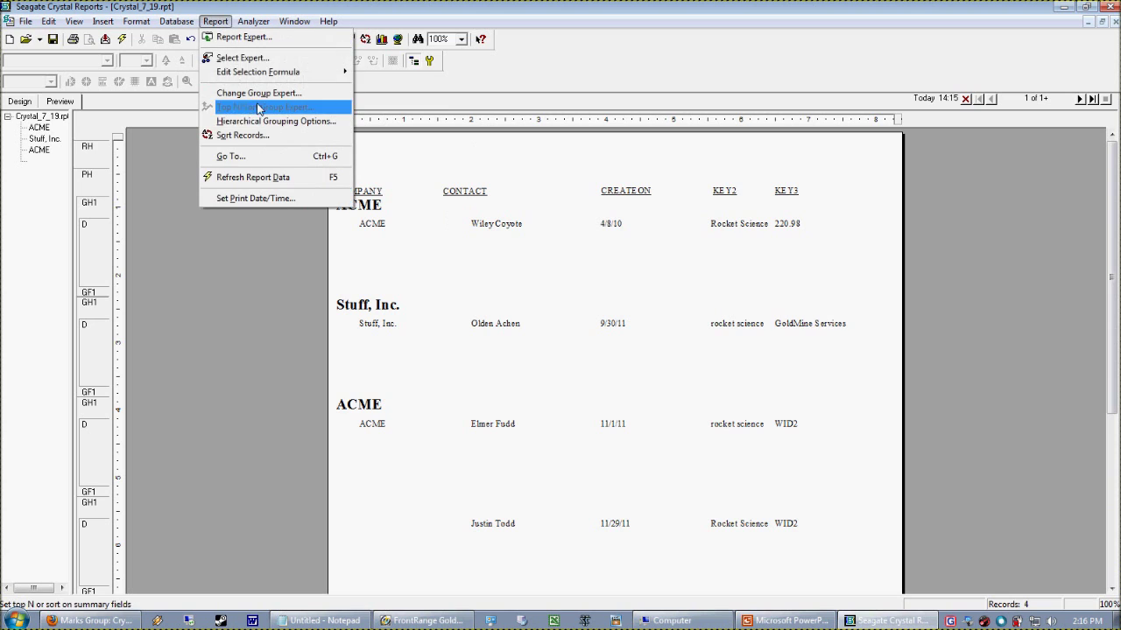
{"action": "left_click", "coordinate": [242, 58]}
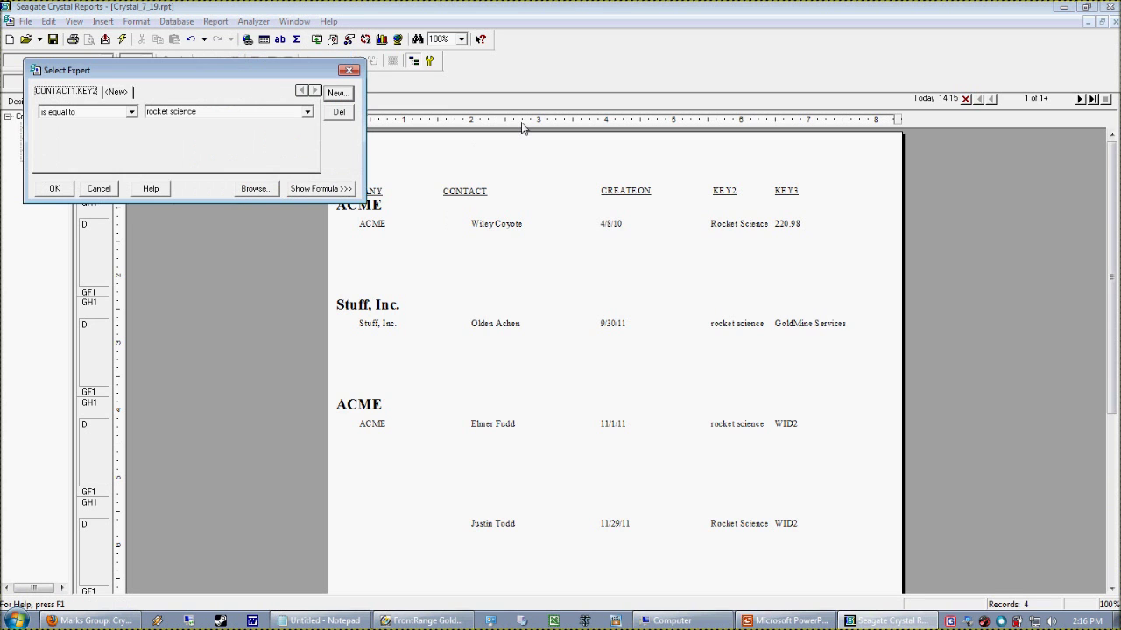
{"action": "left_click", "coordinate": [335, 189]}
{"action": "left_click_drag", "start_coordinate": [223, 73], "coordinate": [504, 86]}
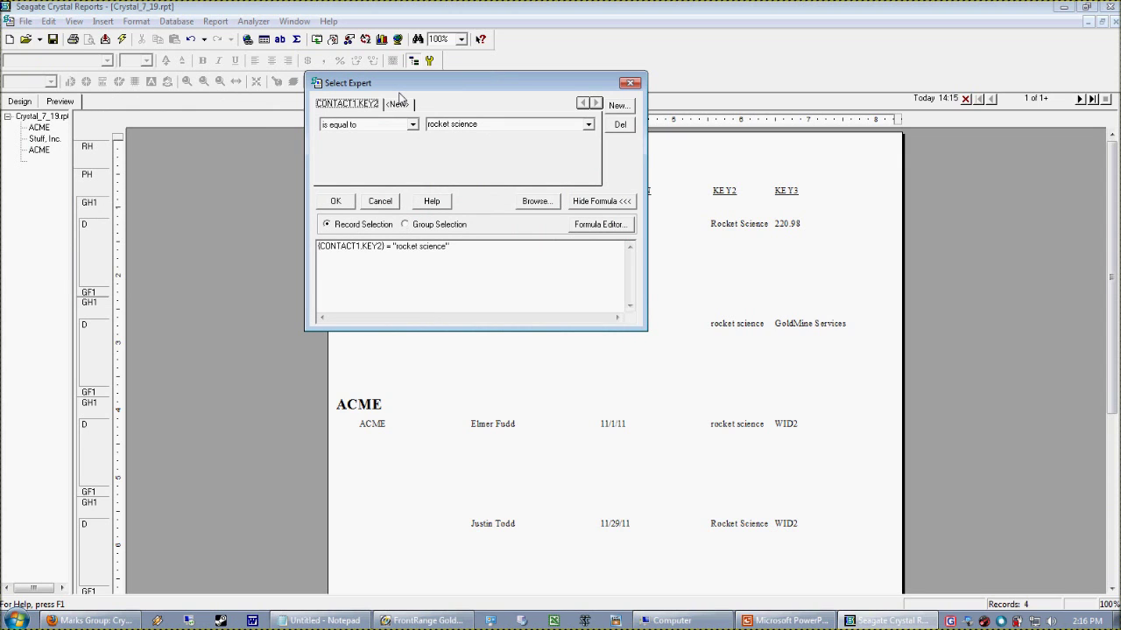
{"action": "left_click", "coordinate": [595, 225]}
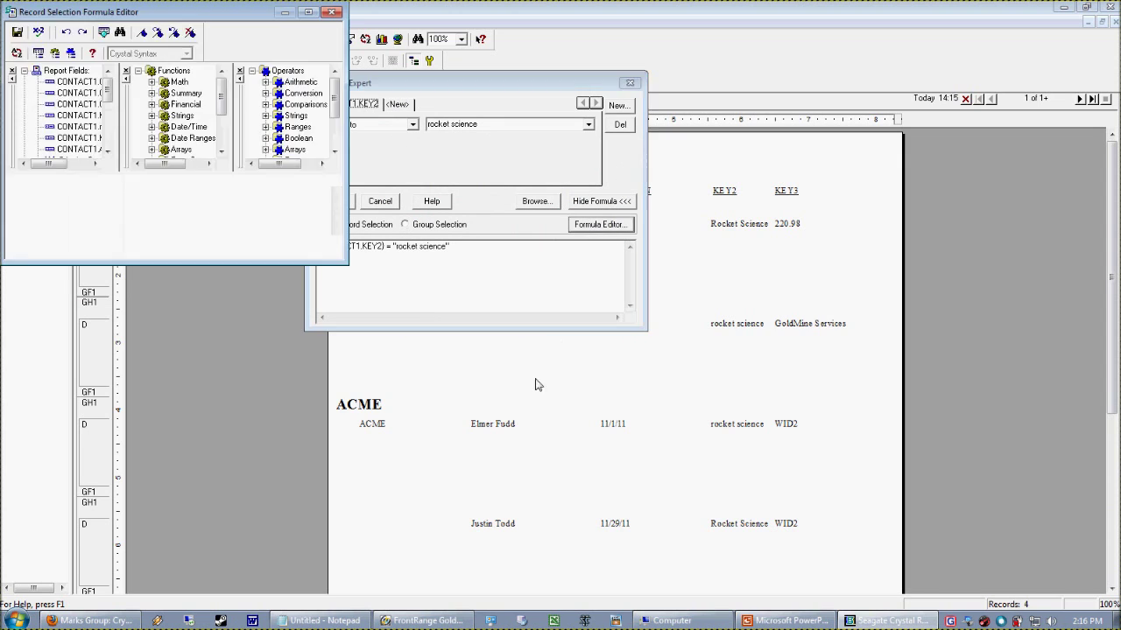
Delete the KEY2 = "rocket science" selection formula text in the maximized editor
{"action": "left_click", "coordinate": [308, 12]}
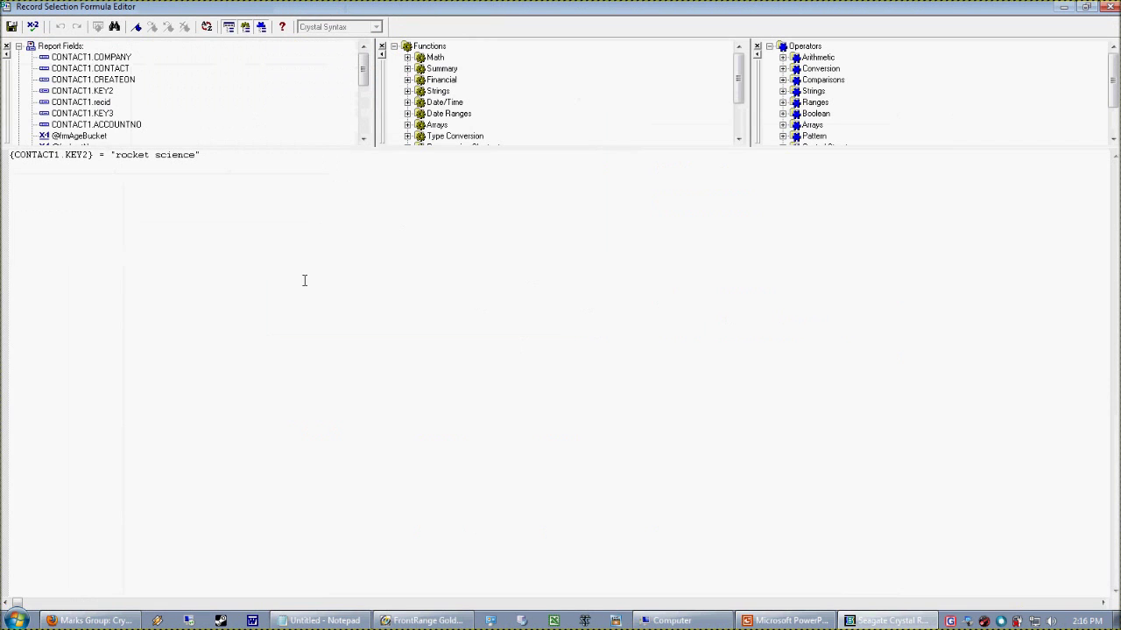
{"action": "left_click_drag", "start_coordinate": [246, 158], "coordinate": [98, 156]}
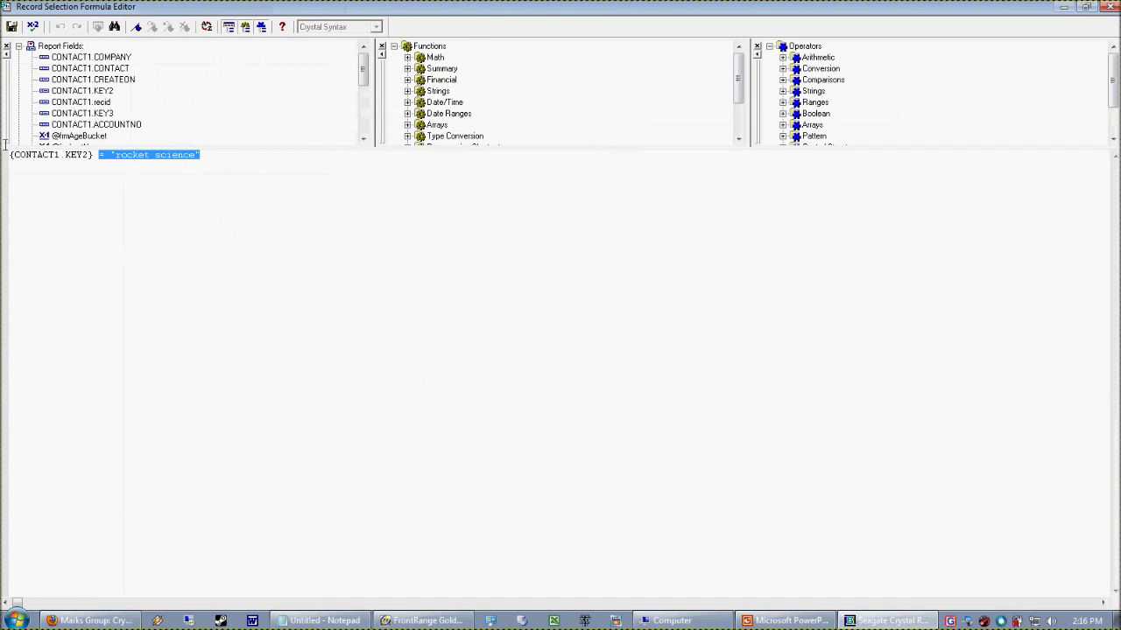
{"action": "key", "text": "BackSpace"}
{"action": "key", "text": "BackSpace"}
{"action": "key", "text": "BackSpace"}
{"action": "key", "text": "BackSpace"}
{"action": "key", "text": "BackSpace"}
{"action": "key", "text": "BackSpace"}
{"action": "key", "text": "BackSpace"}
{"action": "key", "text": "BackSpace"}
{"action": "key", "text": "BackSpace"}
{"action": "key", "text": "BackSpace"}
{"action": "key", "text": "BackSpace"}
{"action": "key", "text": "BackSpace"}
{"action": "key", "text": "BackSpace"}
{"action": "key", "text": "BackSpace"}
{"action": "key", "text": "BackSpace"}
{"action": "key", "text": "BackSpace"}
{"action": "key", "text": "BackSpace"}
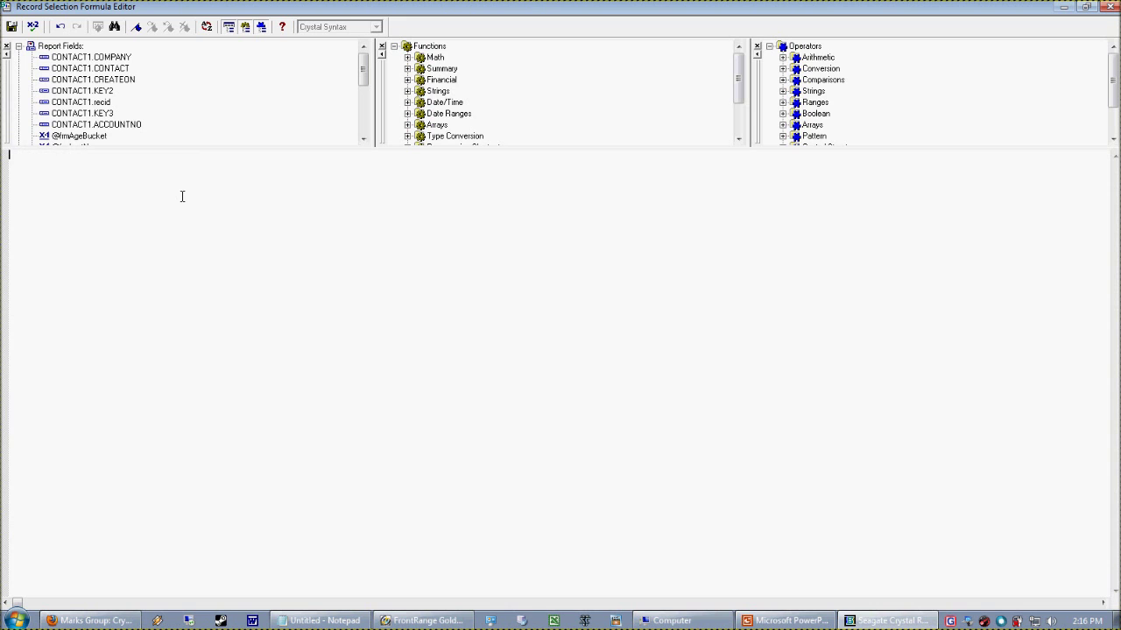
{"action": "left_click", "coordinate": [87, 621]}
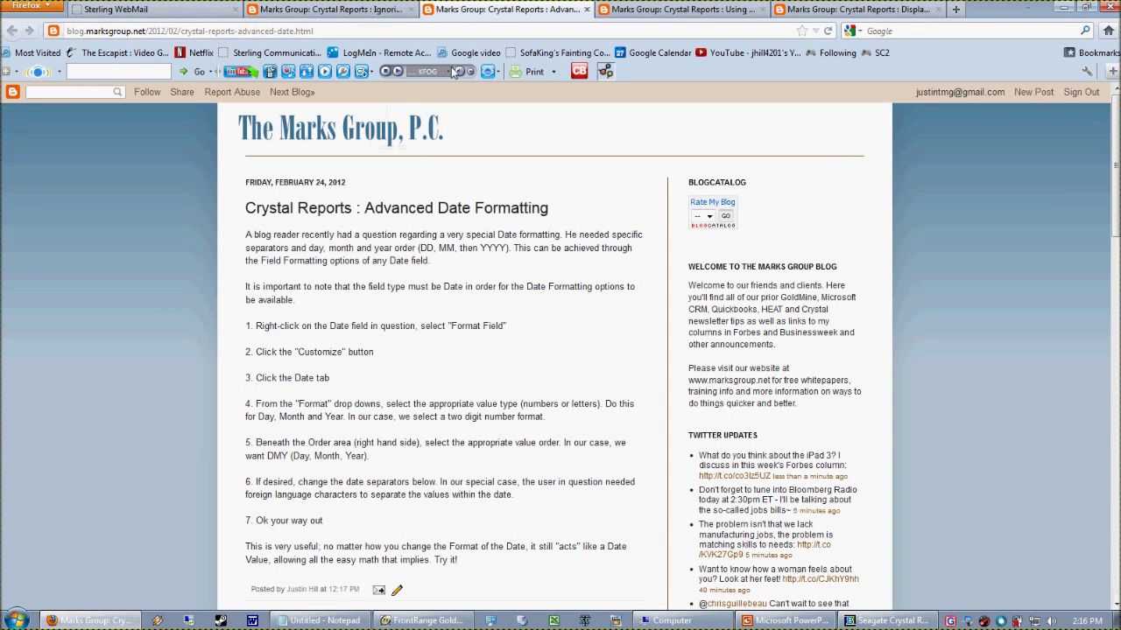
Read the Marks Group blog tip on ignoring case when testing a string
{"action": "left_click", "coordinate": [651, 16]}
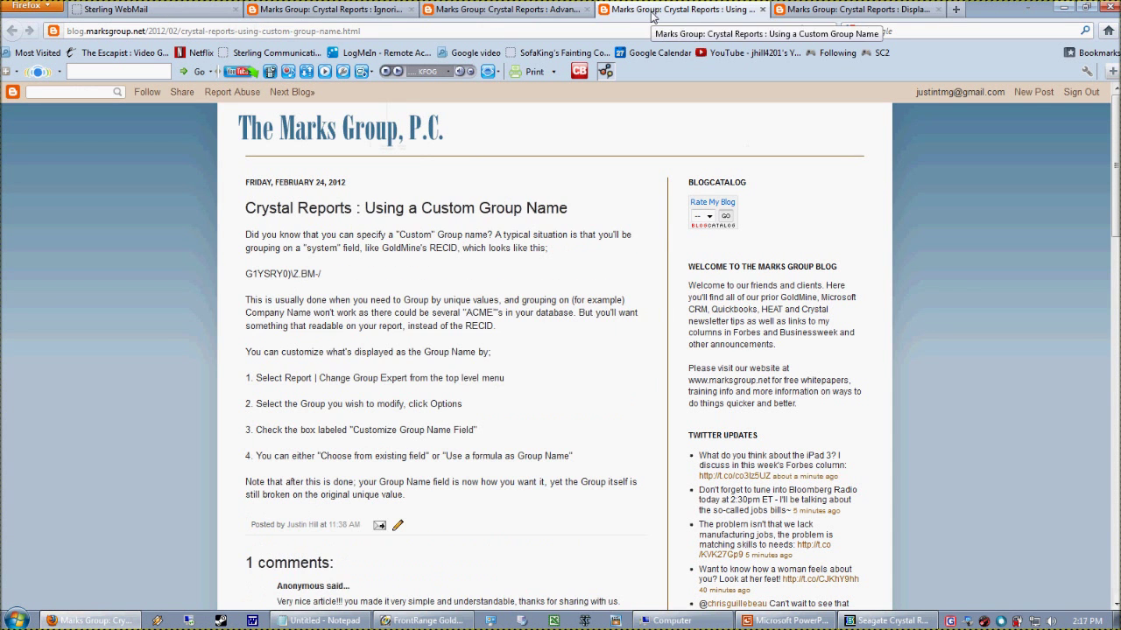
{"action": "left_click", "coordinate": [328, 11]}
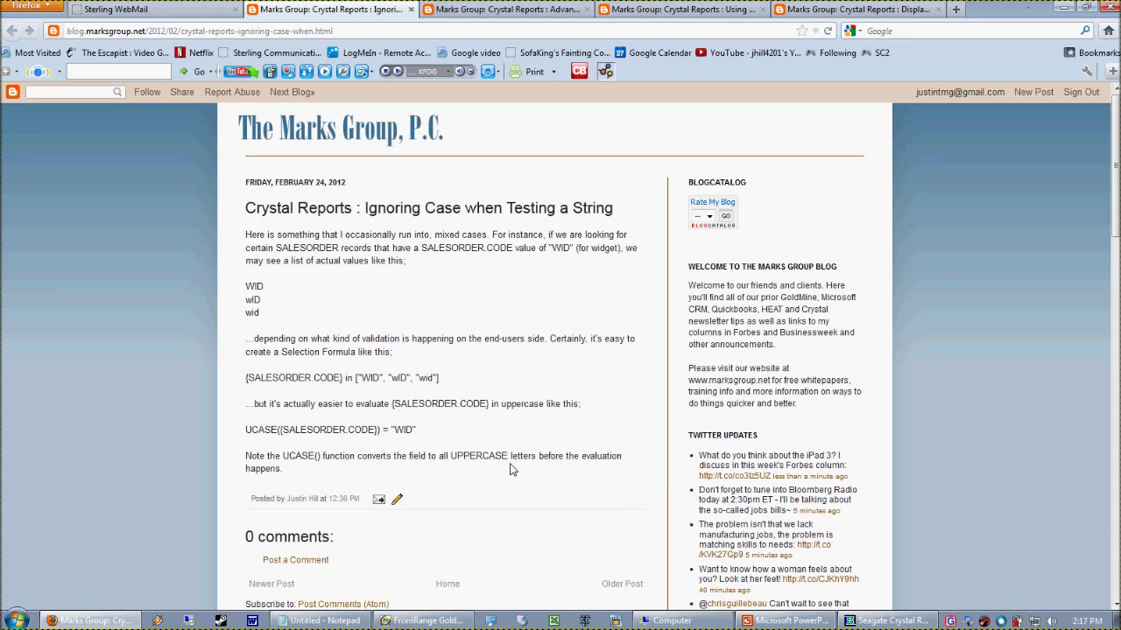
{"action": "mouse_move", "coordinate": [915, 623]}
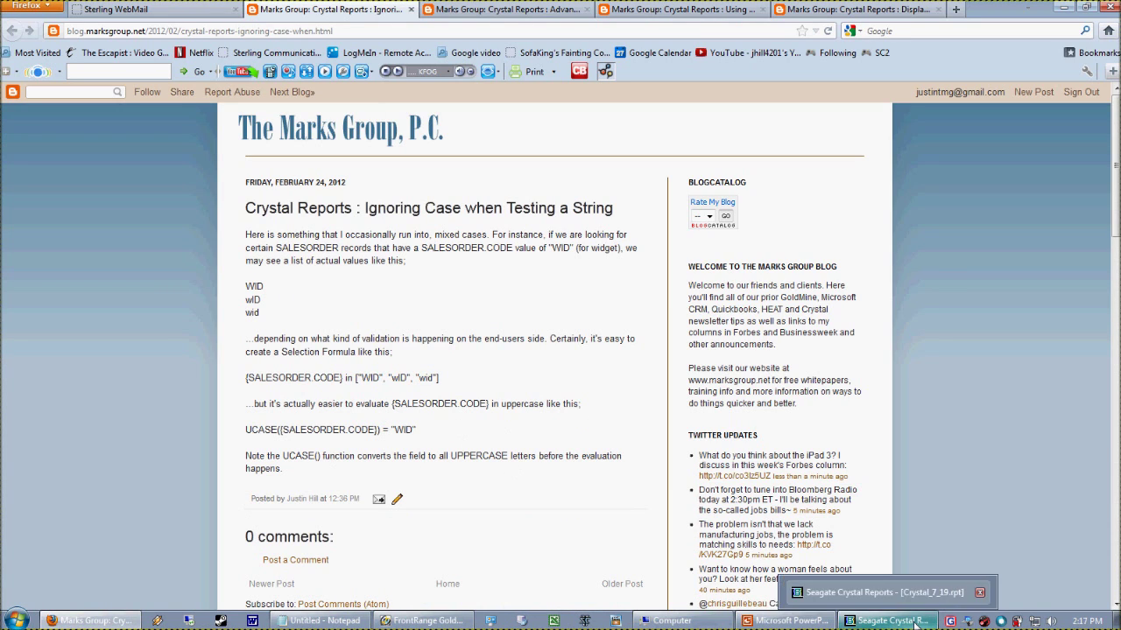
{"action": "left_click", "coordinate": [915, 623]}
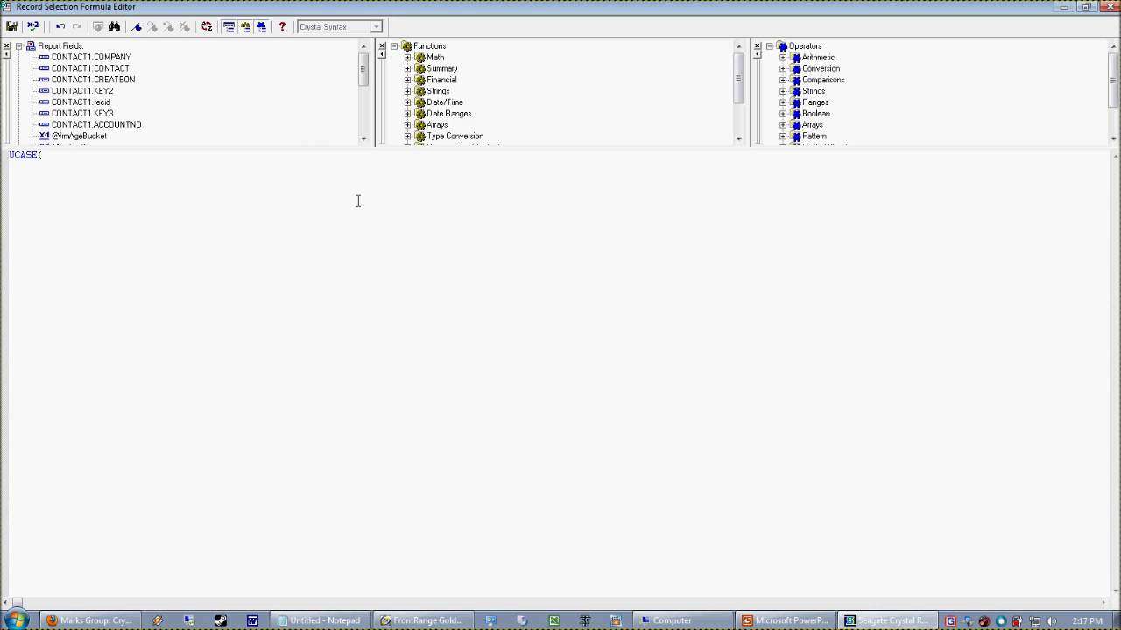
Discard the rejected non-boolean UCASE({CONTACT1.KEY2}) selection formula and cancel the Select Expert
{"action": "double_click", "coordinate": [89, 95]}
{"action": "left_click", "coordinate": [11, 26]}
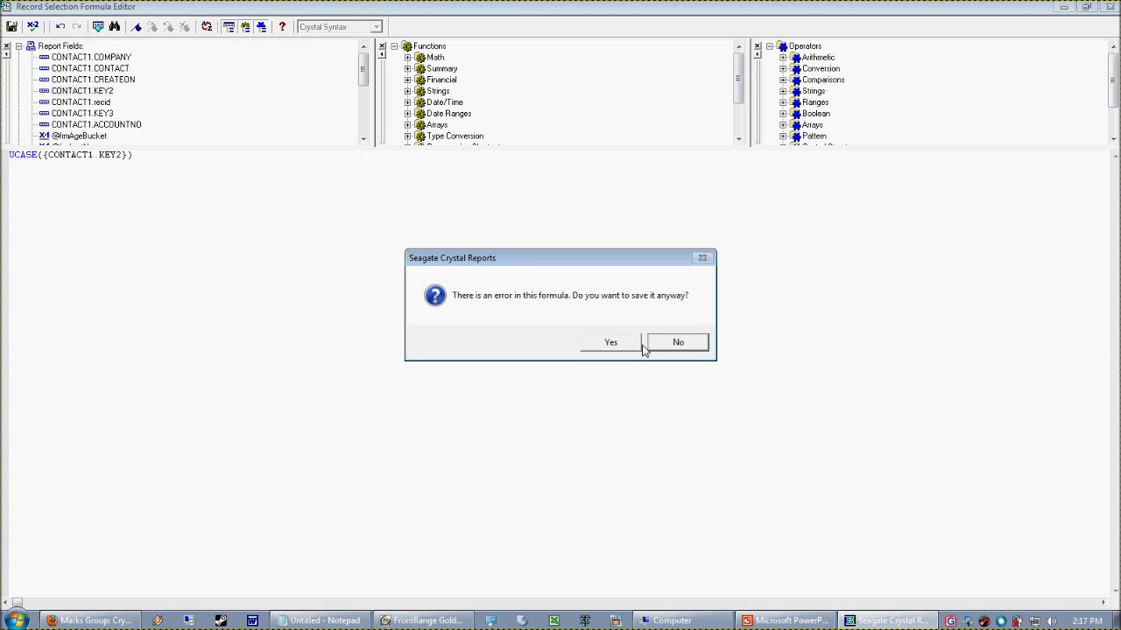
{"action": "left_click", "coordinate": [674, 342]}
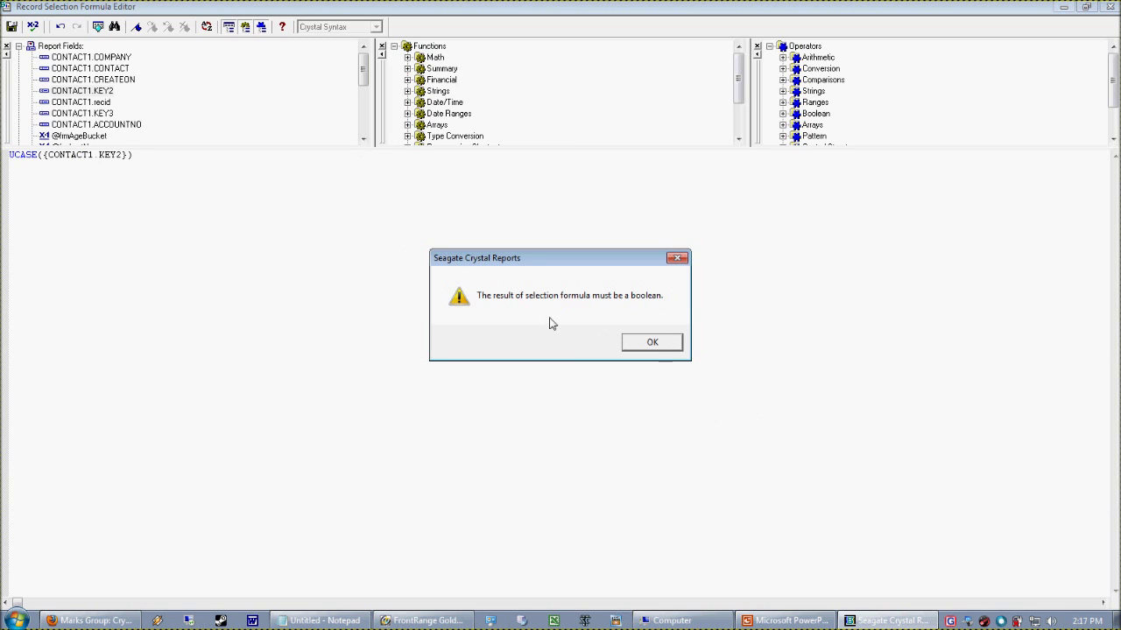
{"action": "left_click", "coordinate": [651, 342]}
{"action": "left_click", "coordinate": [1110, 6]}
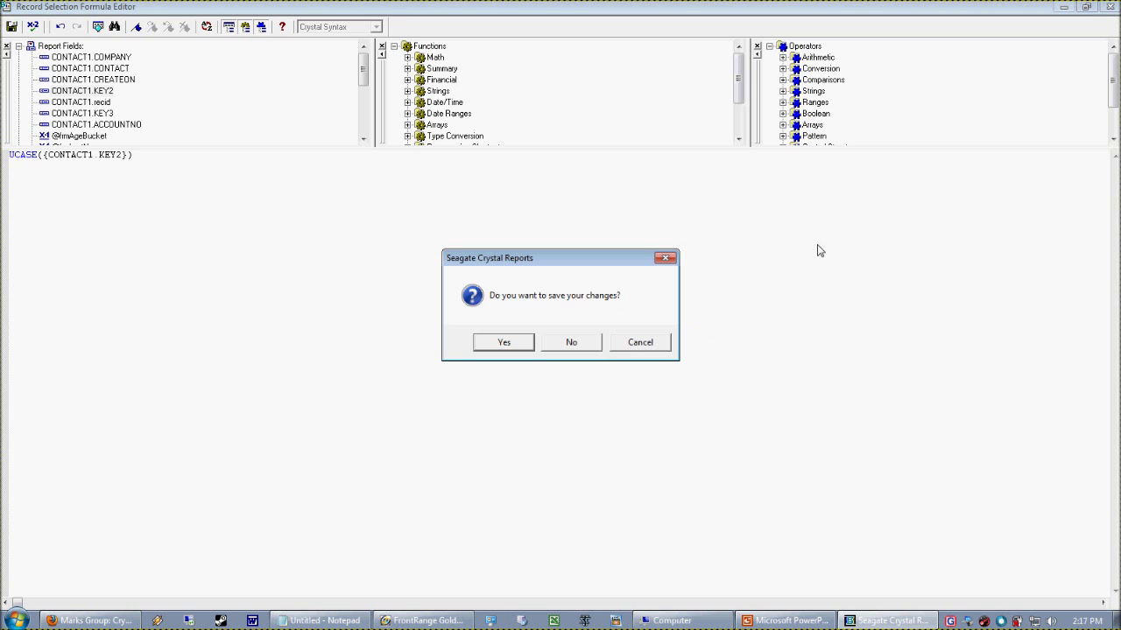
{"action": "left_click", "coordinate": [547, 349]}
{"action": "left_click", "coordinate": [382, 195]}
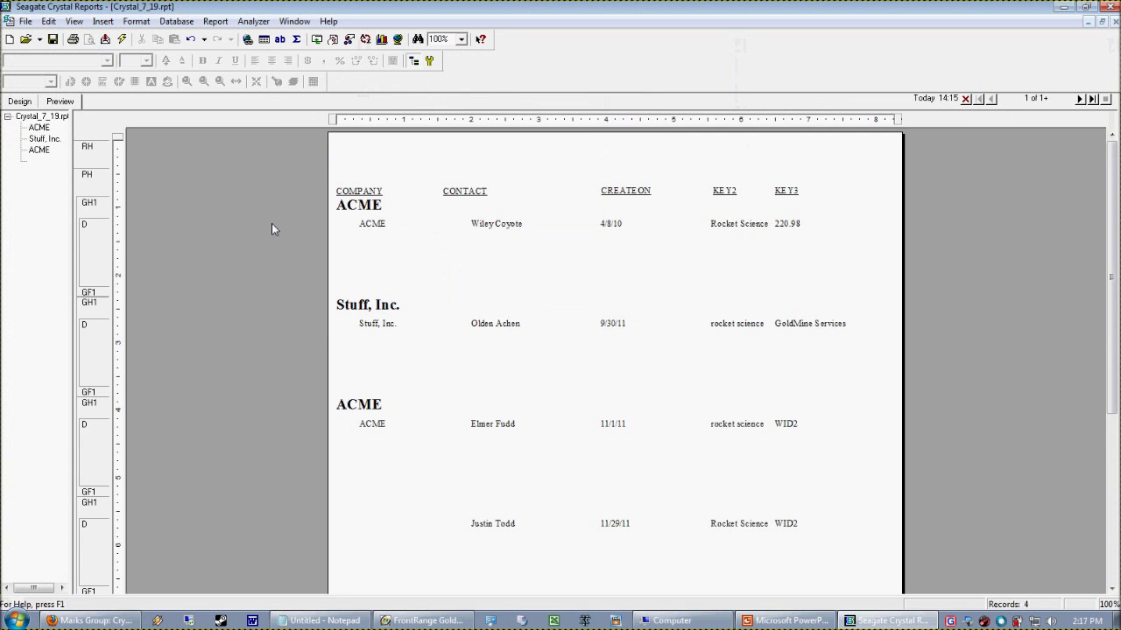
Create a formula field frmIndustry with the formula UCASE({CONTACT1.KEY2})
{"action": "left_click", "coordinate": [19, 101]}
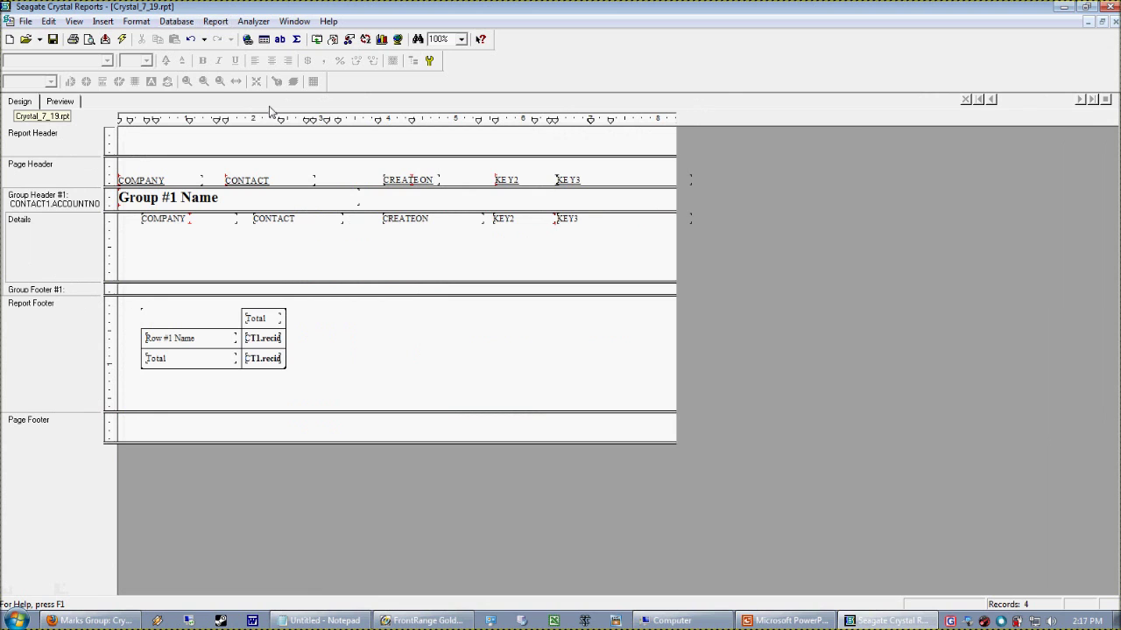
{"action": "left_click", "coordinate": [102, 21]}
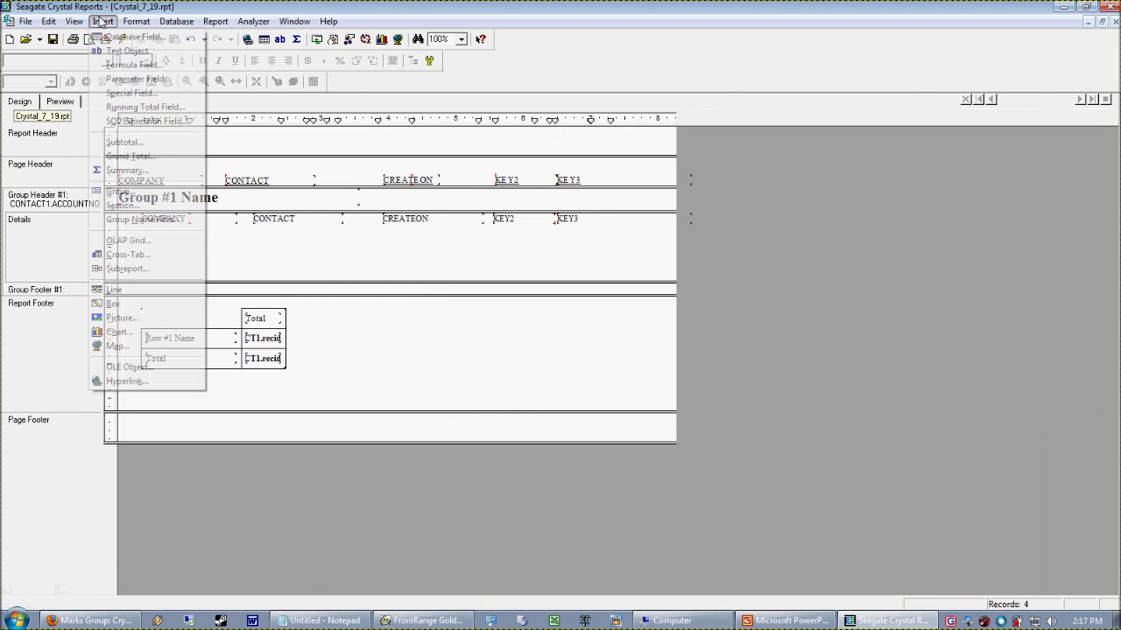
{"action": "left_click", "coordinate": [122, 67]}
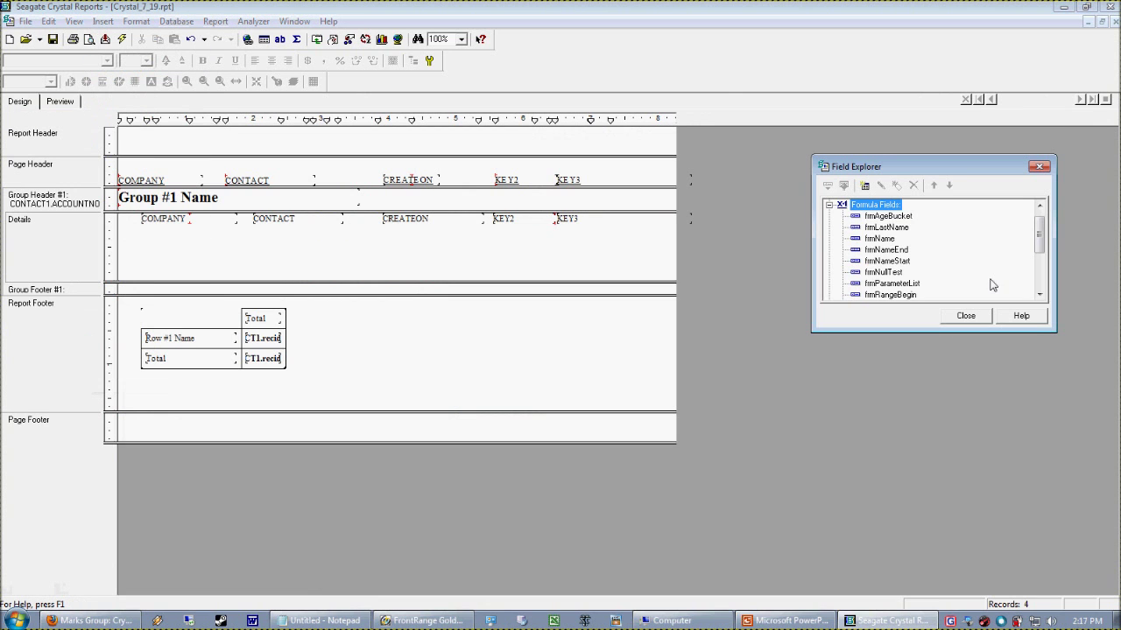
{"action": "right_click", "coordinate": [887, 204]}
{"action": "left_click", "coordinate": [921, 247]}
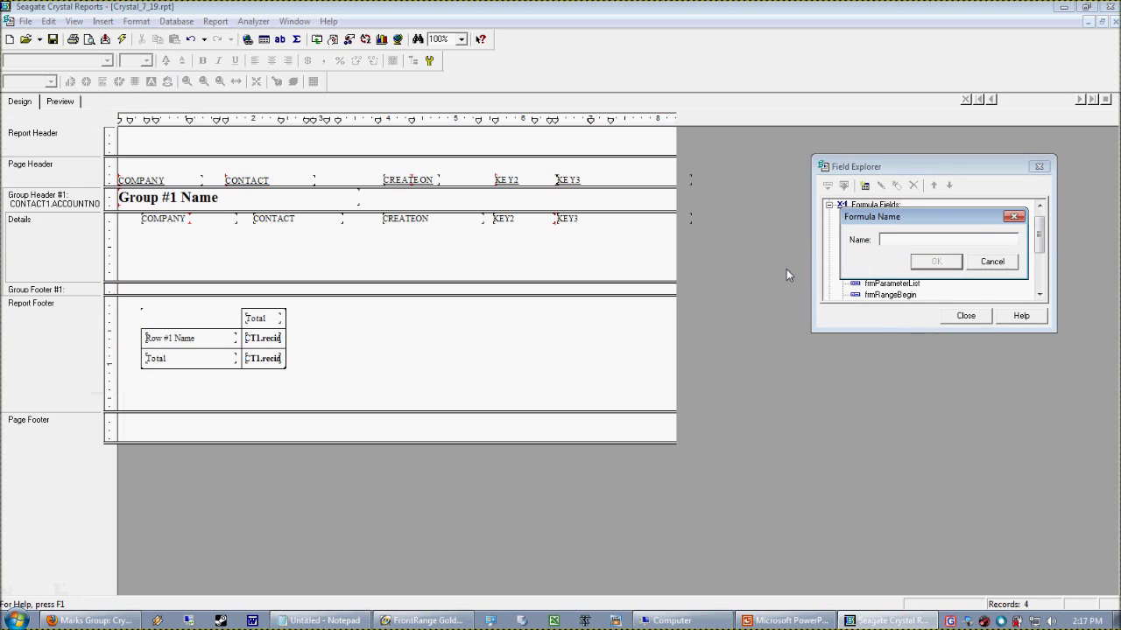
{"action": "type", "text": "frmIndustry"}
{"action": "key", "text": "Return"}
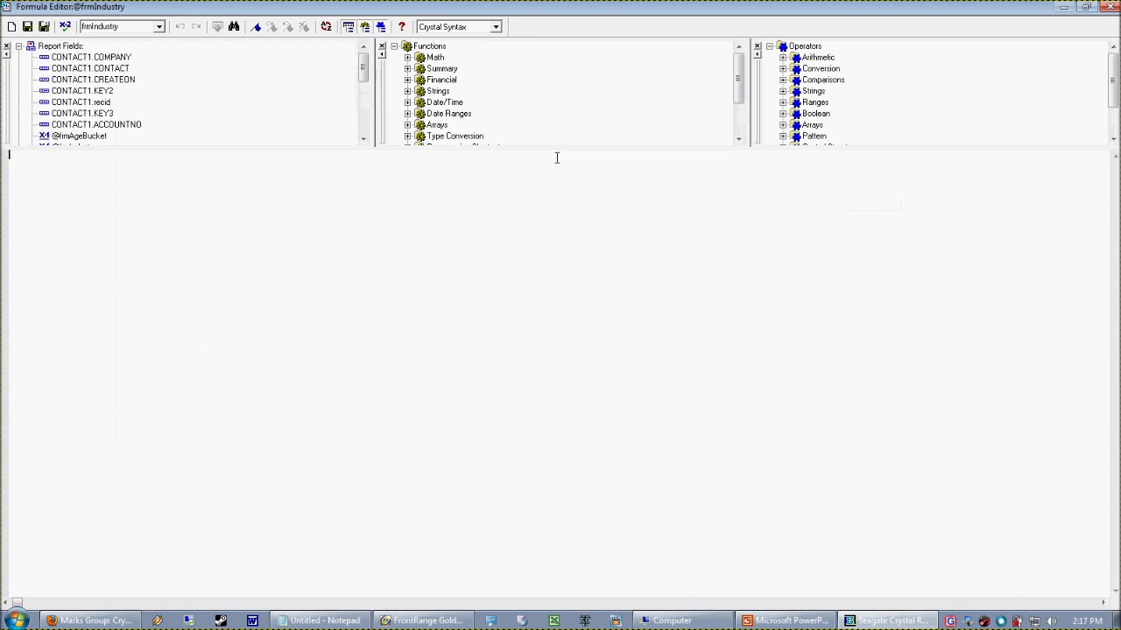
{"action": "type", "text": "UCASE("}
{"action": "double_click", "coordinate": [109, 91]}
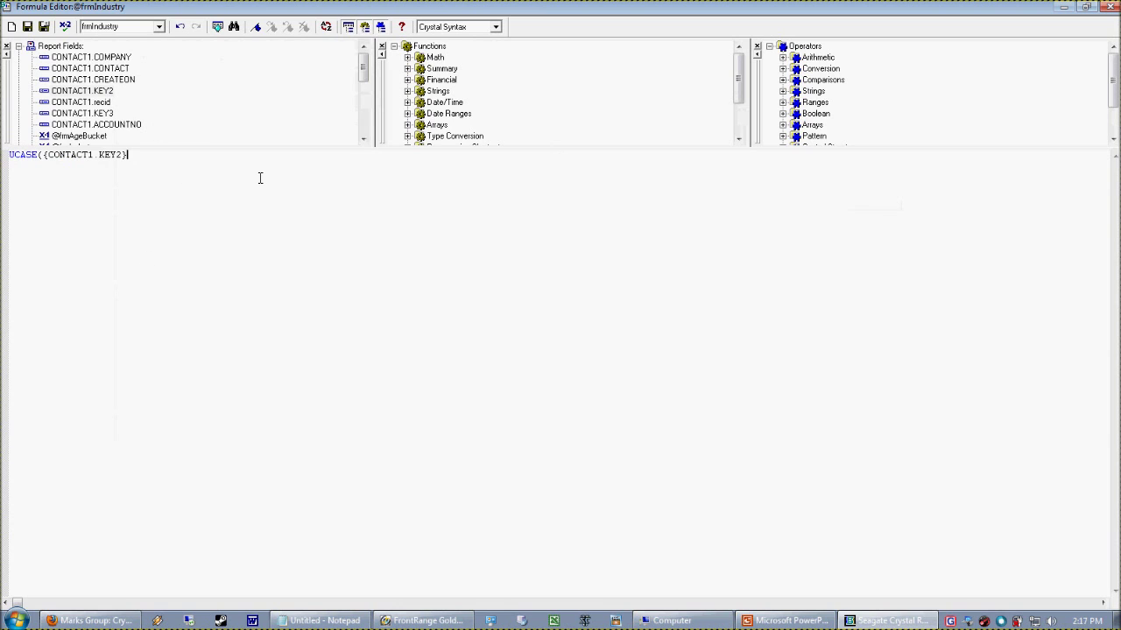
{"action": "left_click", "coordinate": [43, 26]}
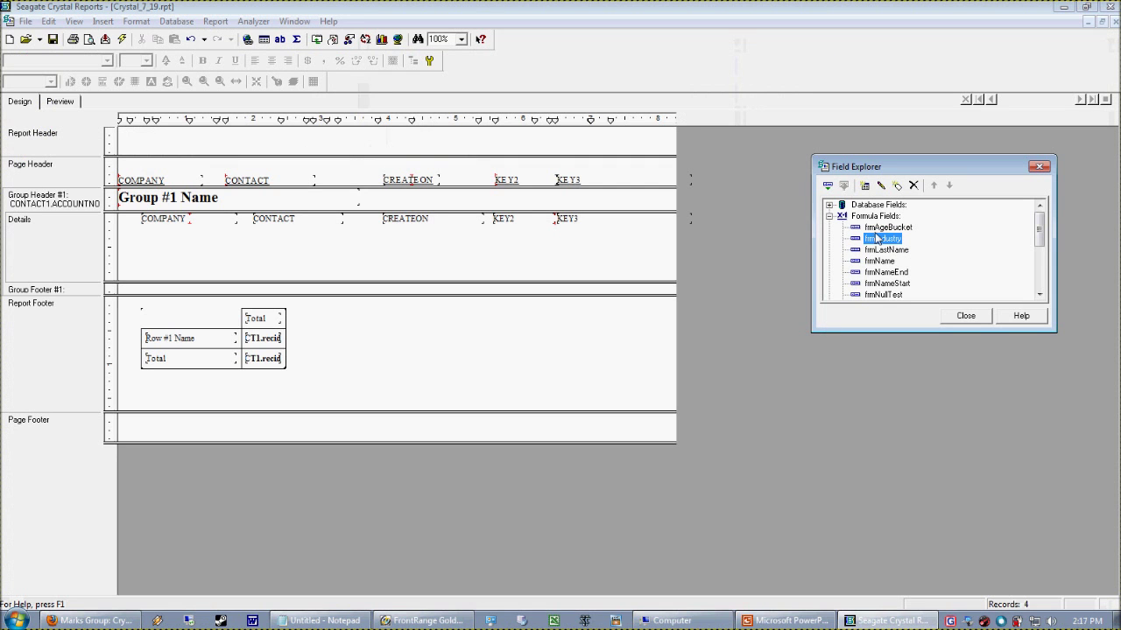
{"action": "left_click_drag", "start_coordinate": [877, 245], "coordinate": [607, 250]}
{"action": "left_click", "coordinate": [450, 264]}
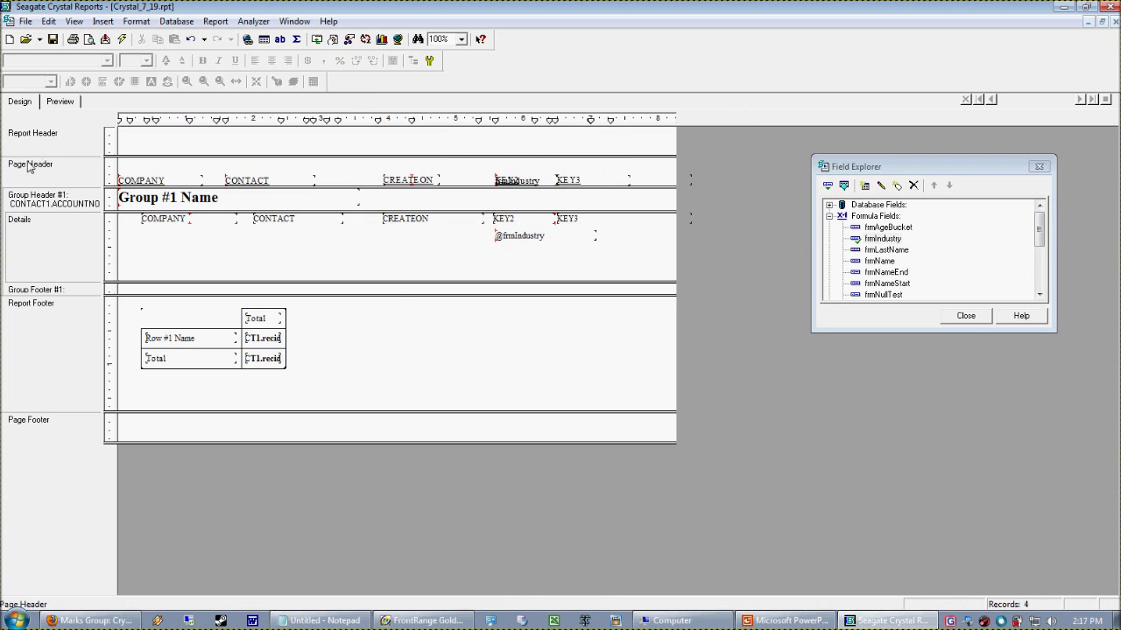
{"action": "left_click", "coordinate": [61, 101]}
{"action": "left_click", "coordinate": [719, 199]}
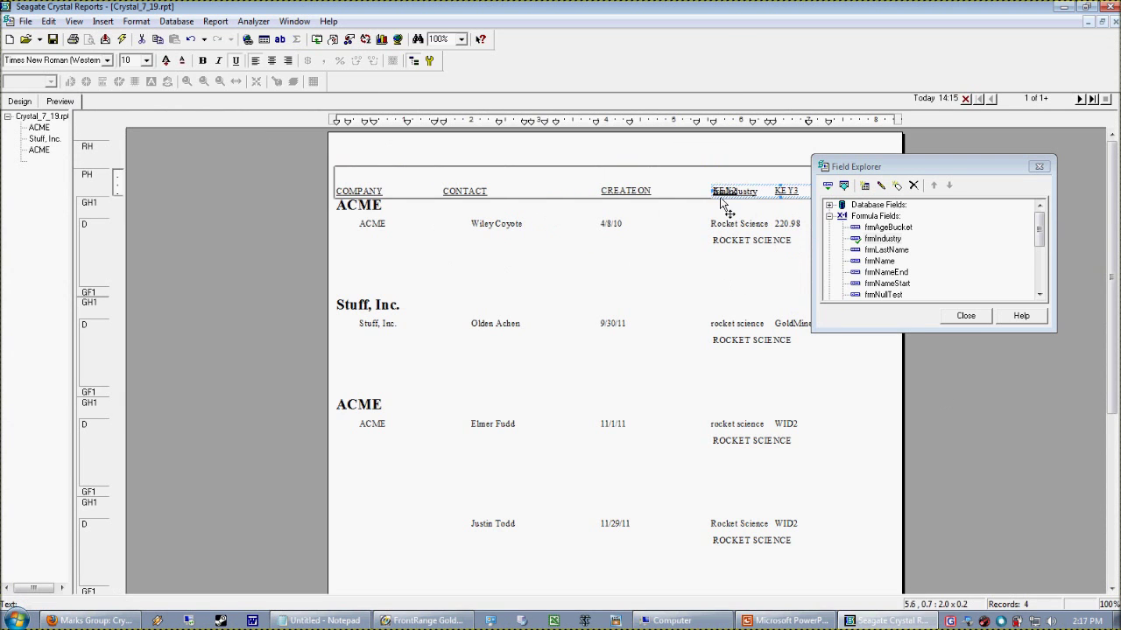
{"action": "left_click", "coordinate": [707, 210]}
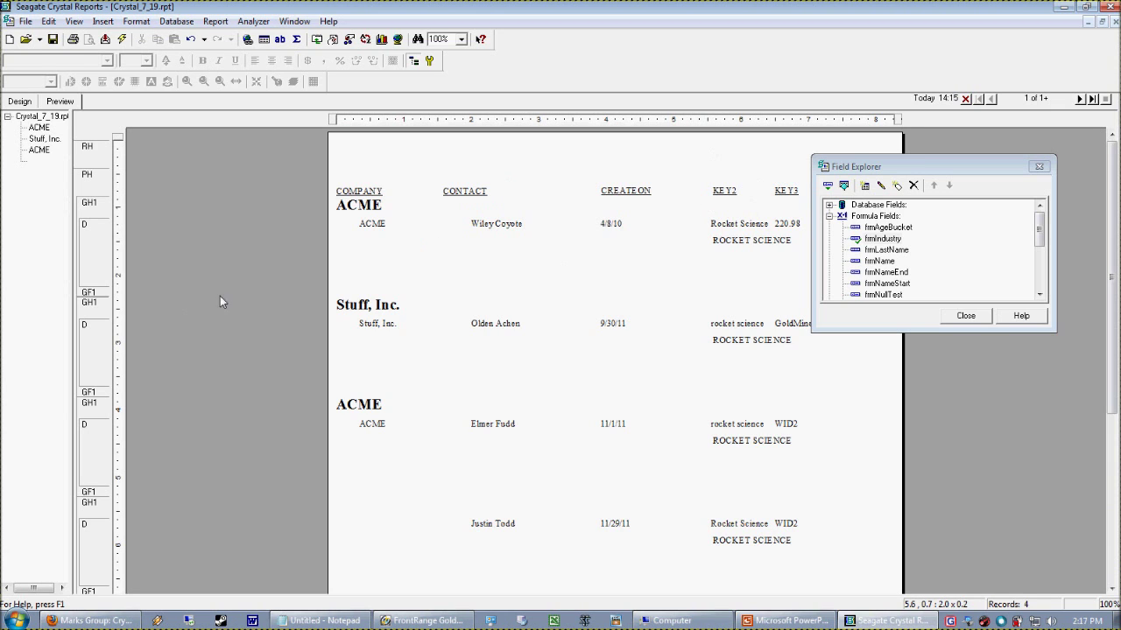
Open the current record selection formula in the full Formula Editor
{"action": "left_click", "coordinate": [19, 102]}
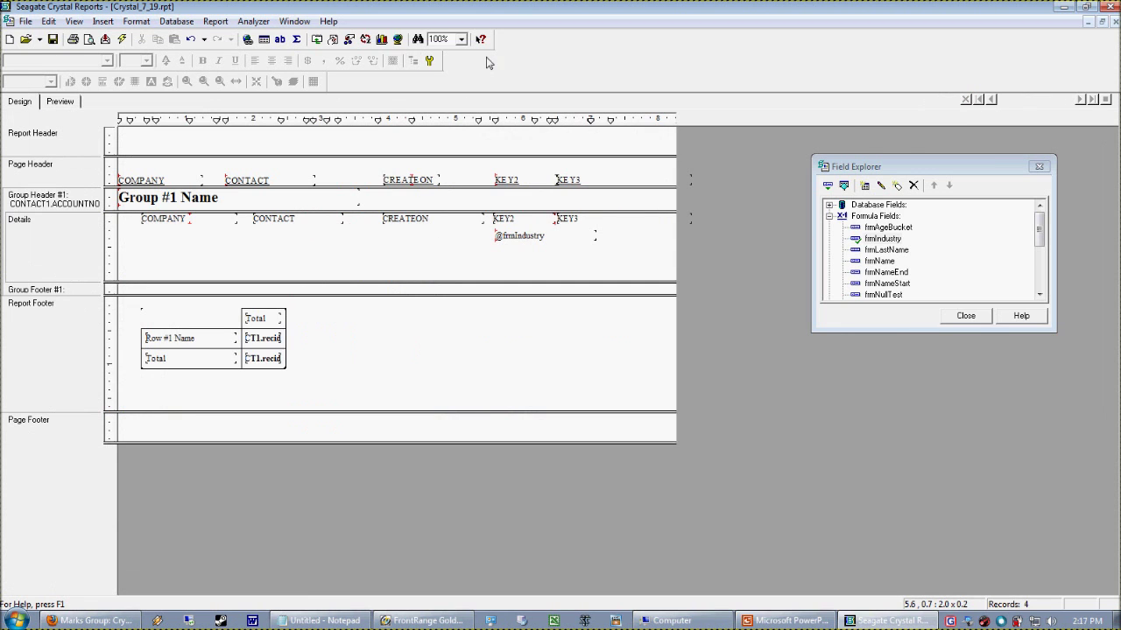
{"action": "left_click", "coordinate": [215, 21]}
{"action": "left_click", "coordinate": [220, 56]}
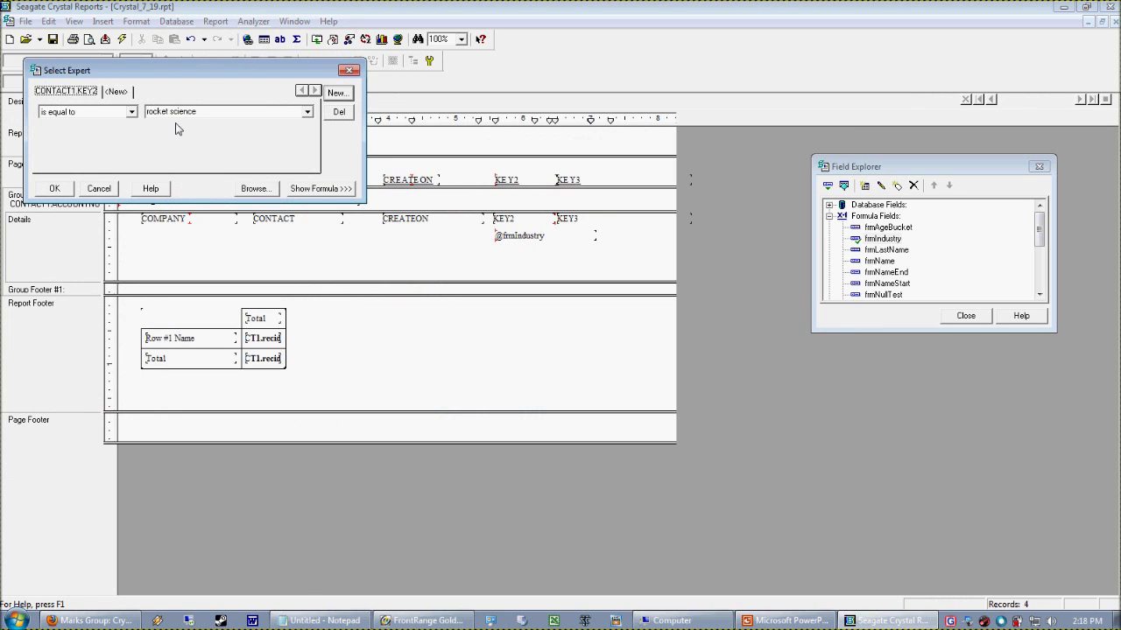
{"action": "left_click_drag", "start_coordinate": [180, 81], "coordinate": [364, 107]}
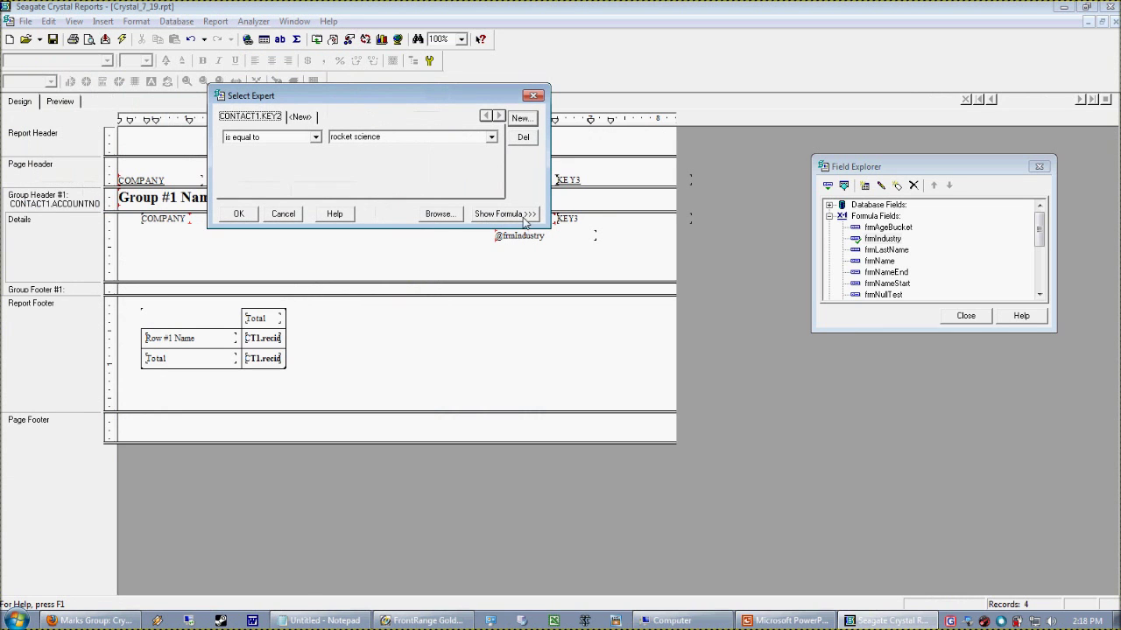
{"action": "left_click", "coordinate": [524, 215]}
{"action": "left_click", "coordinate": [513, 238]}
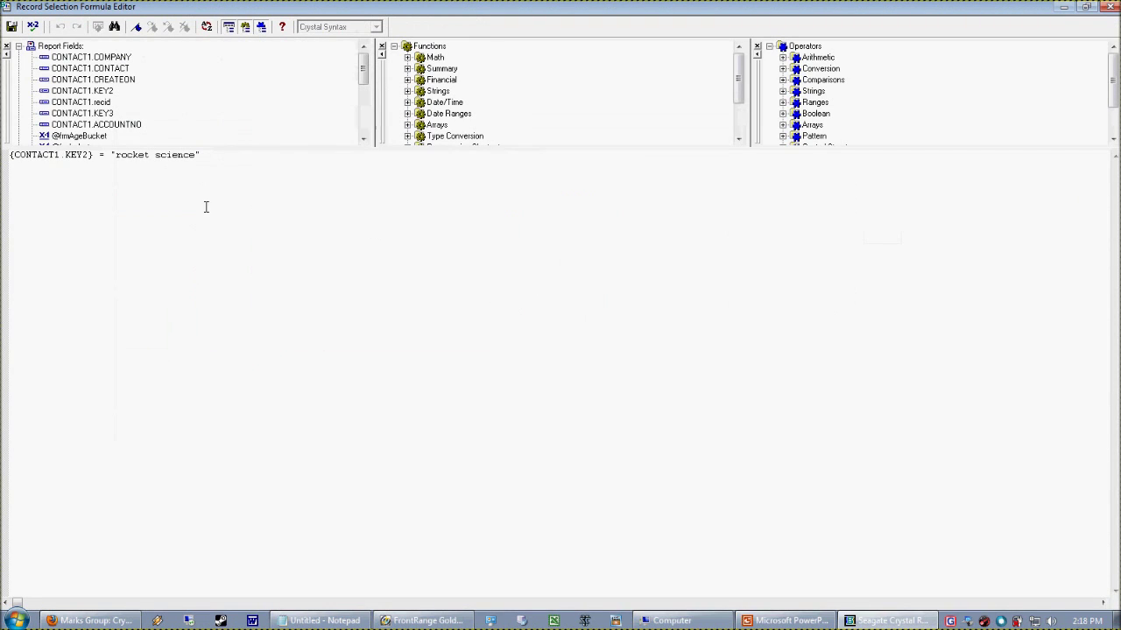
Rewrite the selection formula as UCASE({CONTACT1.KEY2}) = "ROCKET SCIENCE" and save it
{"action": "left_click_drag", "start_coordinate": [98, 163], "coordinate": [19, 160]}
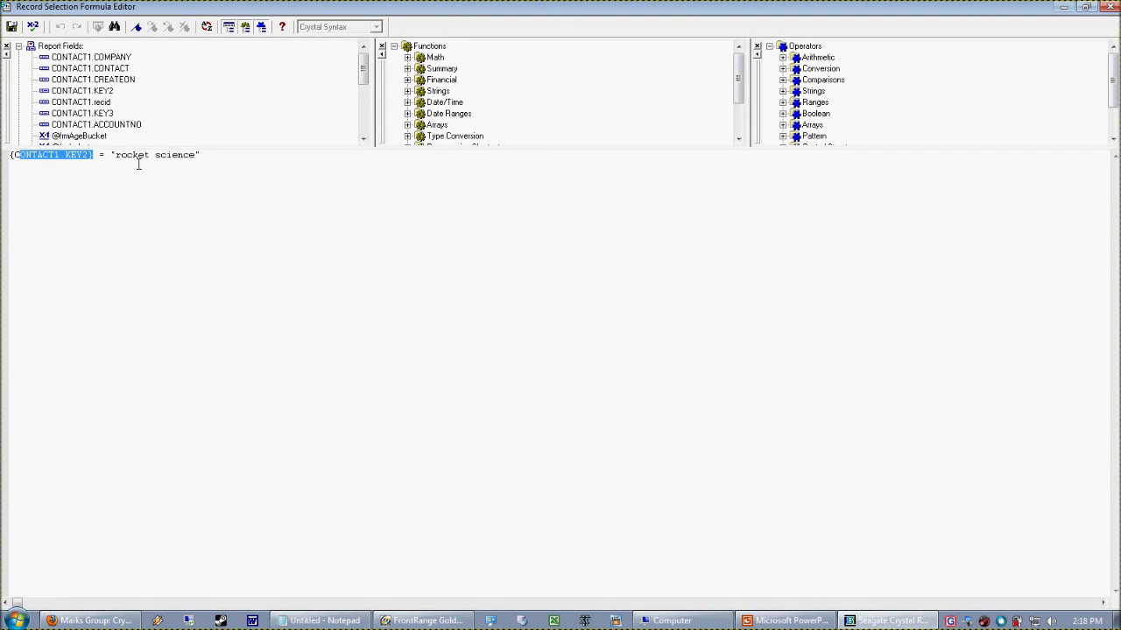
{"action": "left_click_drag", "start_coordinate": [109, 158], "coordinate": [217, 163]}
{"action": "left_click", "coordinate": [217, 162]}
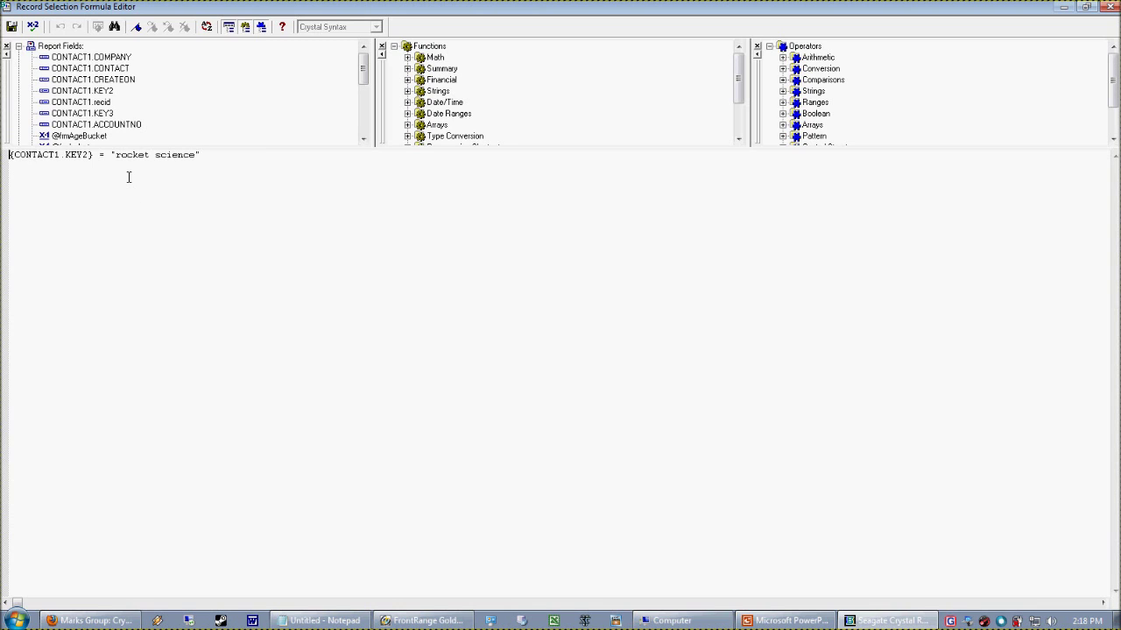
{"action": "type", "text": "UCASE("}
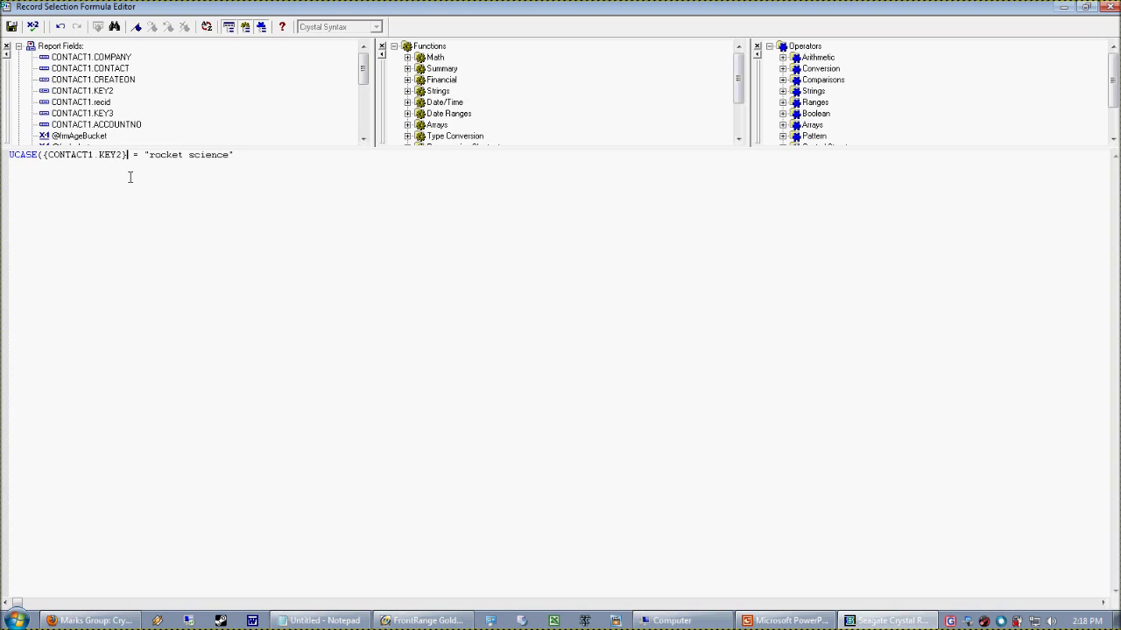
{"action": "type", "text": ")"}
{"action": "key", "text": "Delete"}
{"action": "key", "text": "Delete"}
{"action": "key", "text": "Delete"}
{"action": "key", "text": "Delete"}
{"action": "key", "text": "Delete"}
{"action": "key", "text": "Delete"}
{"action": "key", "text": "Delete"}
{"action": "key", "text": "Delete"}
{"action": "key", "text": "Delete"}
{"action": "key", "text": "Delete"}
{"action": "key", "text": "Delete"}
{"action": "key", "text": "Delete"}
{"action": "key", "text": "Delete"}
{"action": "type", "text": "ROCKET SCIENCE"}
{"action": "left_click", "coordinate": [12, 26]}
{"action": "left_click", "coordinate": [230, 218]}
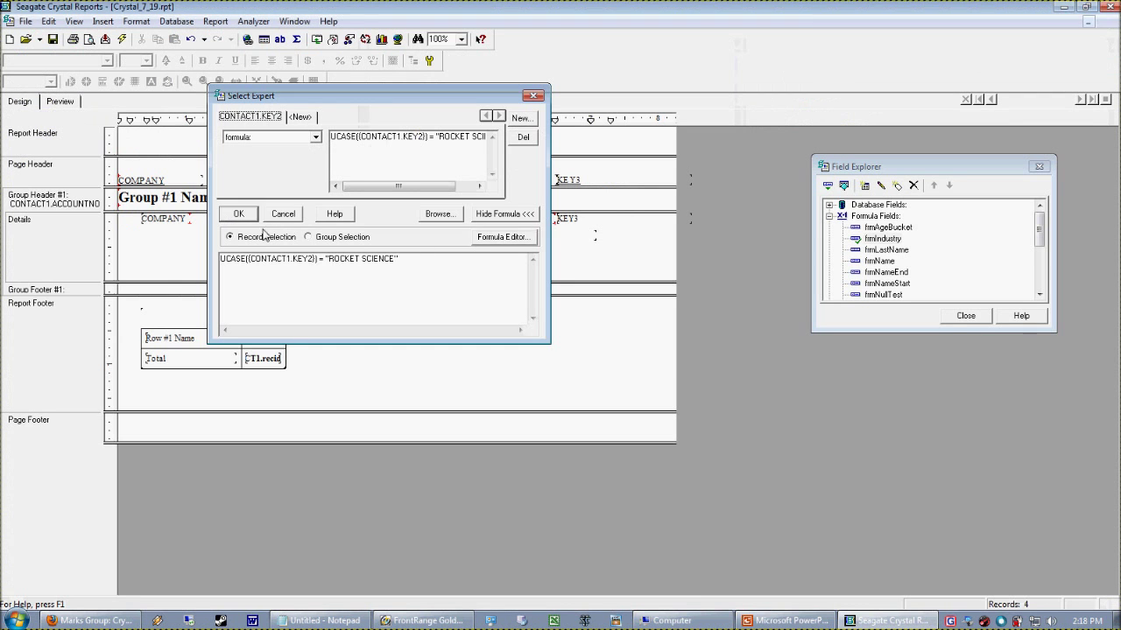
{"action": "left_click", "coordinate": [60, 101]}
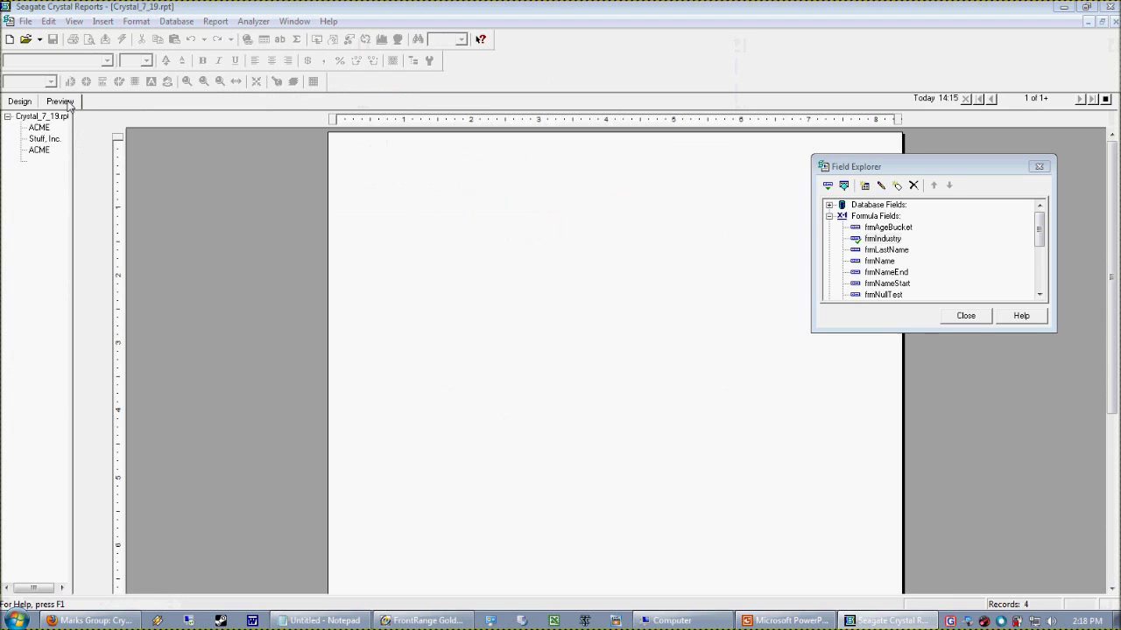
{"action": "left_click", "coordinate": [601, 336]}
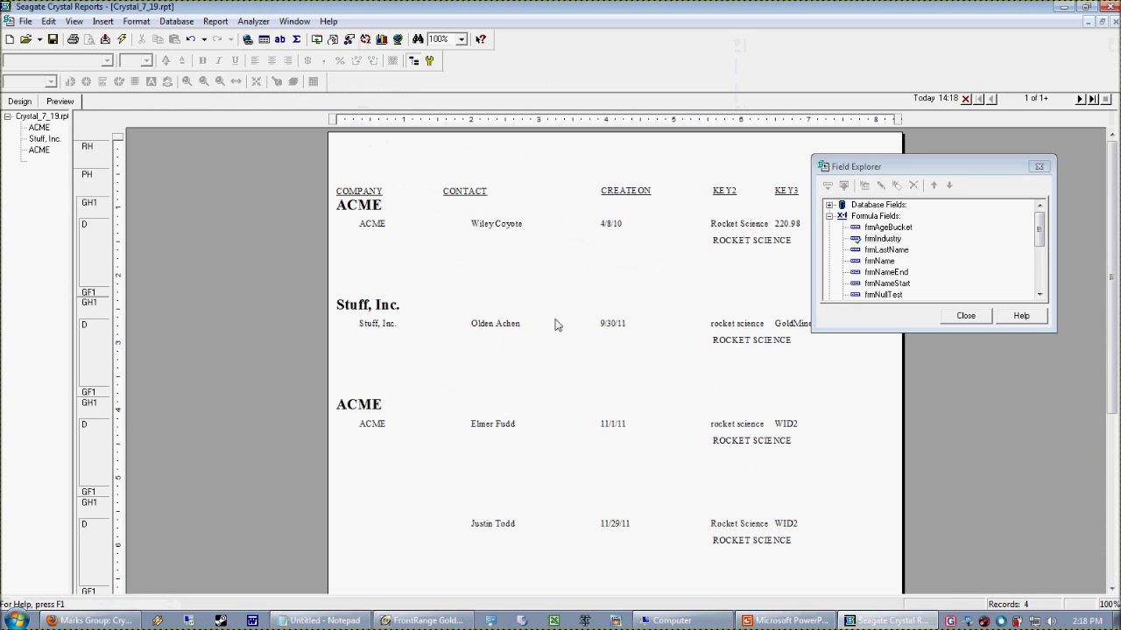
{"action": "left_click", "coordinate": [216, 21]}
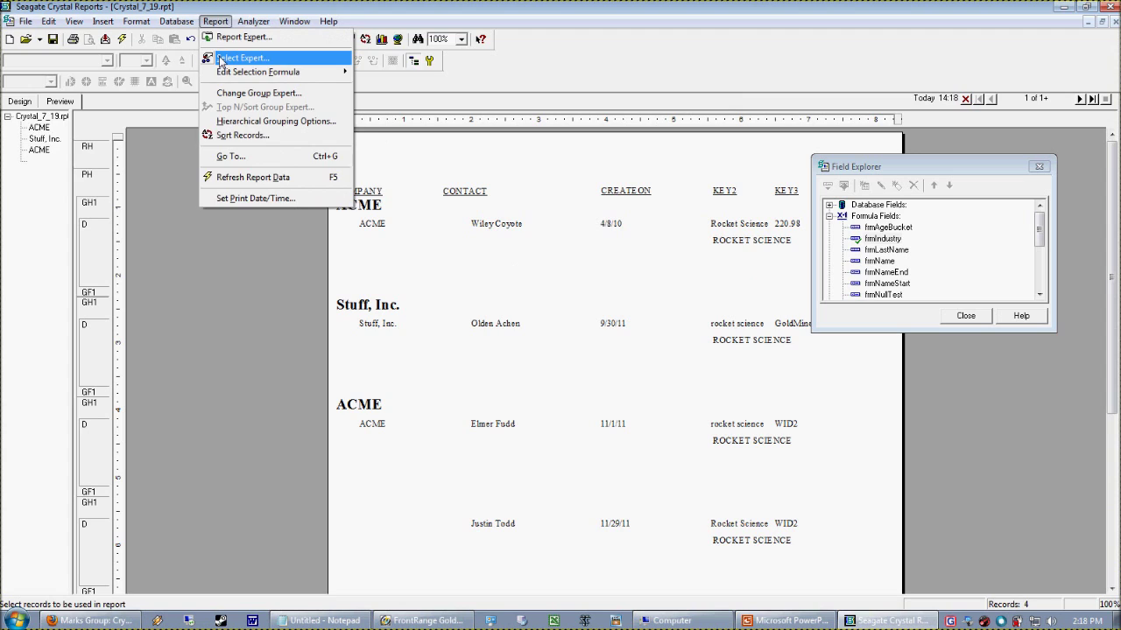
{"action": "left_click", "coordinate": [232, 58]}
{"action": "left_click", "coordinate": [320, 188]}
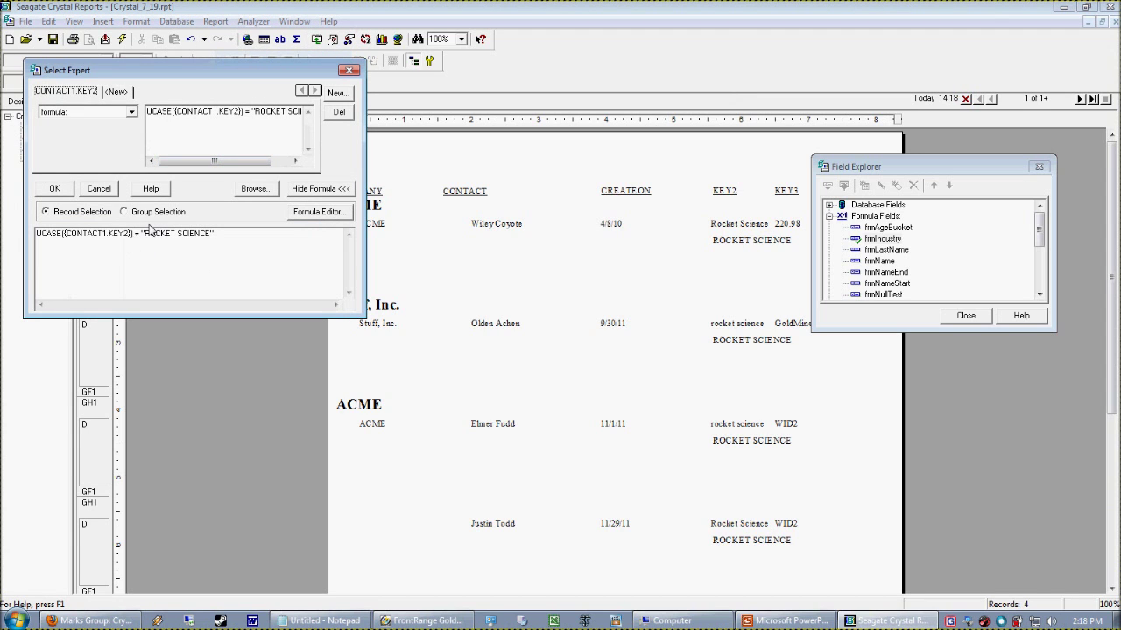
{"action": "left_click_drag", "start_coordinate": [36, 234], "coordinate": [136, 249]}
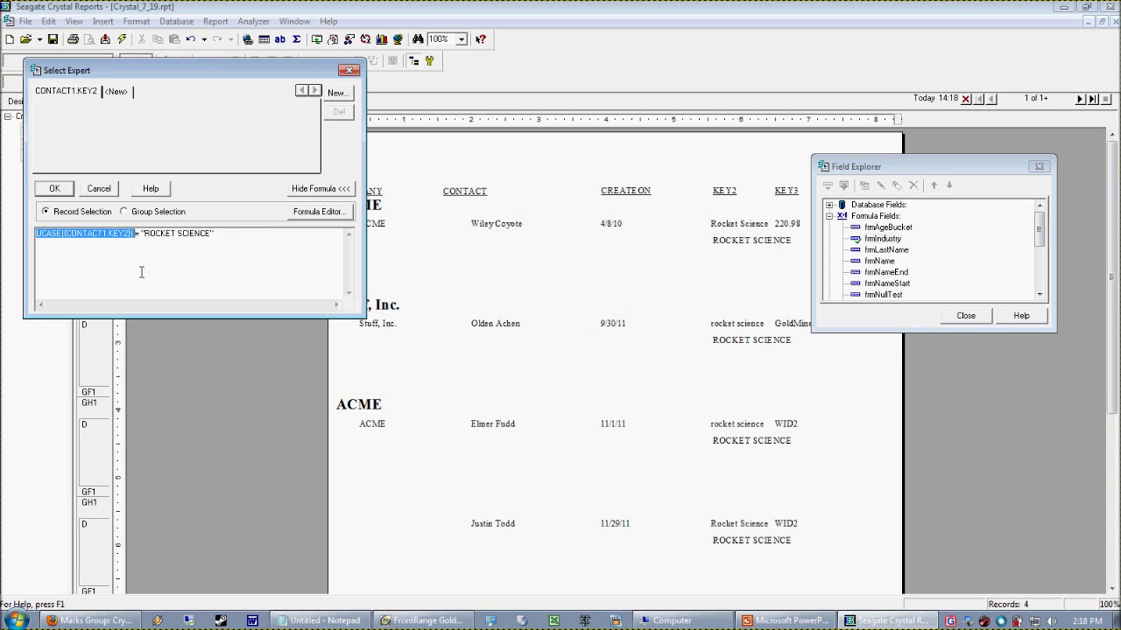
{"action": "left_click_drag", "start_coordinate": [140, 237], "coordinate": [213, 234]}
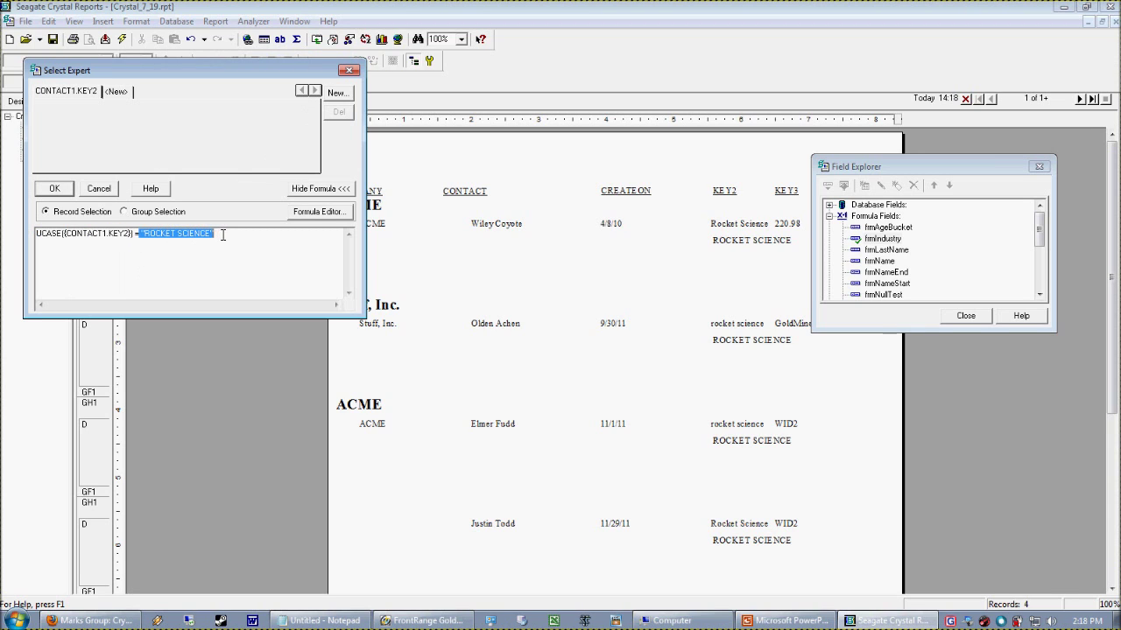
{"action": "left_click", "coordinate": [210, 272]}
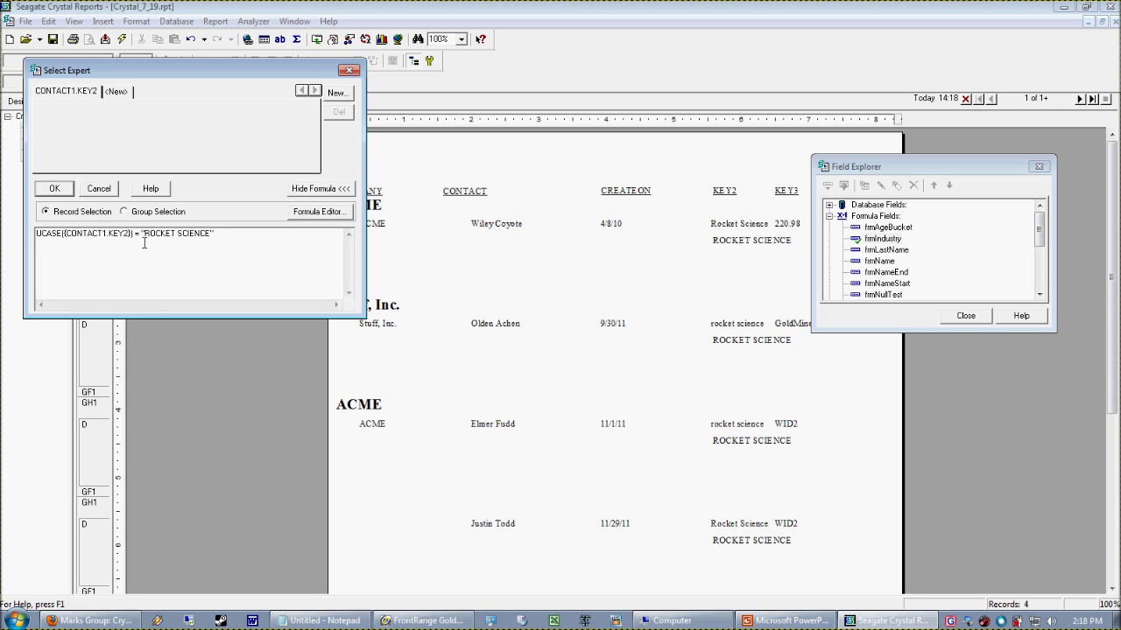
{"action": "left_click_drag", "start_coordinate": [141, 236], "coordinate": [221, 235]}
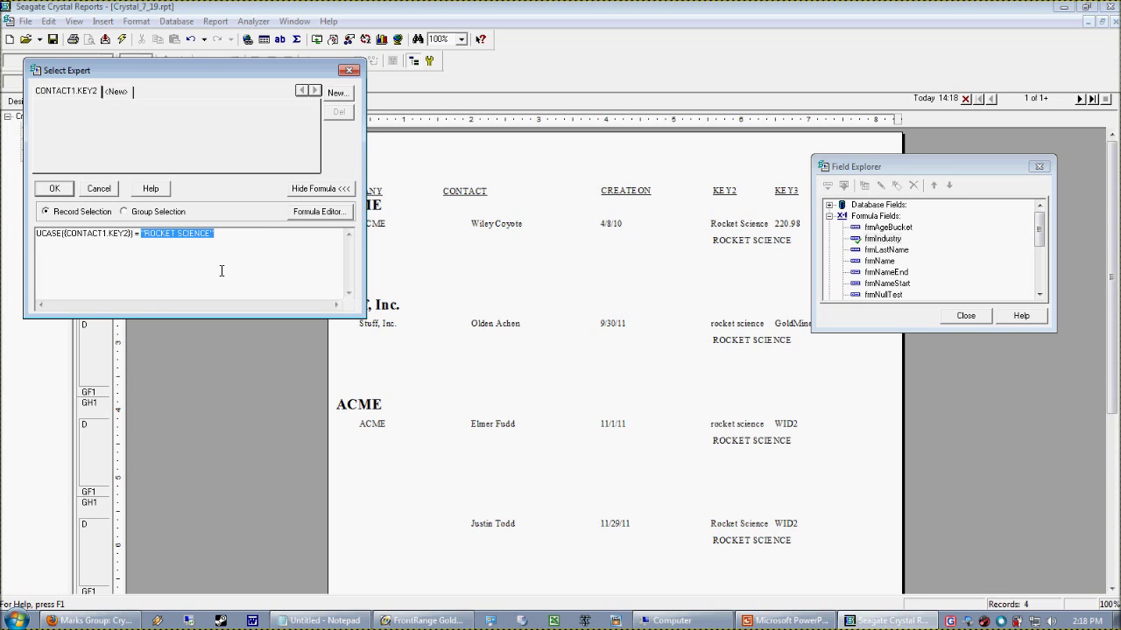
{"action": "left_click_drag", "start_coordinate": [138, 236], "coordinate": [239, 241]}
{"action": "left_click", "coordinate": [187, 257]}
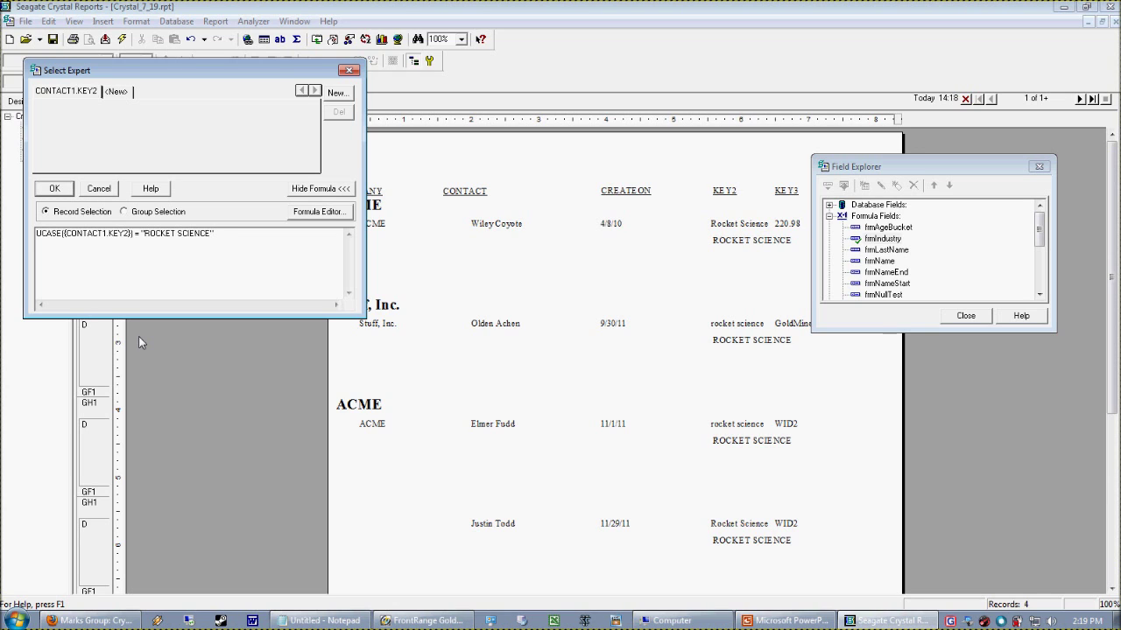
{"action": "left_click", "coordinate": [61, 190]}
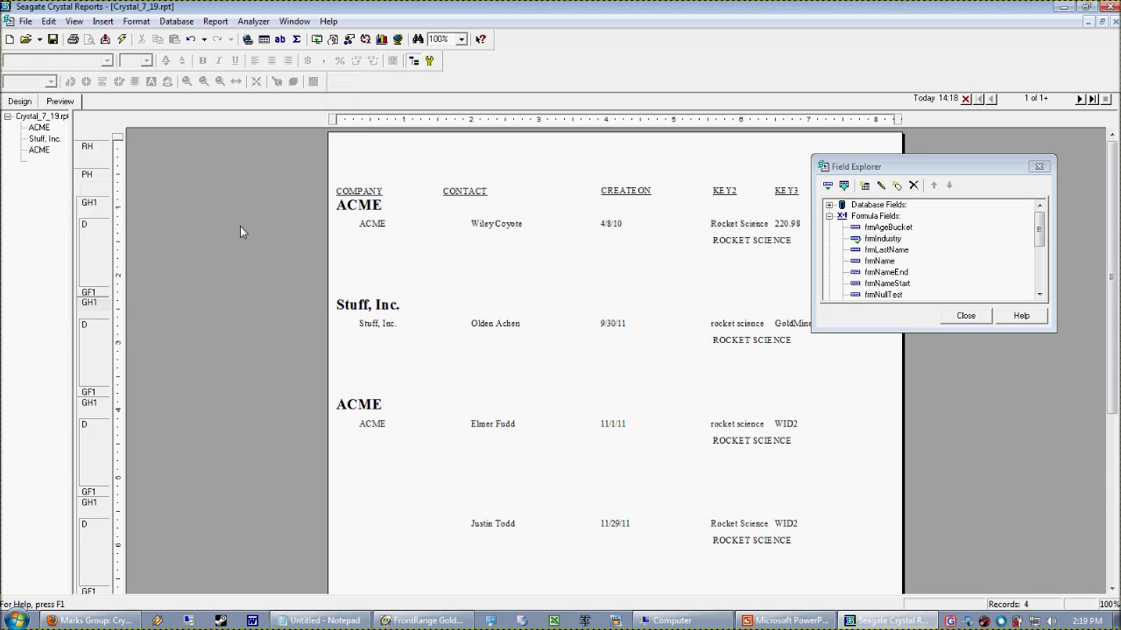
{"action": "left_click", "coordinate": [19, 101]}
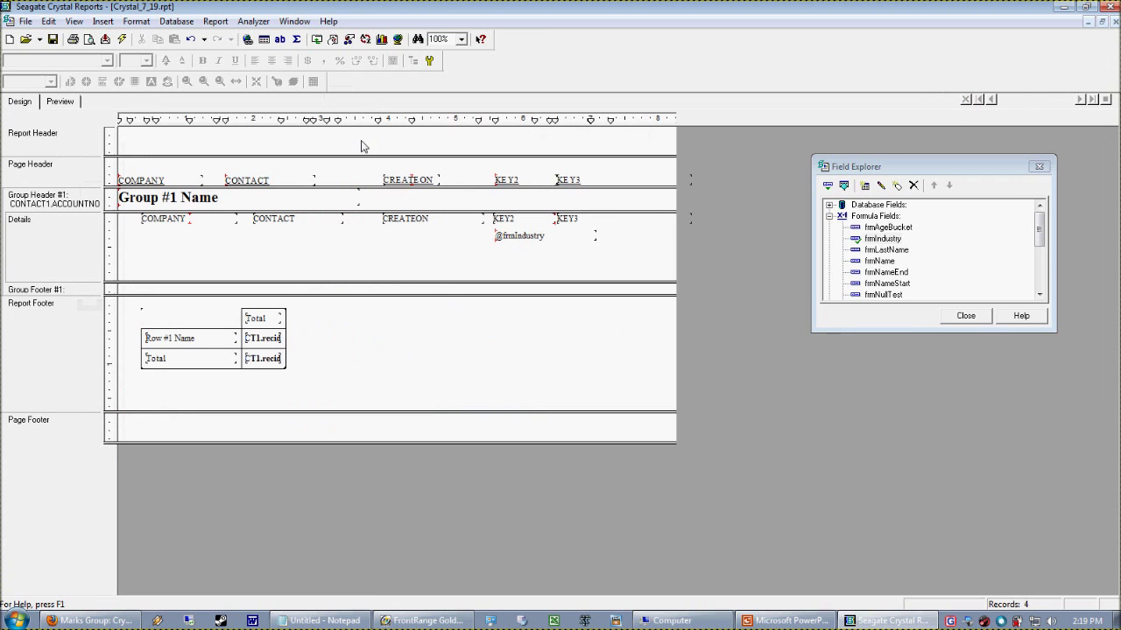
{"action": "left_click", "coordinate": [552, 238]}
{"action": "key", "text": "Delete"}
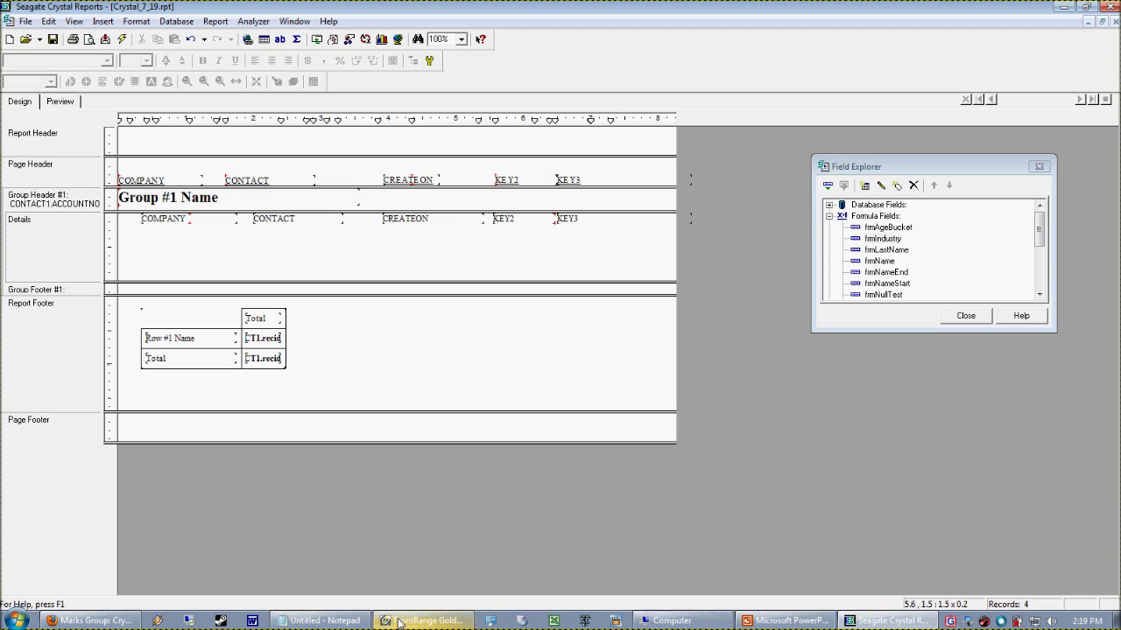
Preview the four-record report without frmIndustry, checking the ACME contact in GoldMine
{"action": "left_click", "coordinate": [398, 620]}
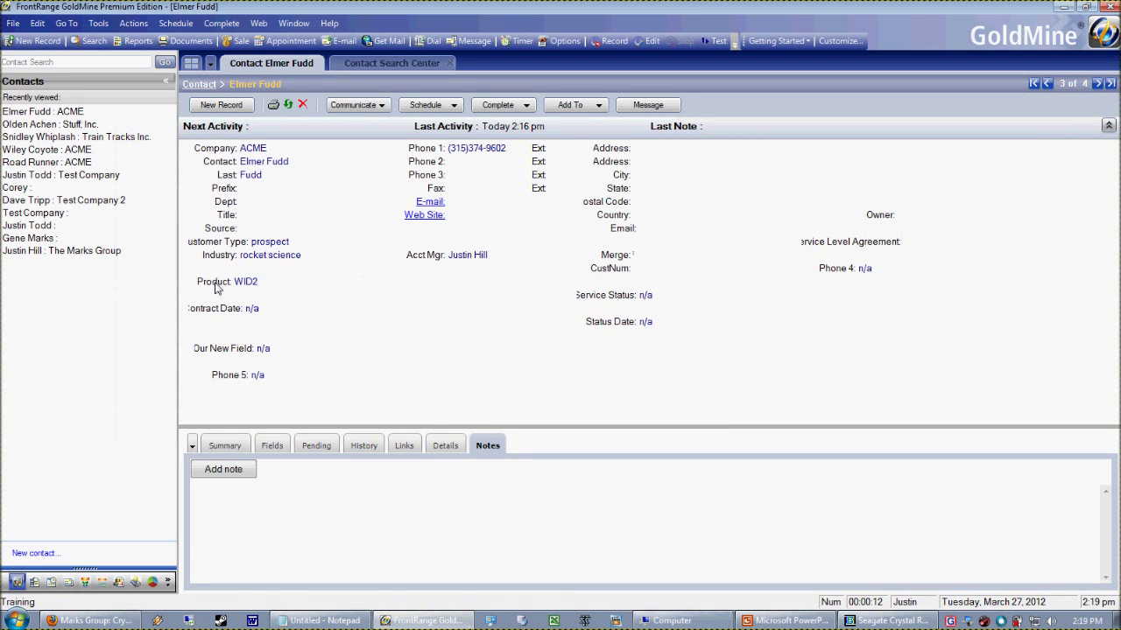
{"action": "left_click", "coordinate": [871, 621]}
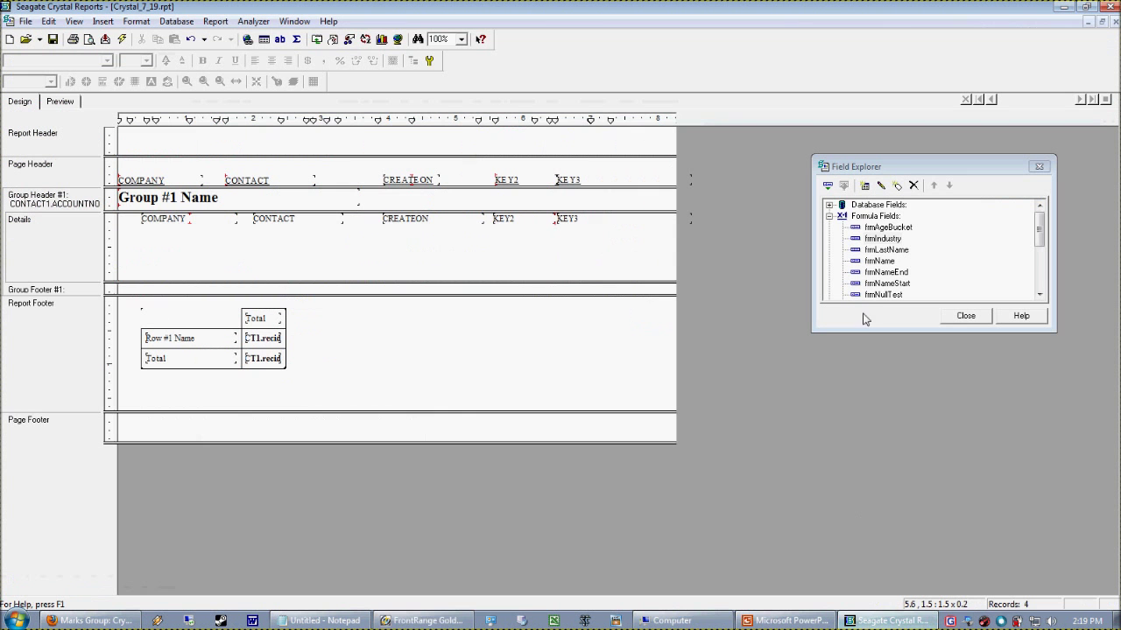
{"action": "left_click", "coordinate": [61, 101]}
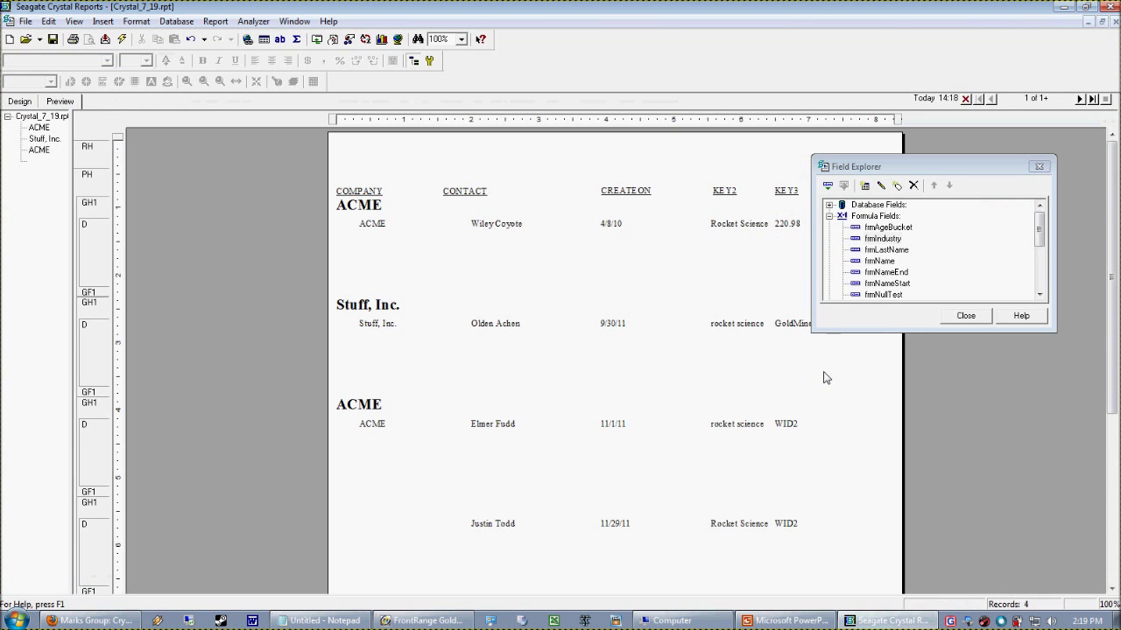
{"action": "left_click_drag", "start_coordinate": [925, 166], "coordinate": [948, 148]}
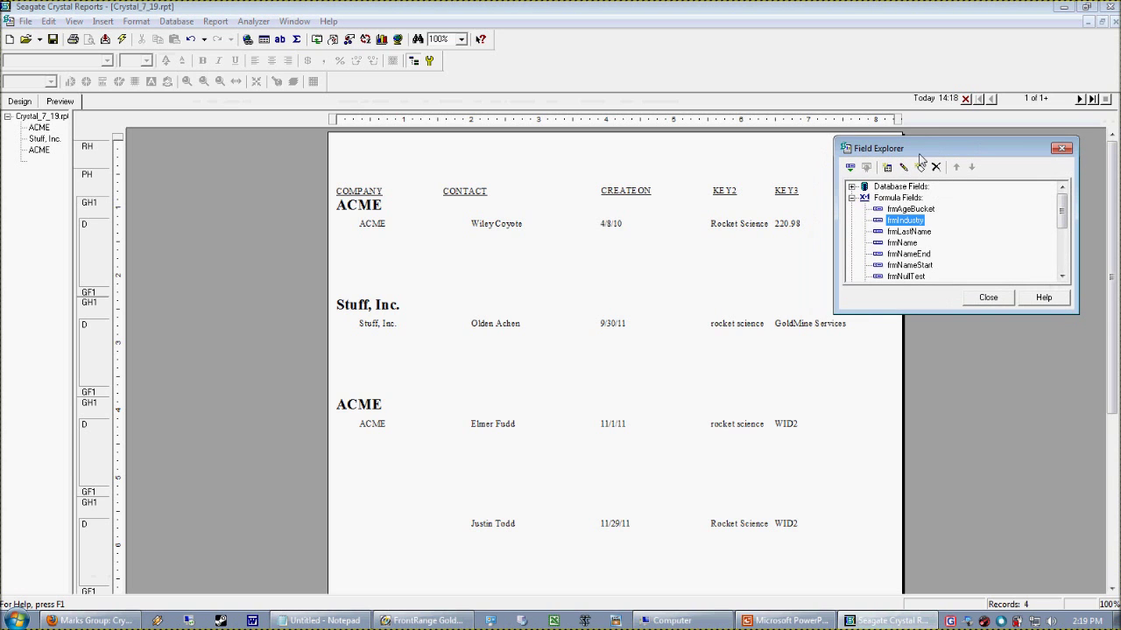
{"action": "left_click", "coordinate": [427, 618]}
Change the ACME contact's Product from WID2 to wid and refresh the report
{"action": "left_click", "coordinate": [273, 285]}
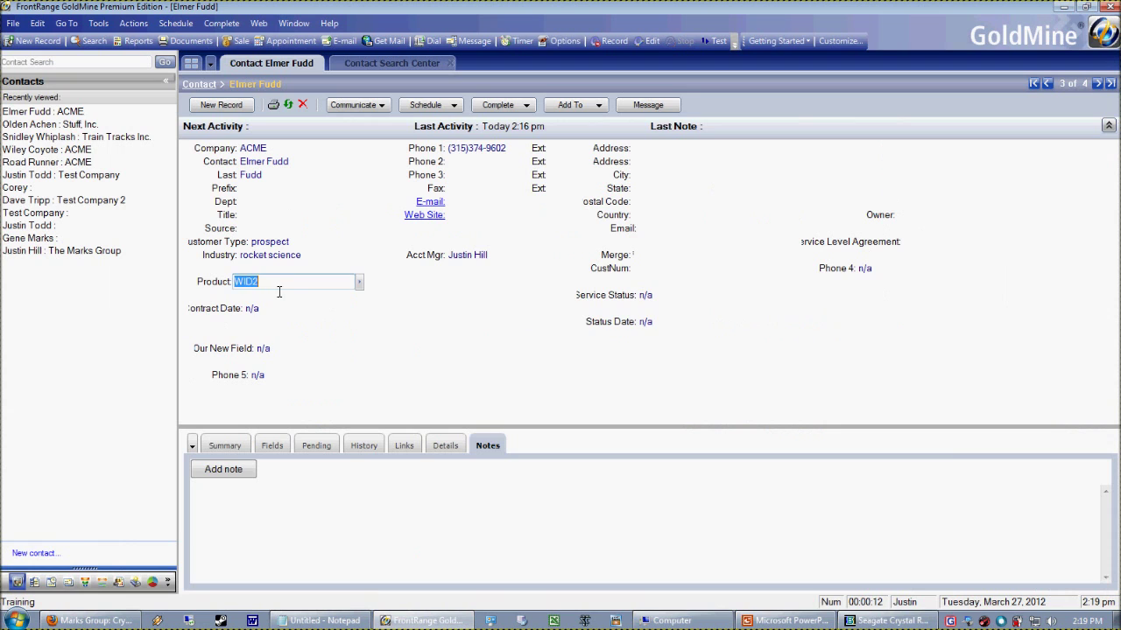
{"action": "type", "text": "wid"}
{"action": "left_click", "coordinate": [129, 301]}
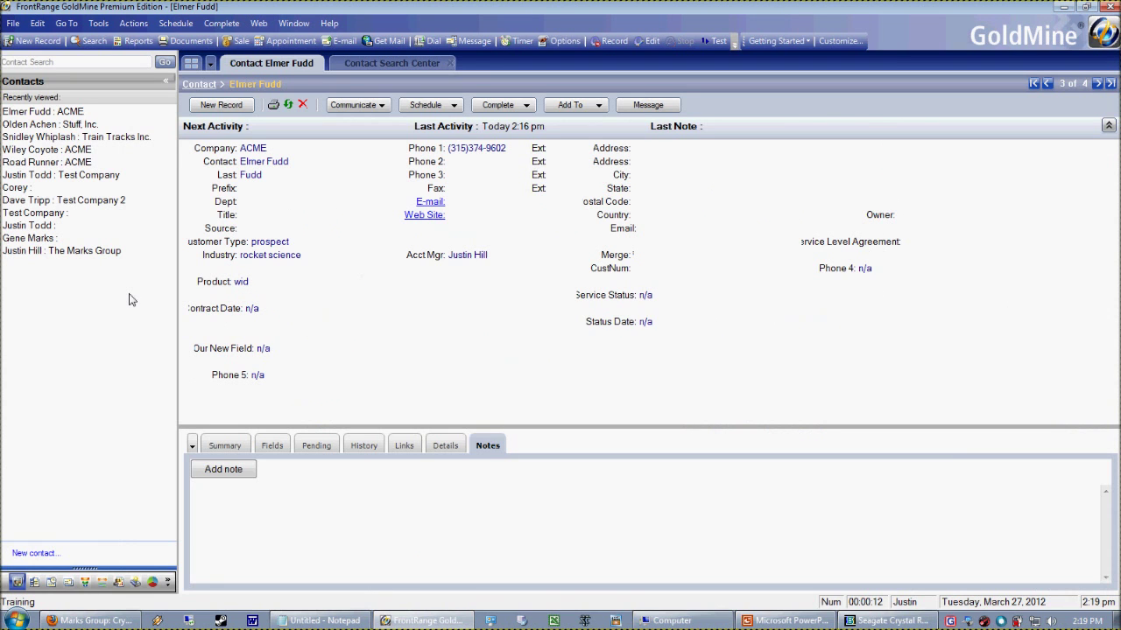
{"action": "left_click", "coordinate": [872, 619]}
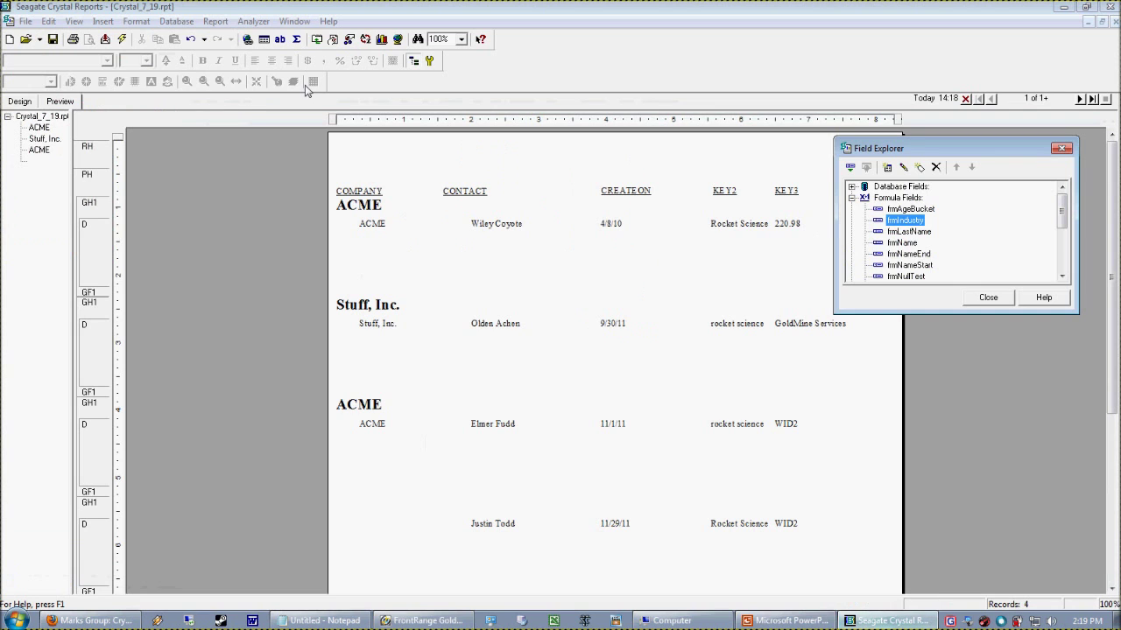
{"action": "left_click", "coordinate": [122, 39]}
Refresh the report data and delete the KEY3 field from Details
{"action": "left_click", "coordinate": [539, 345]}
{"action": "left_click", "coordinate": [793, 429]}
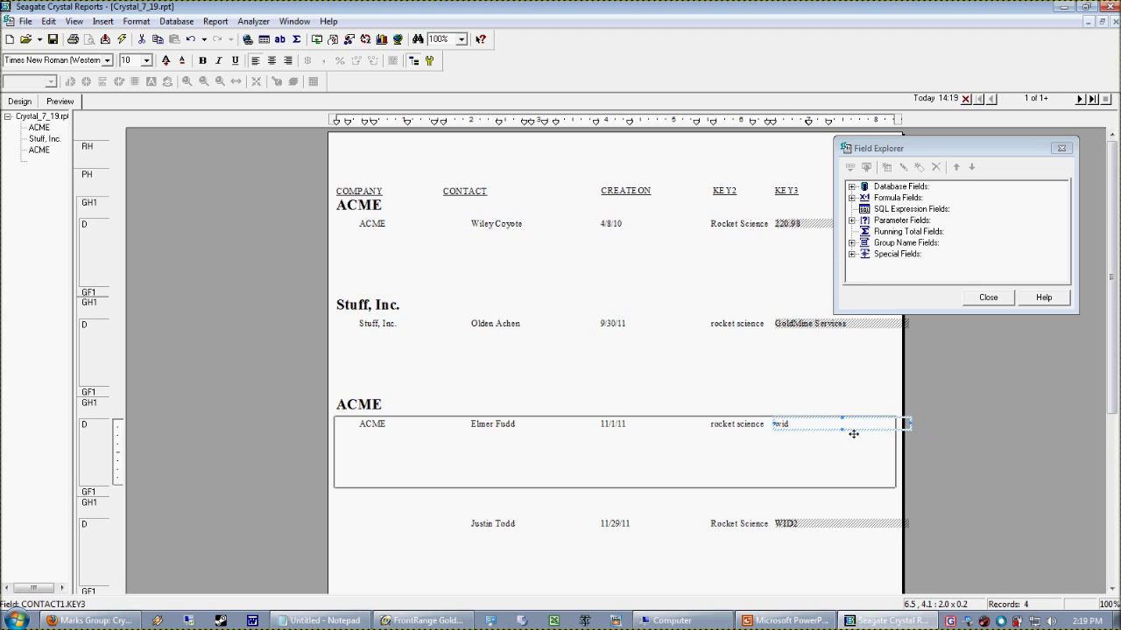
{"action": "left_click", "coordinate": [798, 463]}
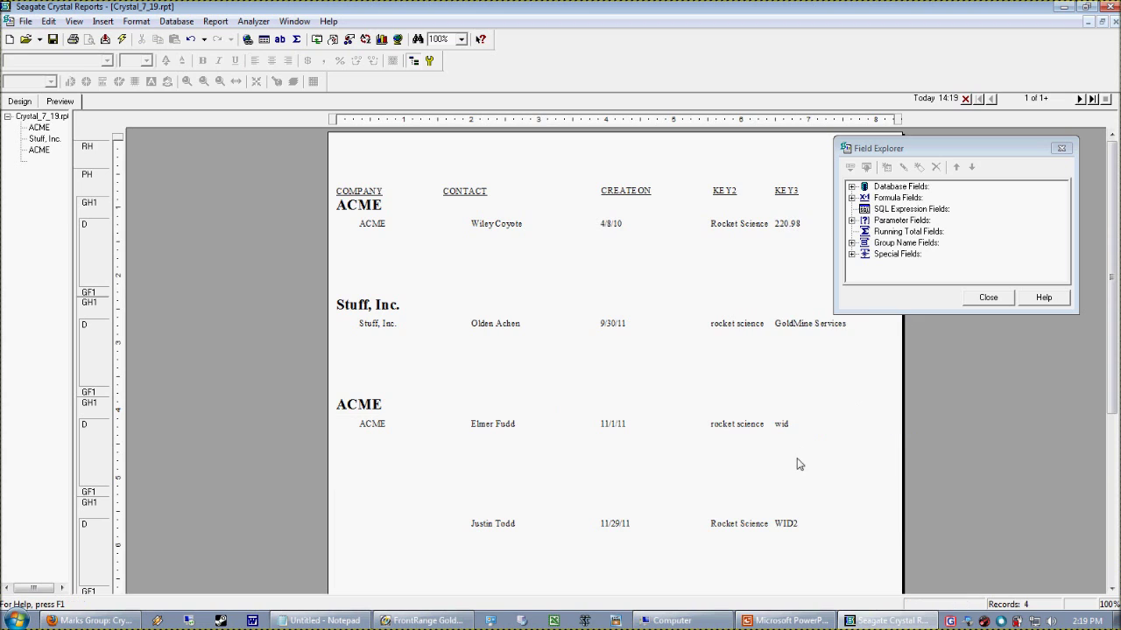
{"action": "left_click", "coordinate": [798, 426]}
{"action": "key", "text": "Delete"}
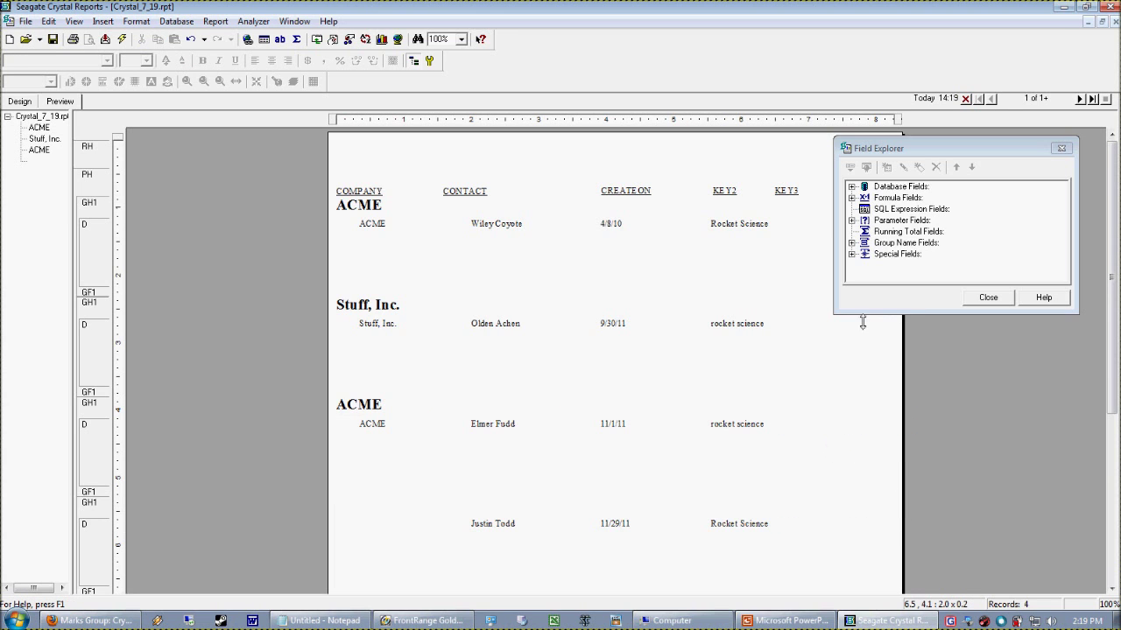
Create a new formula field named frmUpperCaseProduct
{"action": "left_click", "coordinate": [851, 198]}
{"action": "right_click", "coordinate": [902, 187]}
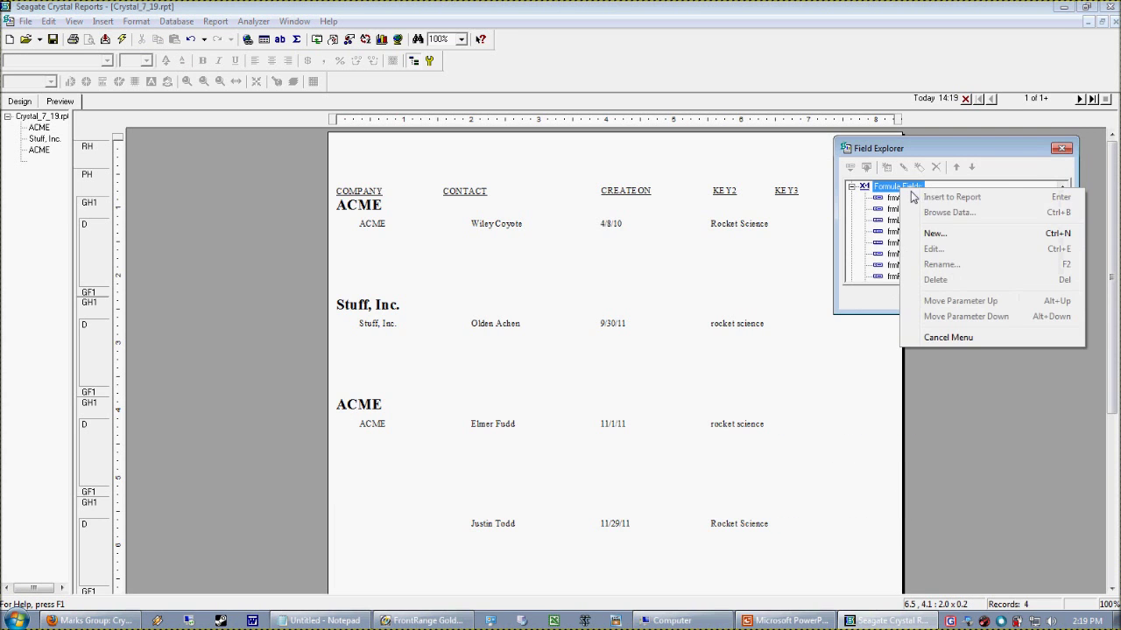
{"action": "left_click", "coordinate": [949, 233]}
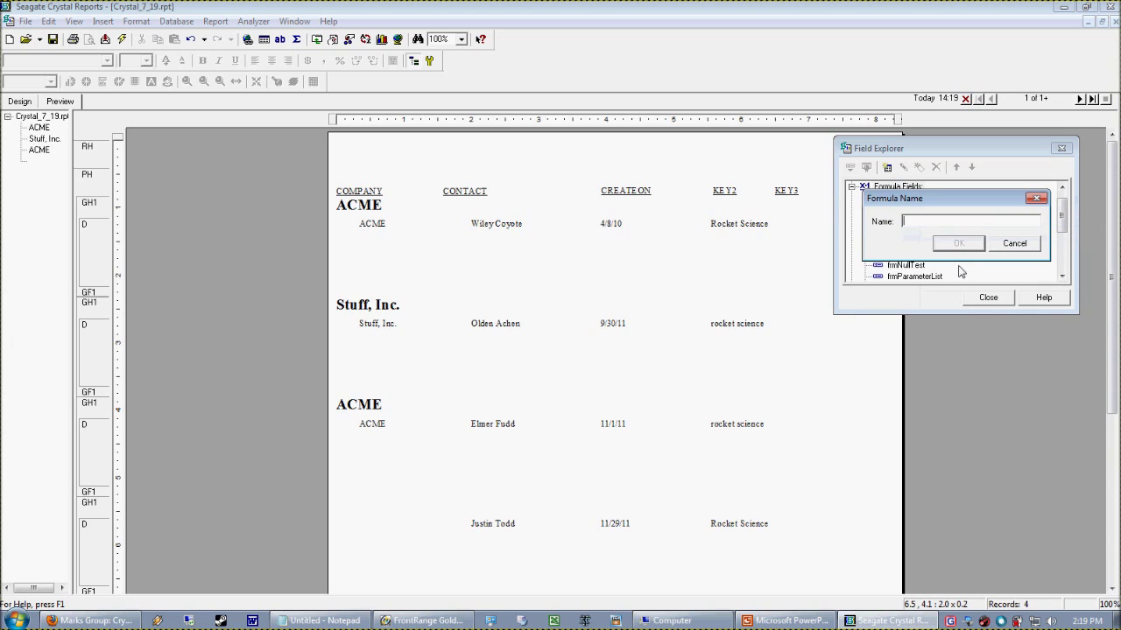
{"action": "type", "text": "frmUpperCaseProduct"}
{"action": "double_click", "coordinate": [988, 226]}
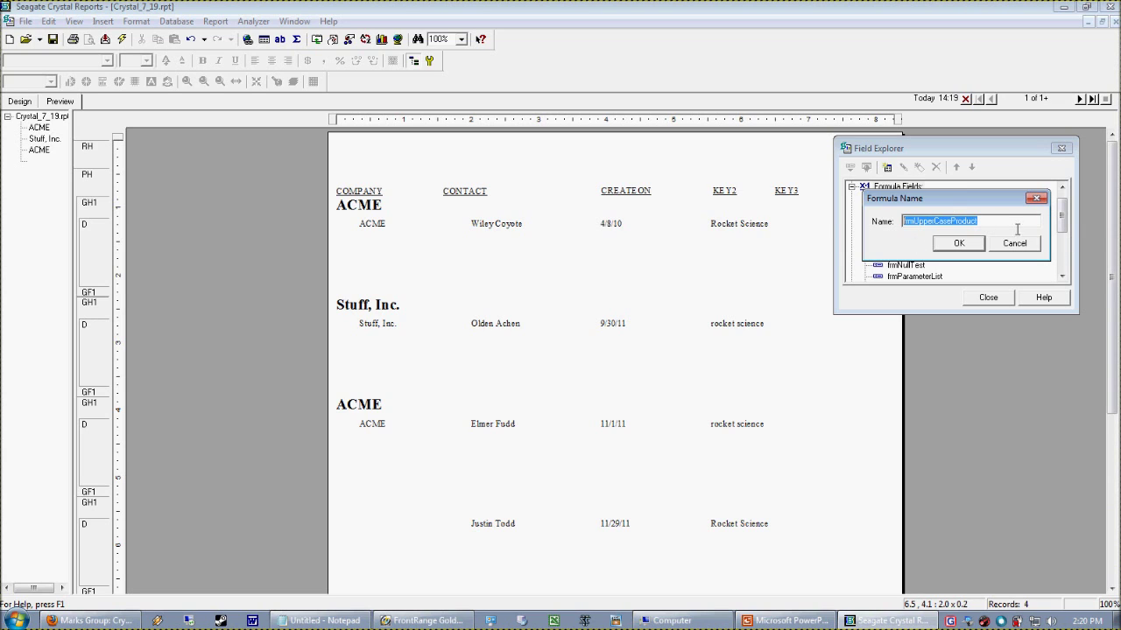
{"action": "left_click", "coordinate": [1003, 229]}
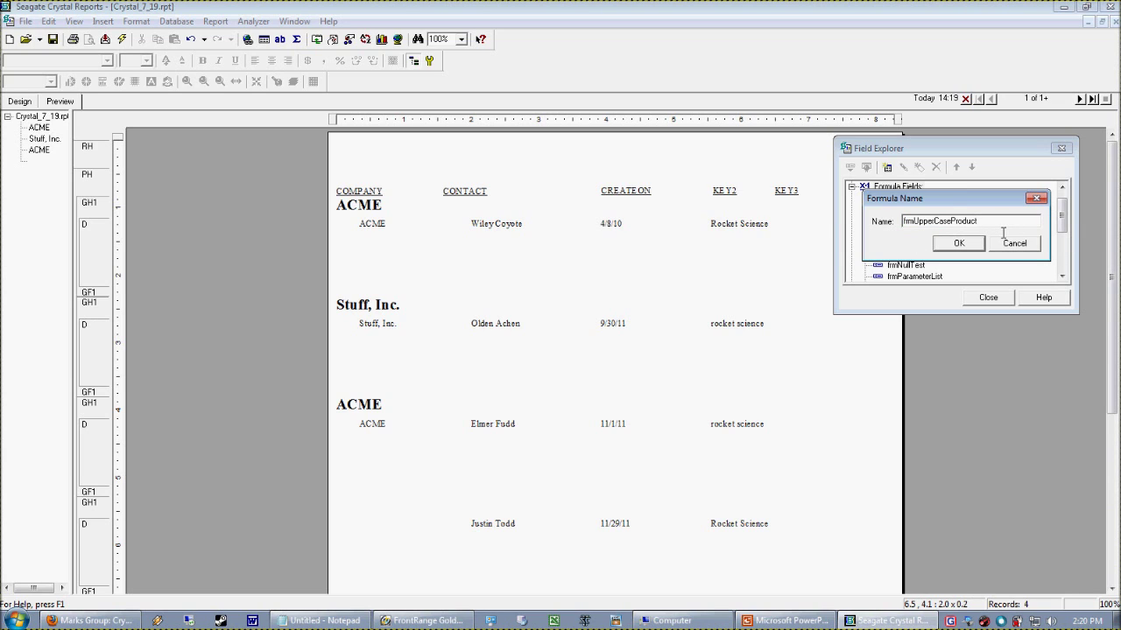
{"action": "key", "text": "Return"}
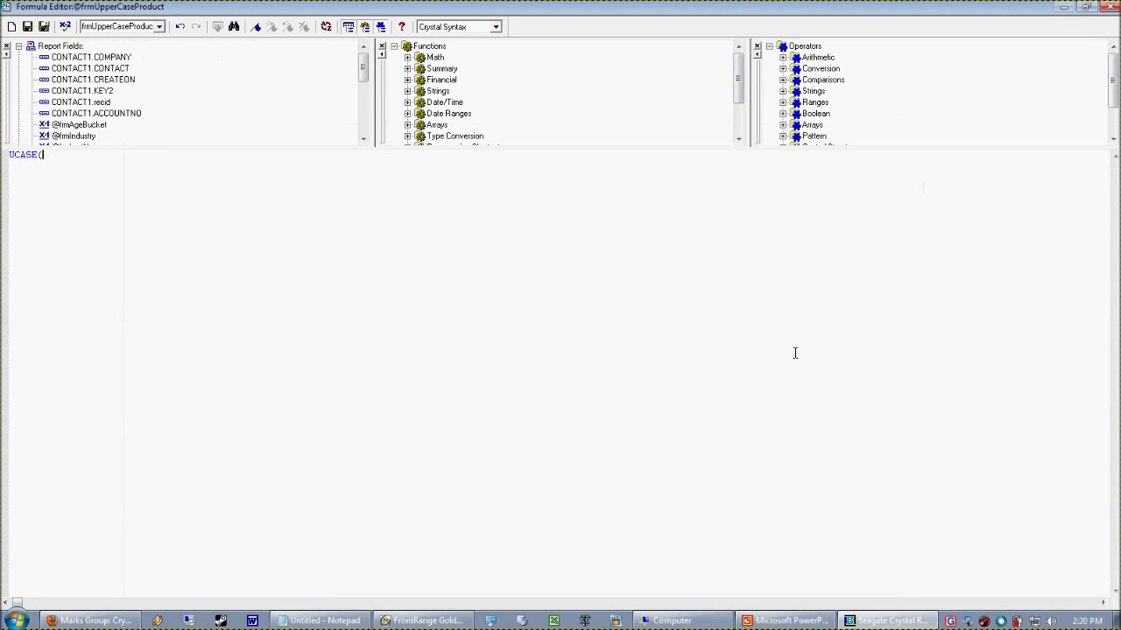
Enter UCASE({CONTACT1.KEY3}) as the formula, save it, and place it in Details under KEY3
{"action": "left_click", "coordinate": [365, 125]}
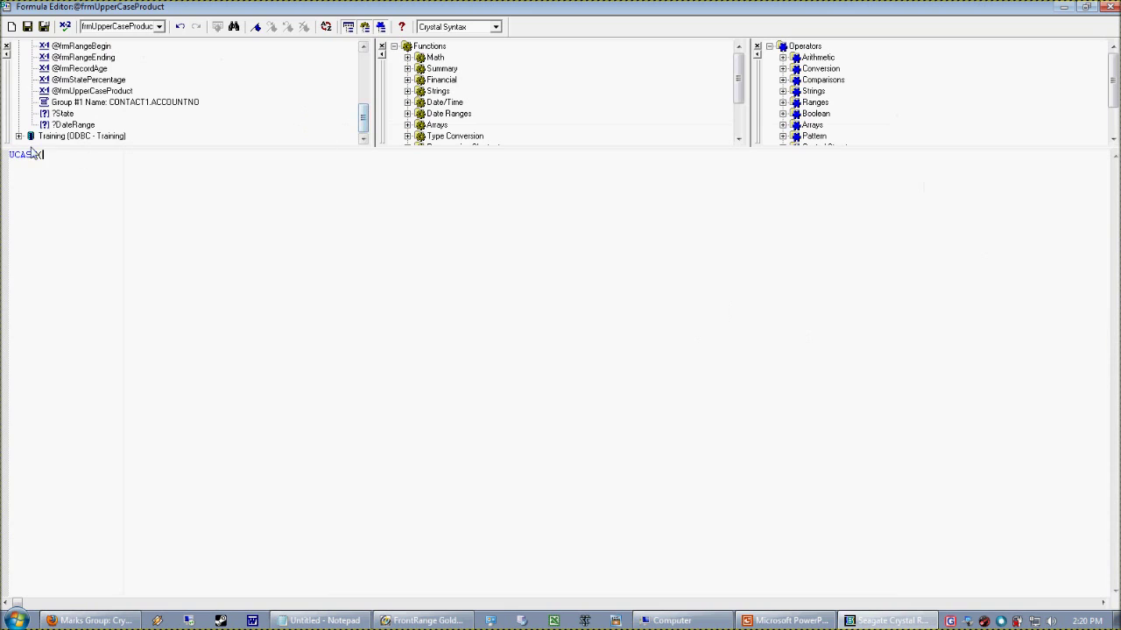
{"action": "left_click", "coordinate": [18, 135]}
{"action": "left_click", "coordinate": [32, 132]}
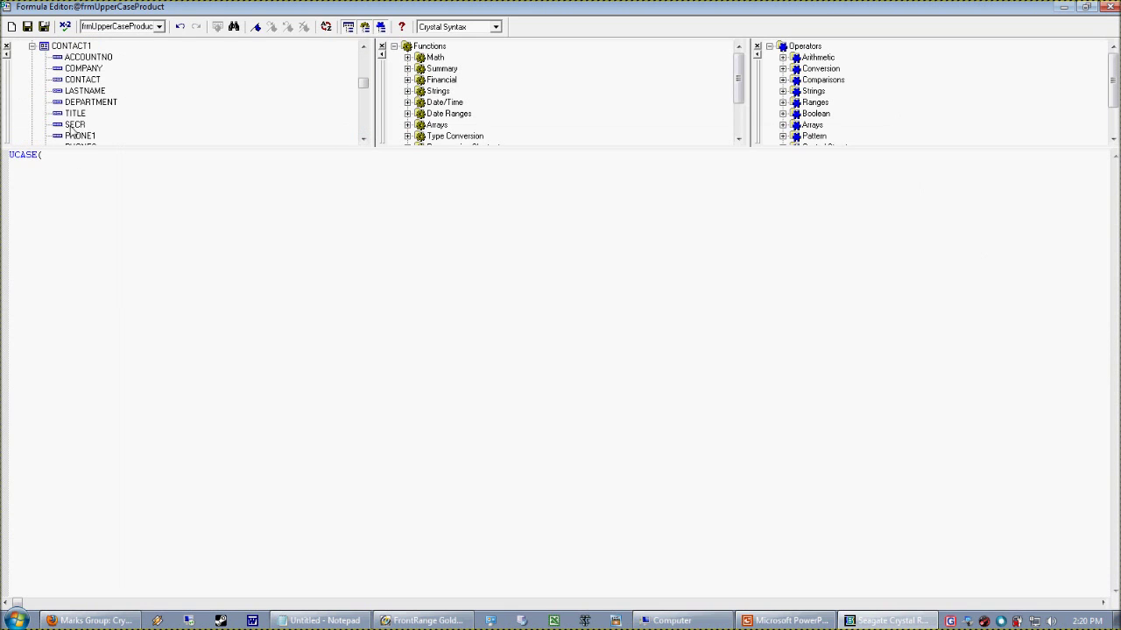
{"action": "left_click", "coordinate": [74, 113]}
{"action": "key", "text": "k"}
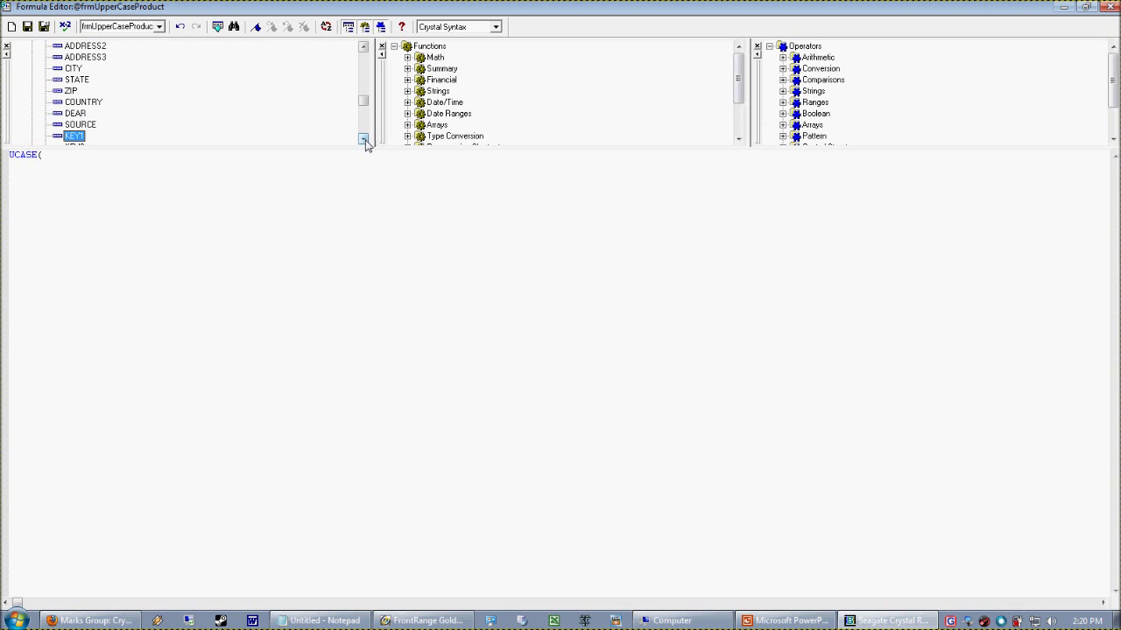
{"action": "left_click", "coordinate": [364, 140]}
{"action": "left_click", "coordinate": [364, 140]}
{"action": "double_click", "coordinate": [86, 138]}
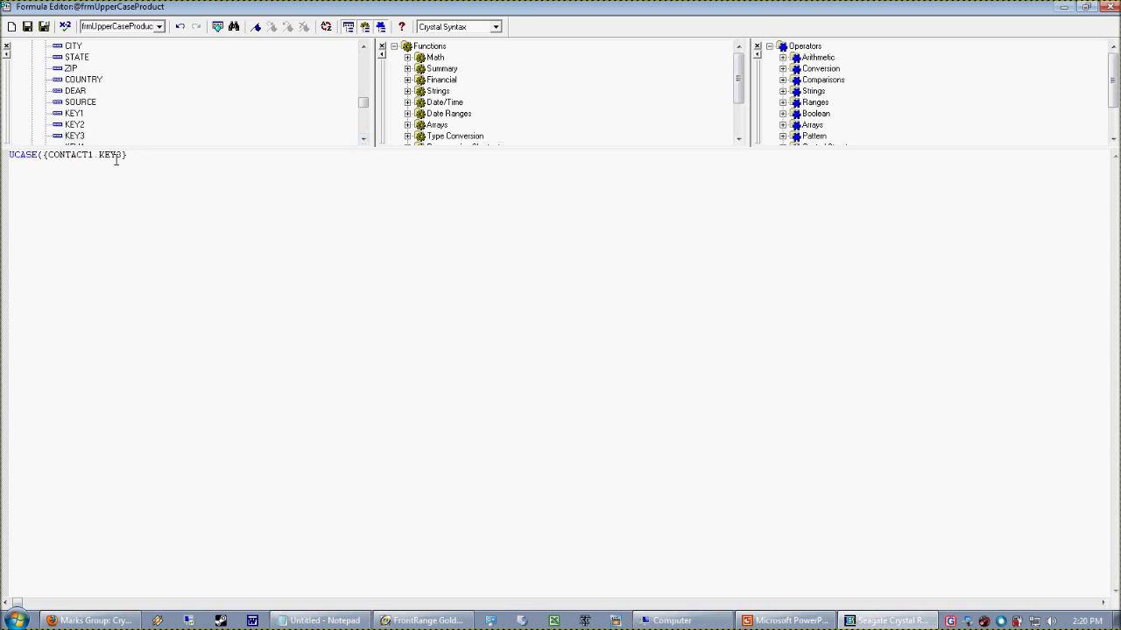
{"action": "left_click", "coordinate": [44, 27]}
{"action": "left_click_drag", "start_coordinate": [888, 279], "coordinate": [779, 220]}
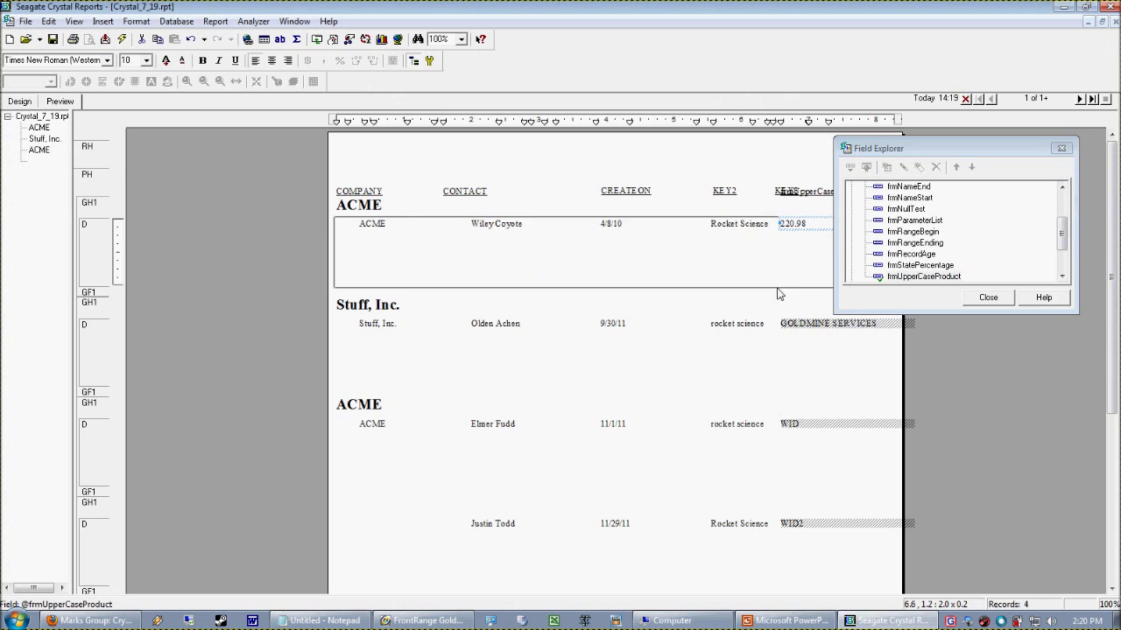
Check the placed frmUpperCaseProduct field in Details, then clear the selection
{"action": "left_click", "coordinate": [788, 198]}
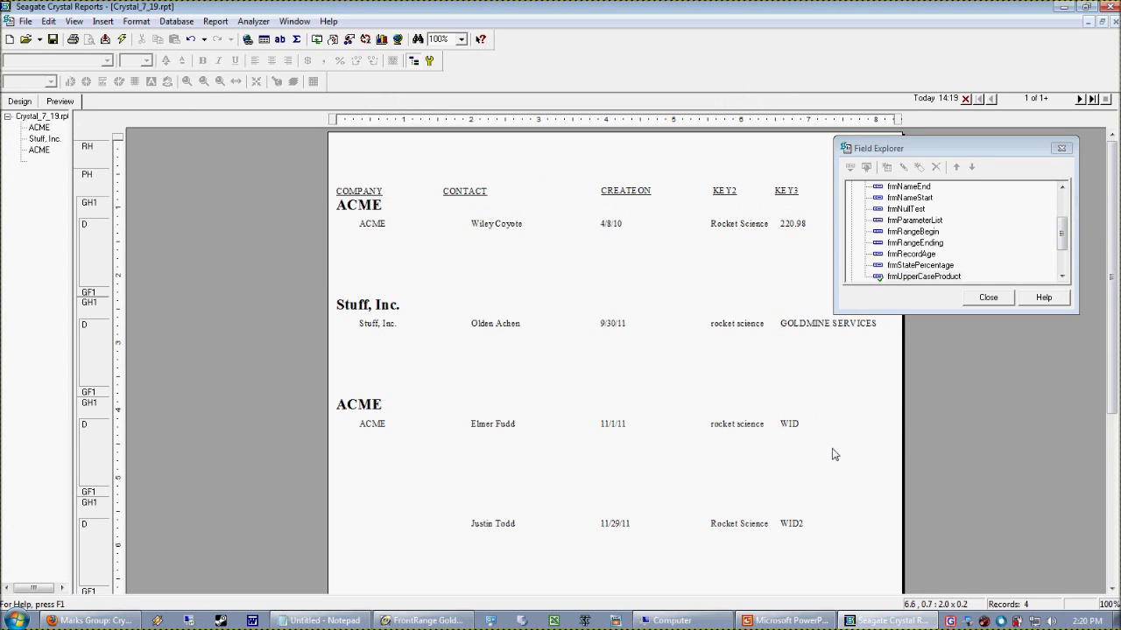
{"action": "left_click", "coordinate": [793, 425]}
{"action": "left_click", "coordinate": [792, 524]}
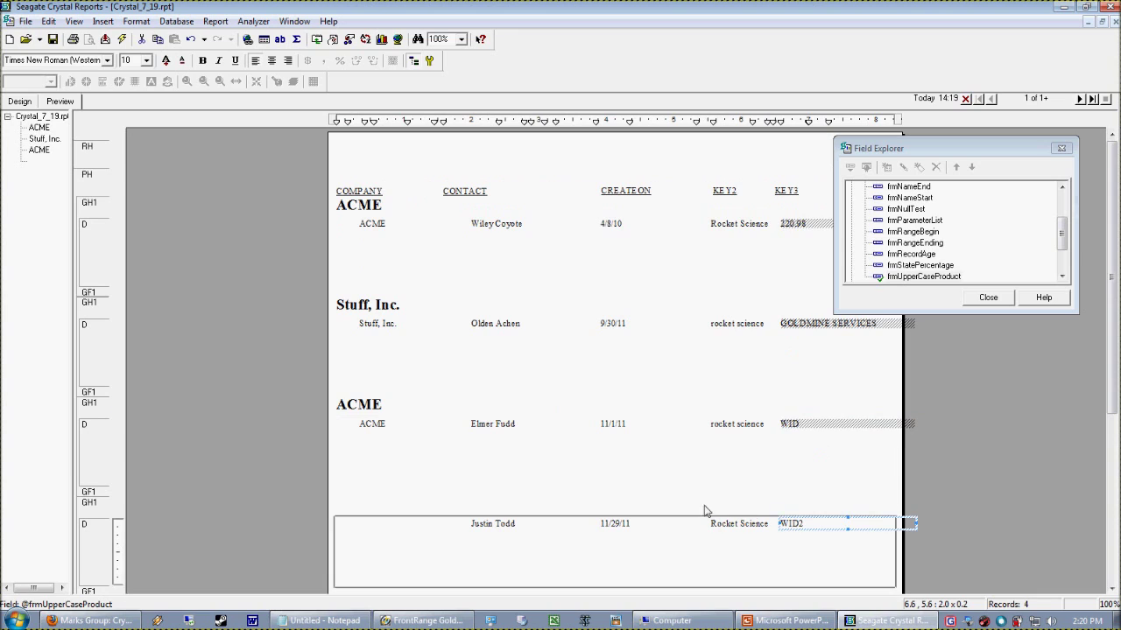
{"action": "left_click", "coordinate": [639, 492]}
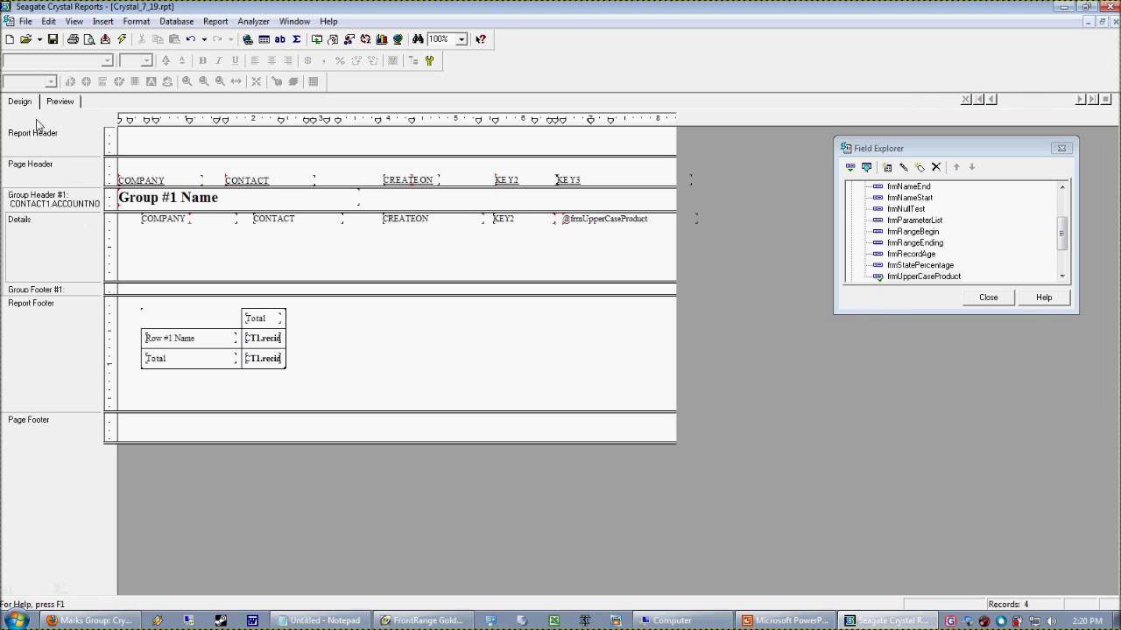
Switch the report to Design view and bring the GoldMine window forward
{"action": "left_click", "coordinate": [24, 102]}
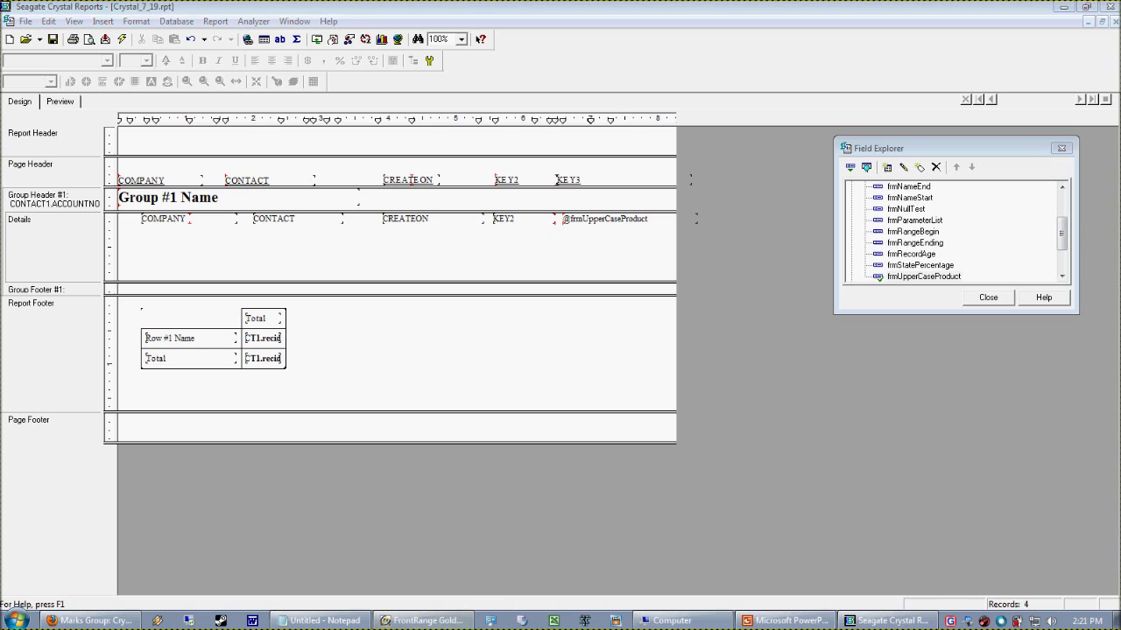
{"action": "left_click", "coordinate": [425, 620]}
Open the ACME Rocket Science contact's completed Service action from History
{"action": "left_click", "coordinate": [363, 446]}
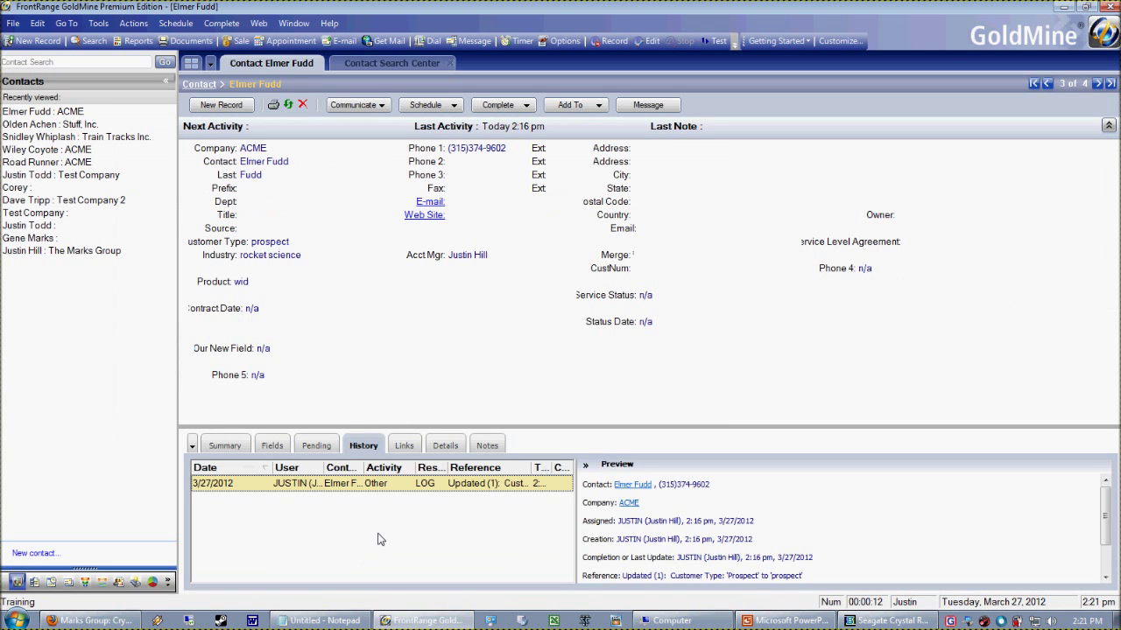
{"action": "left_click", "coordinate": [61, 138]}
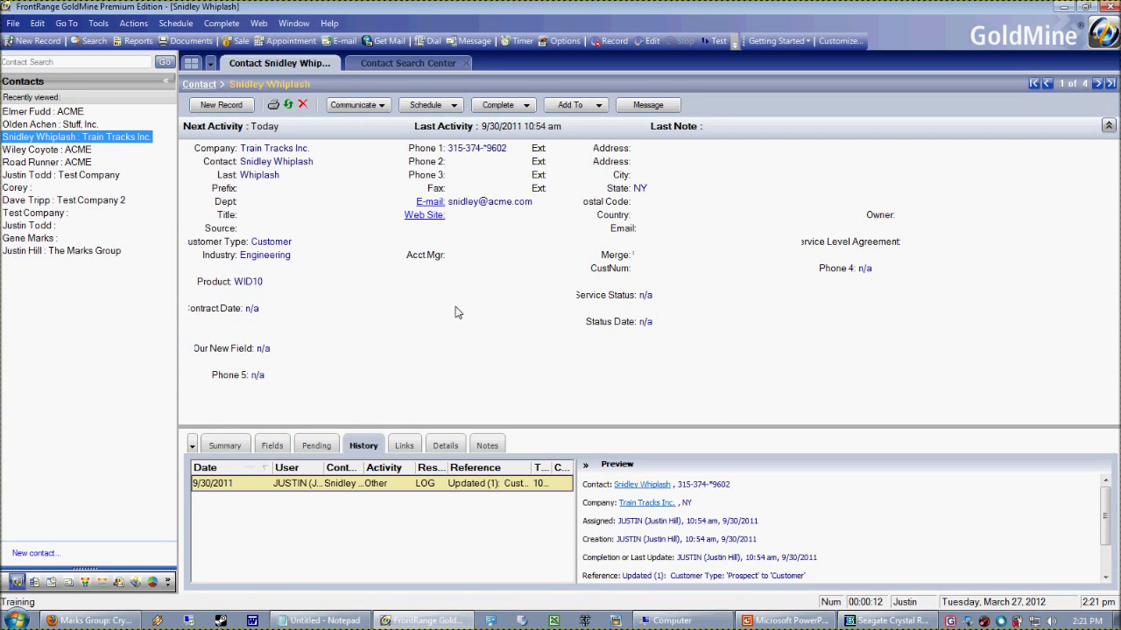
{"action": "left_click", "coordinate": [26, 148]}
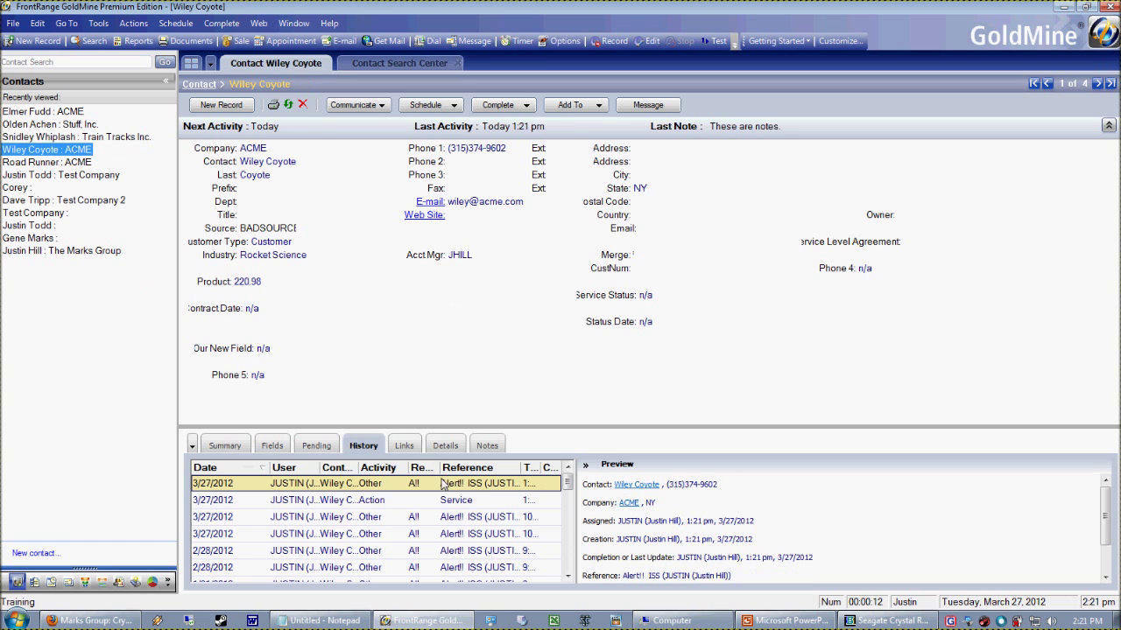
{"action": "double_click", "coordinate": [377, 500]}
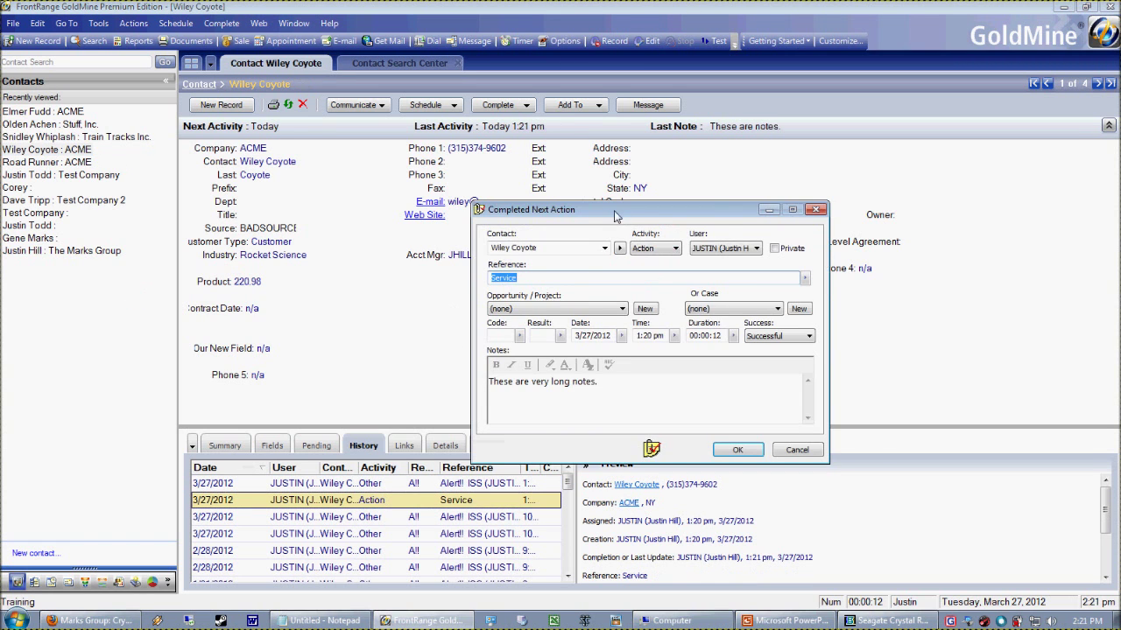
{"action": "left_click", "coordinate": [672, 281]}
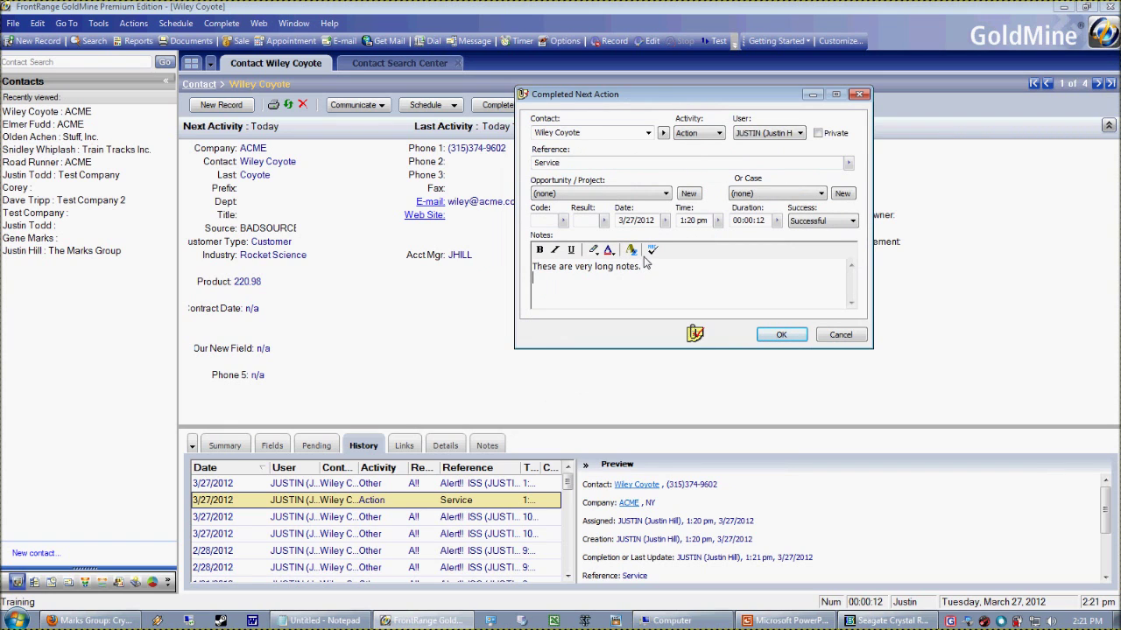
Add notes about a rocket skates meeting and a coupon being sent, then save the action
{"action": "type", "text": "Met with"}
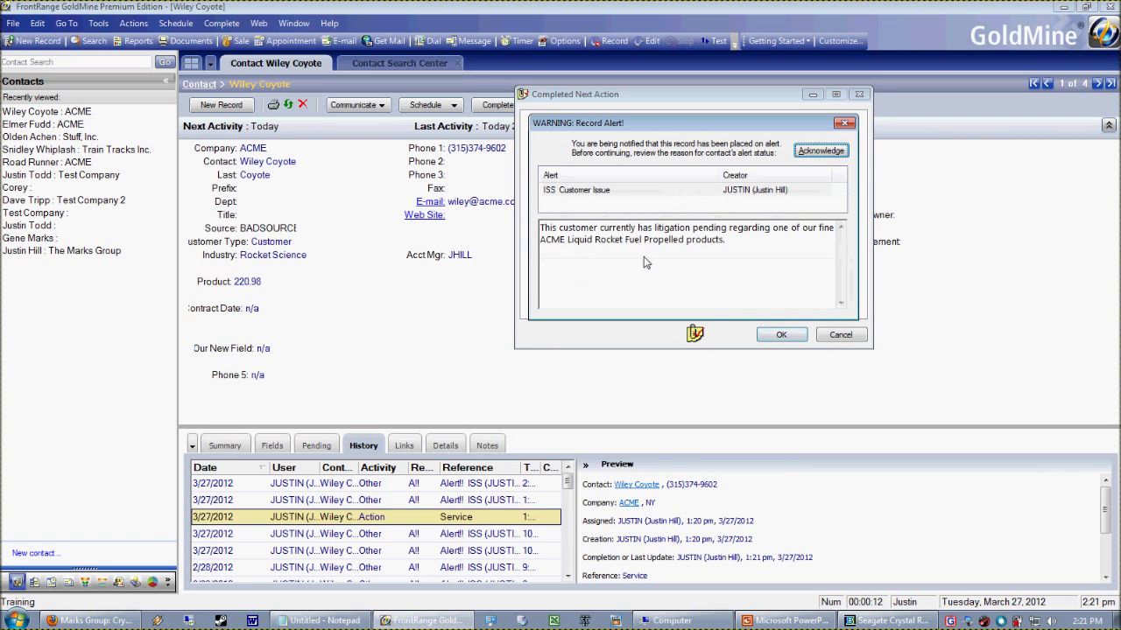
{"action": "key", "text": "Return"}
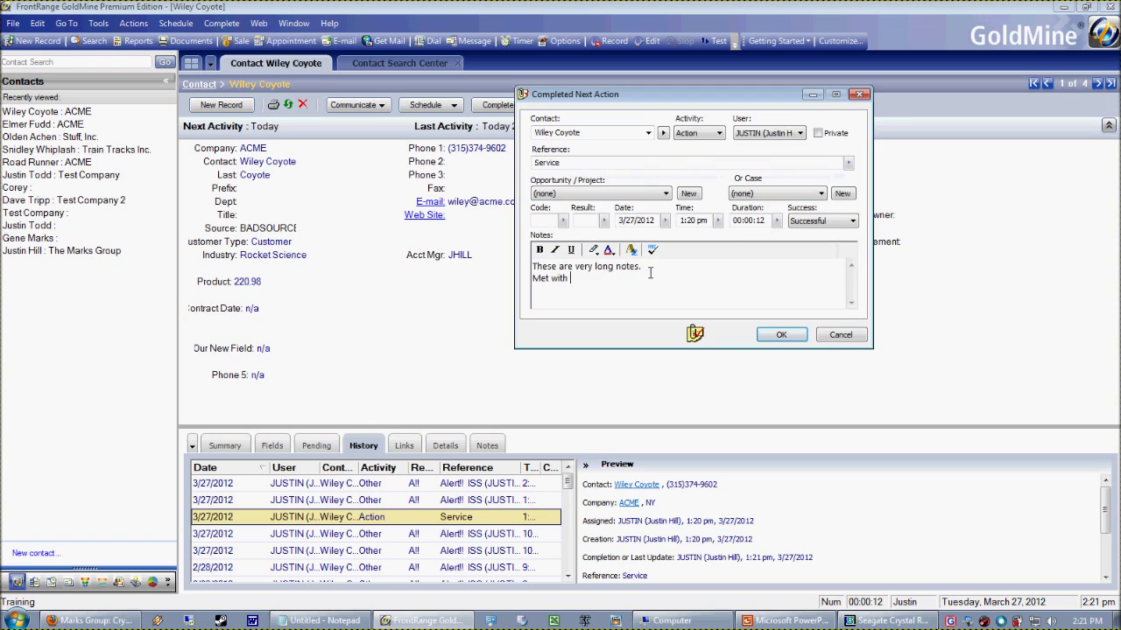
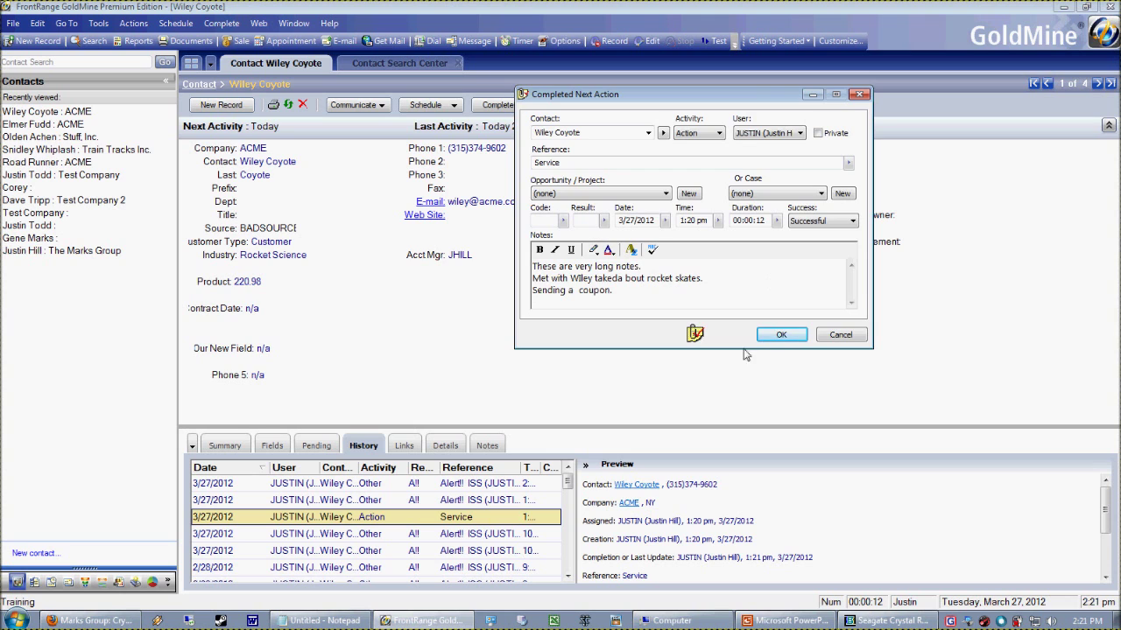
{"action": "left_click", "coordinate": [777, 337]}
{"action": "left_click", "coordinate": [851, 622]}
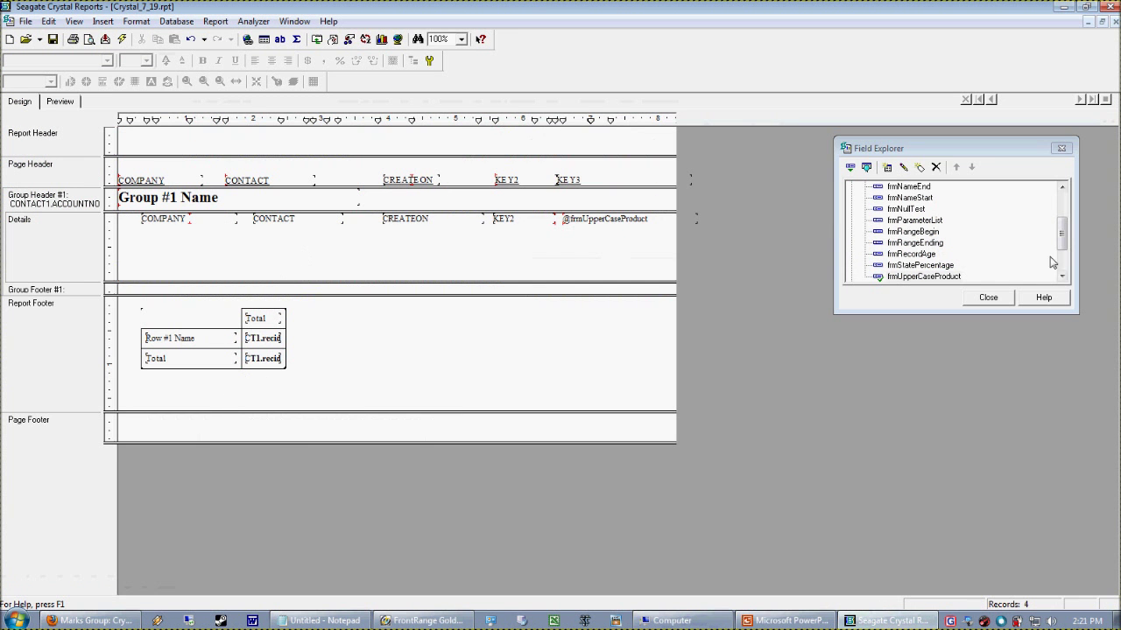
Open Add Database to Report and expand the ODBC GoldMine data source's tables
{"action": "left_click", "coordinate": [220, 22]}
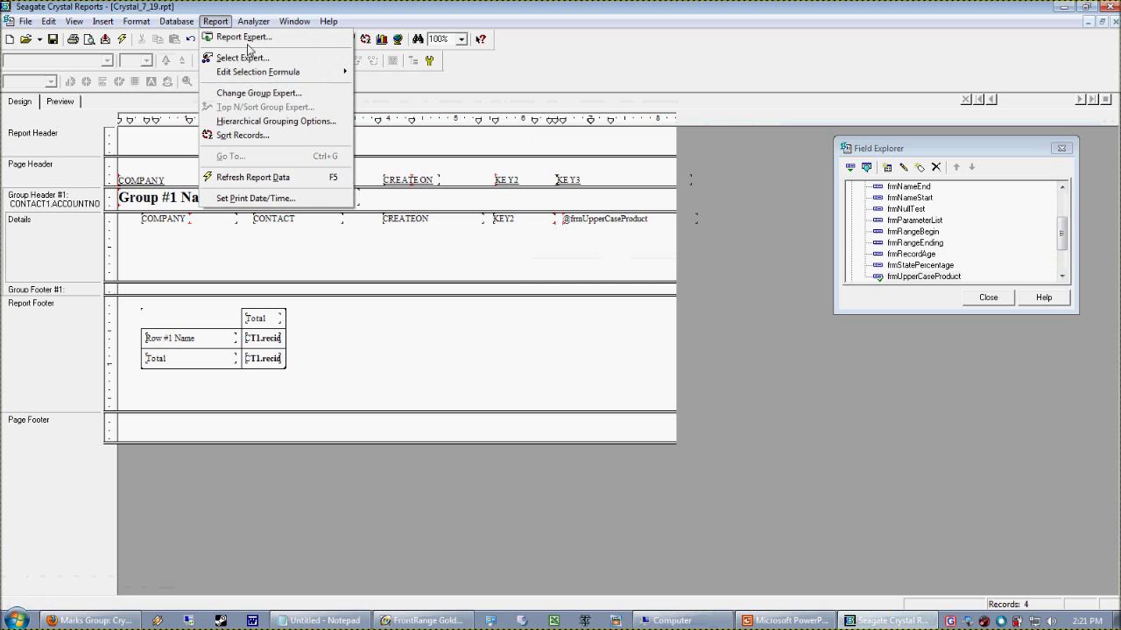
{"action": "mouse_move", "coordinate": [176, 21]}
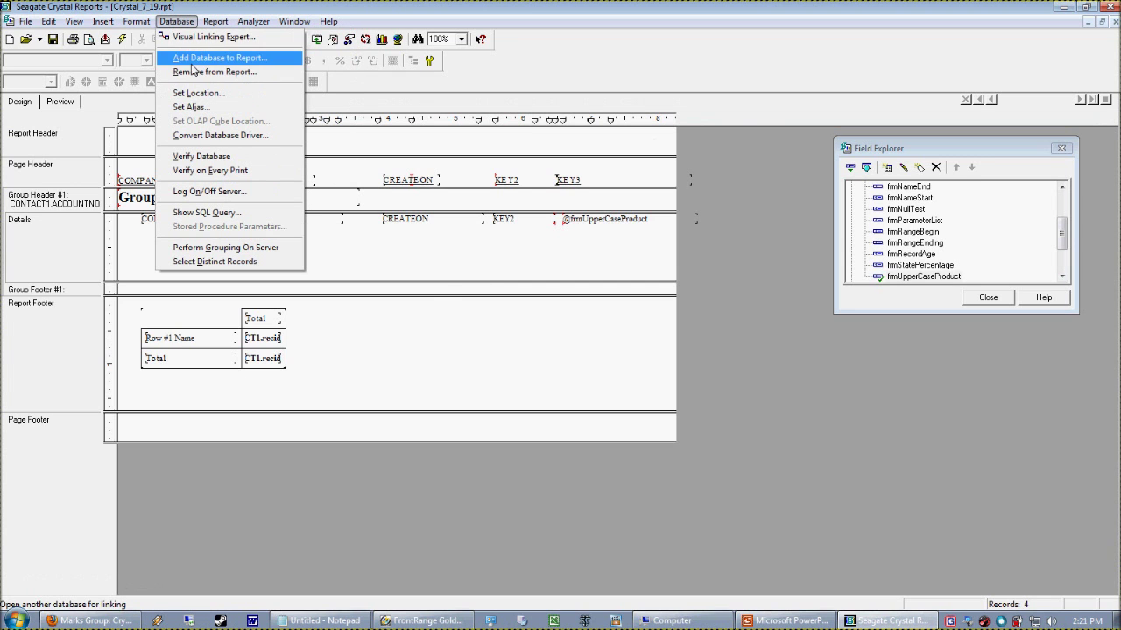
{"action": "left_click", "coordinate": [195, 59]}
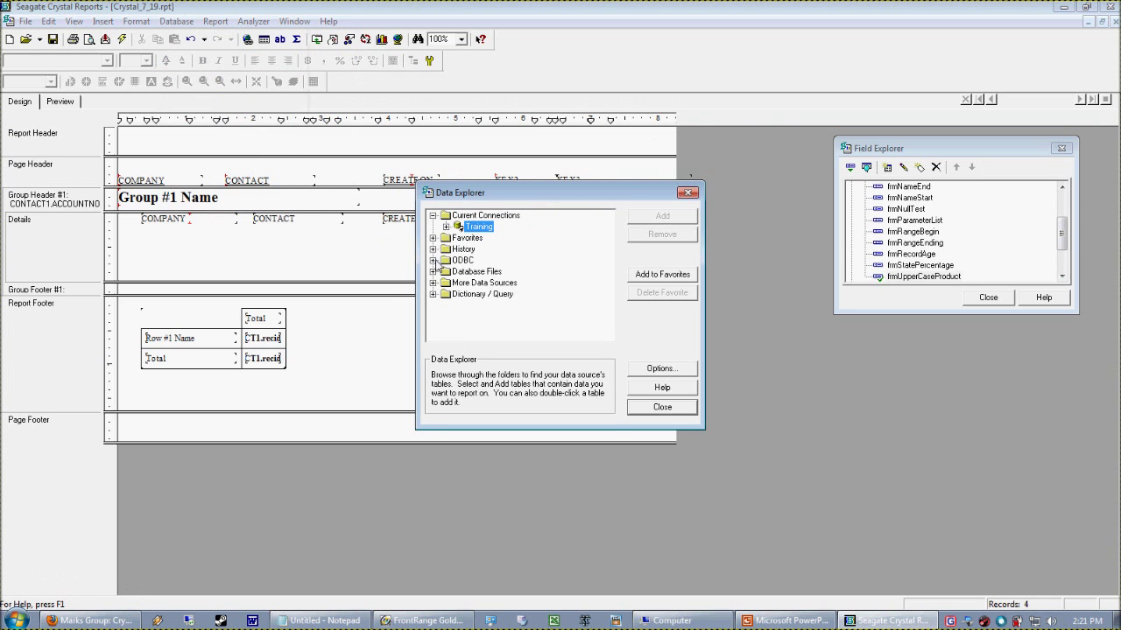
{"action": "left_click", "coordinate": [433, 260]}
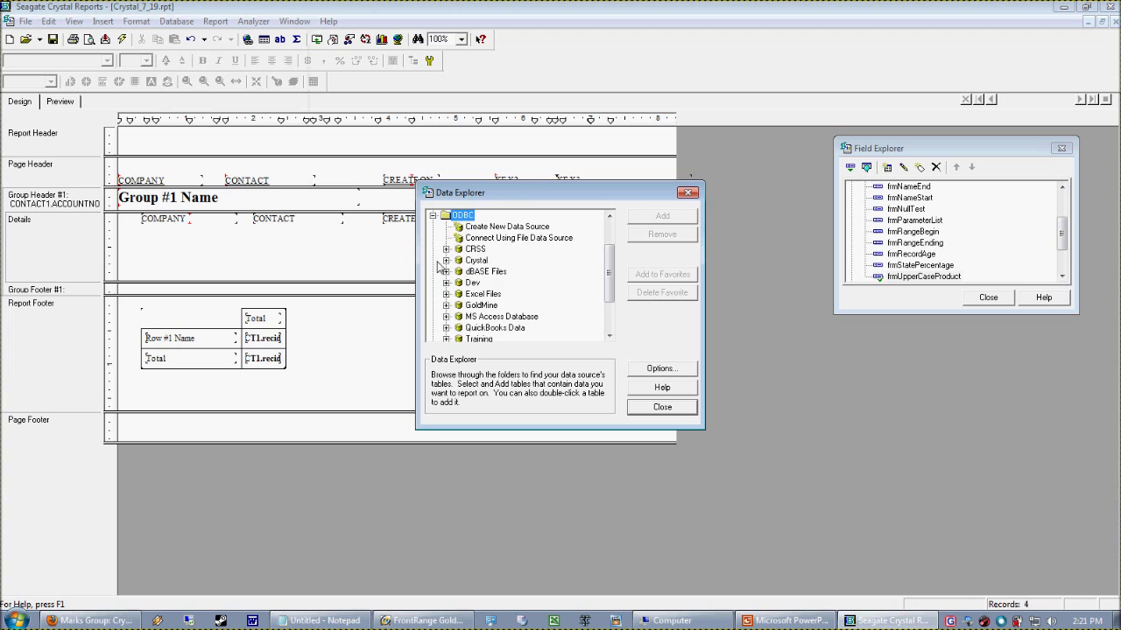
{"action": "left_click", "coordinate": [447, 306]}
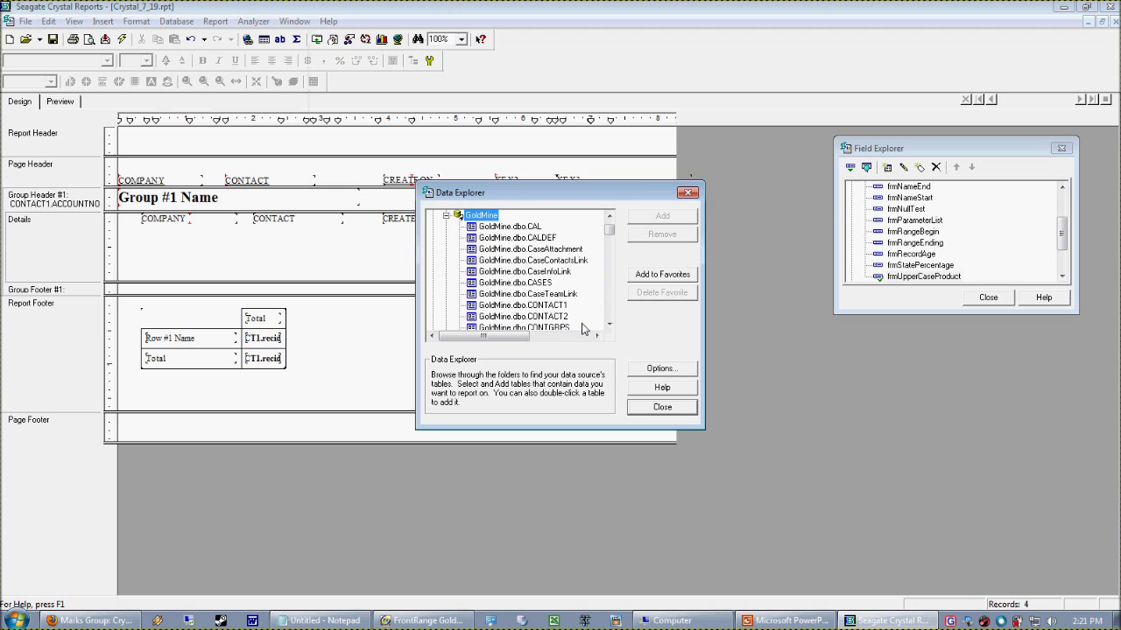
{"action": "double_click", "coordinate": [562, 306]}
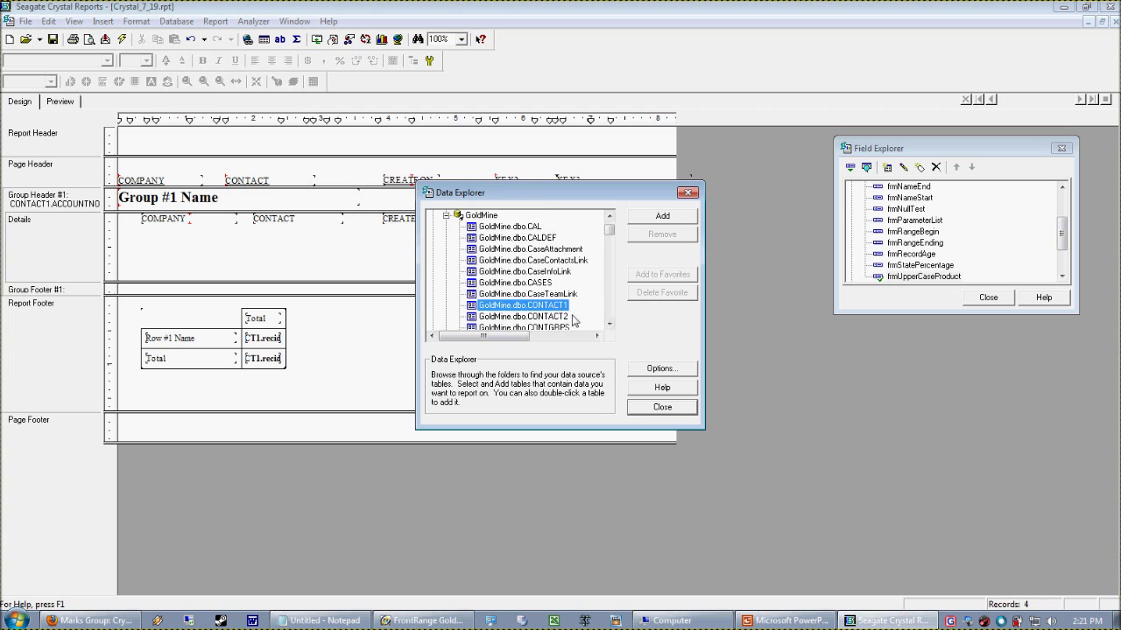
Add the CONTHIST table once and accept its link to CONTACT1
{"action": "scroll", "coordinate": [610, 313], "scroll_direction": "down", "scroll_amount": 5}
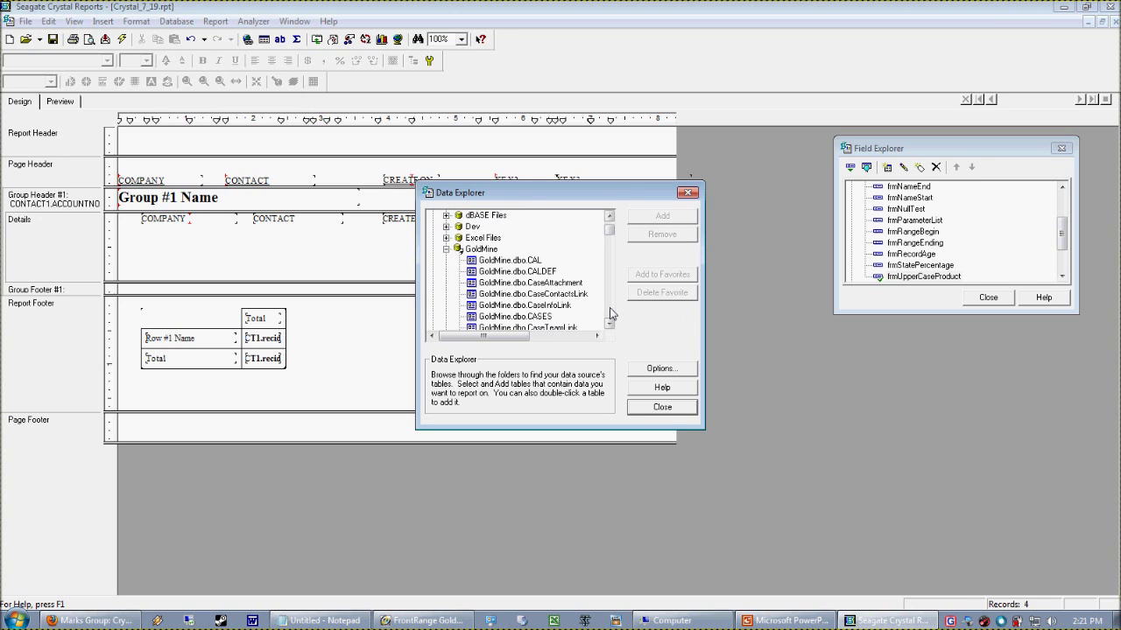
{"action": "left_click", "coordinate": [527, 273]}
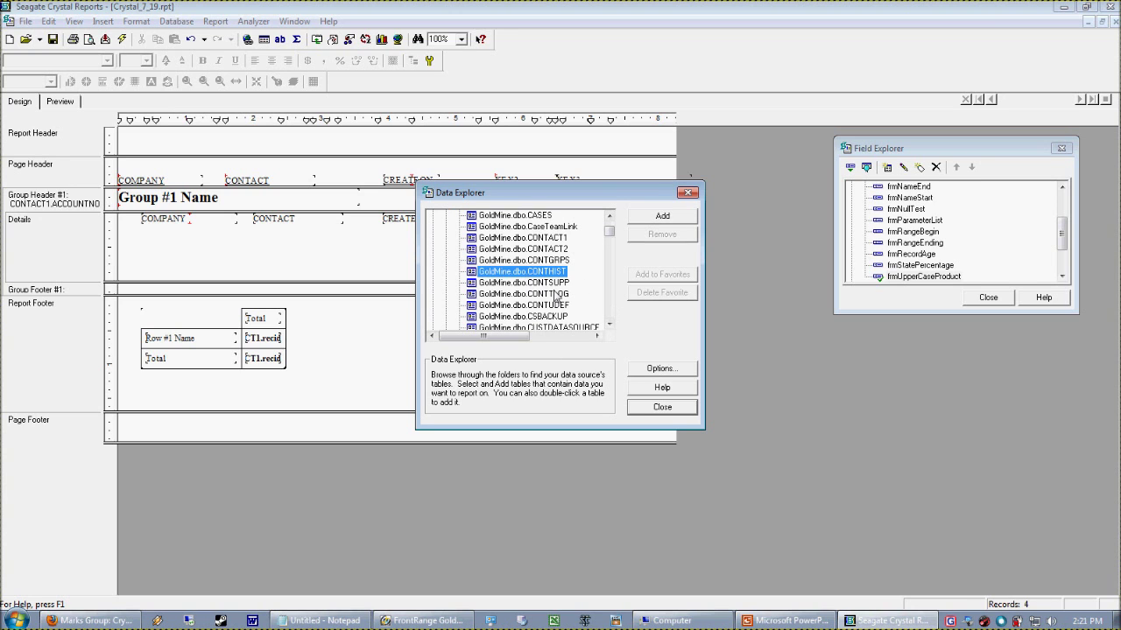
{"action": "left_click", "coordinate": [667, 220]}
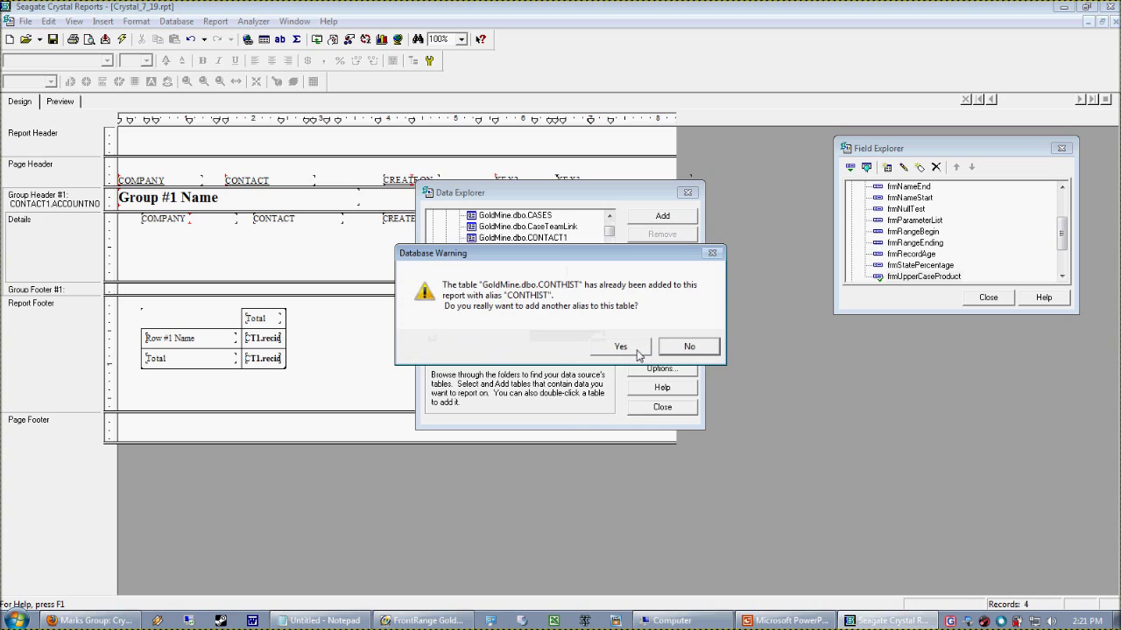
{"action": "left_click", "coordinate": [701, 350]}
{"action": "left_click", "coordinate": [656, 408]}
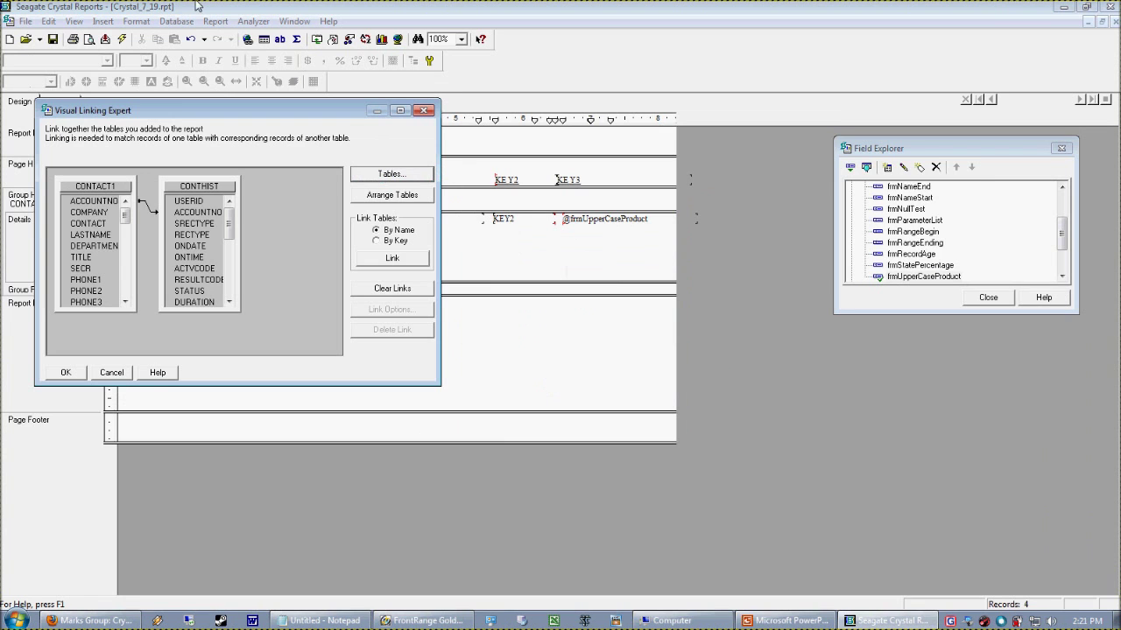
{"action": "left_click", "coordinate": [70, 372]}
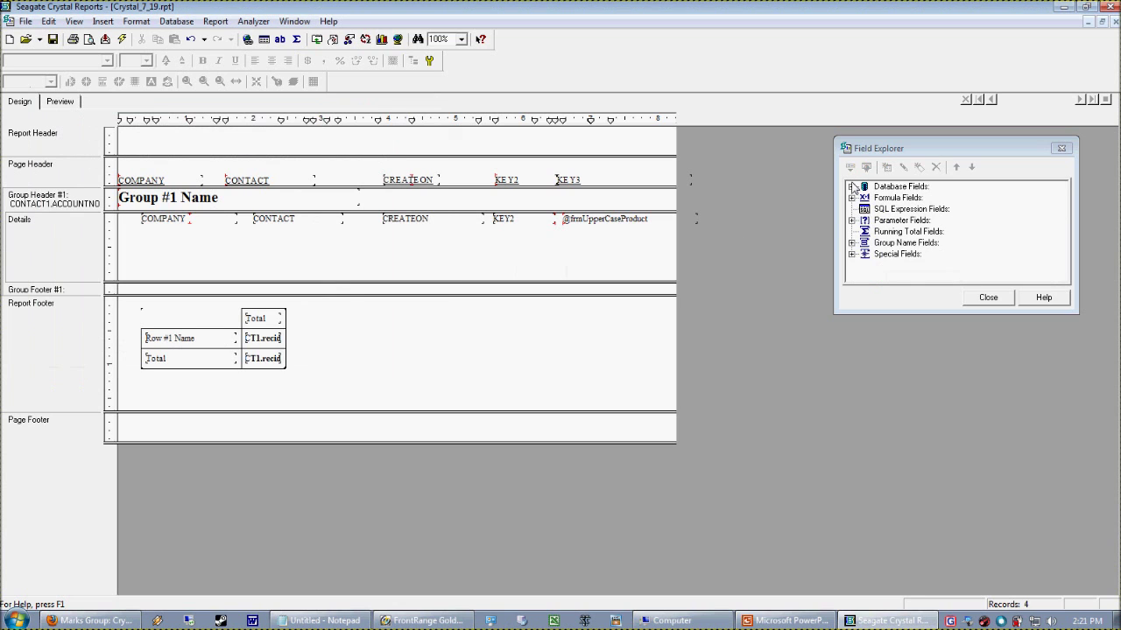
{"action": "left_click", "coordinate": [851, 187]}
Drag CONTHIST NOTES into Details, enlarge Details and the group header, then preview
{"action": "left_click", "coordinate": [864, 208]}
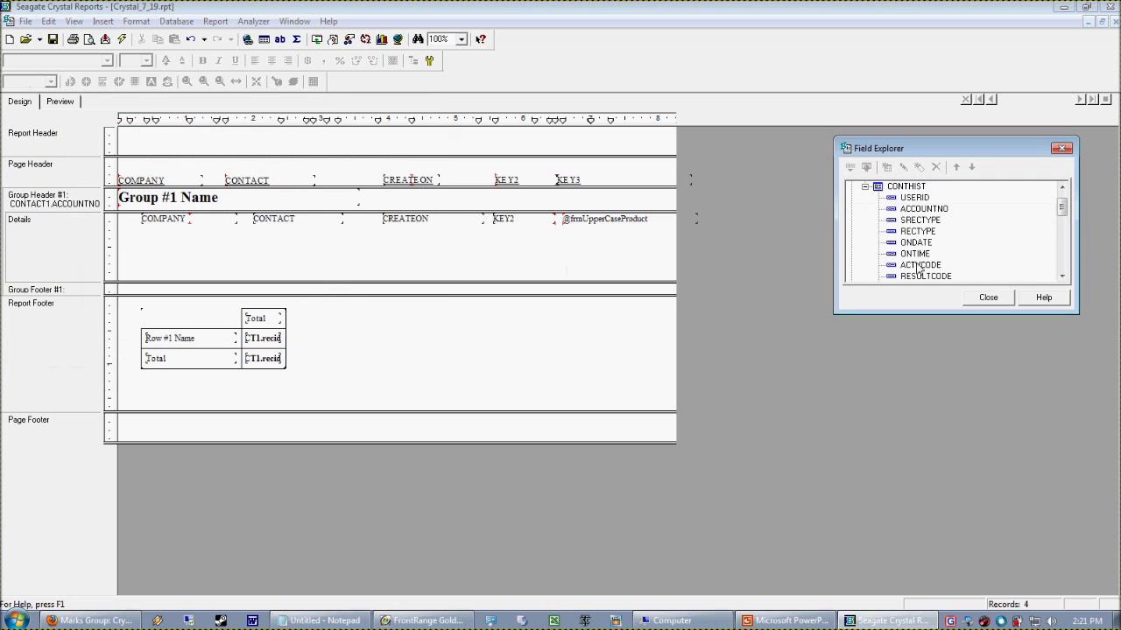
{"action": "left_click", "coordinate": [1062, 275]}
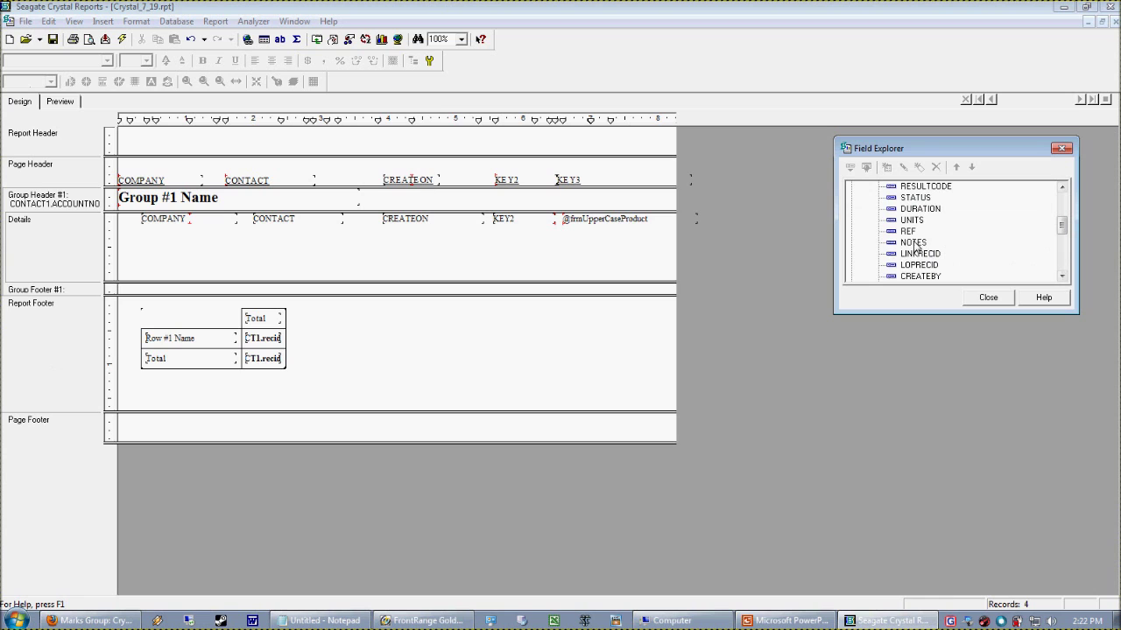
{"action": "left_click_drag", "start_coordinate": [913, 243], "coordinate": [201, 233]}
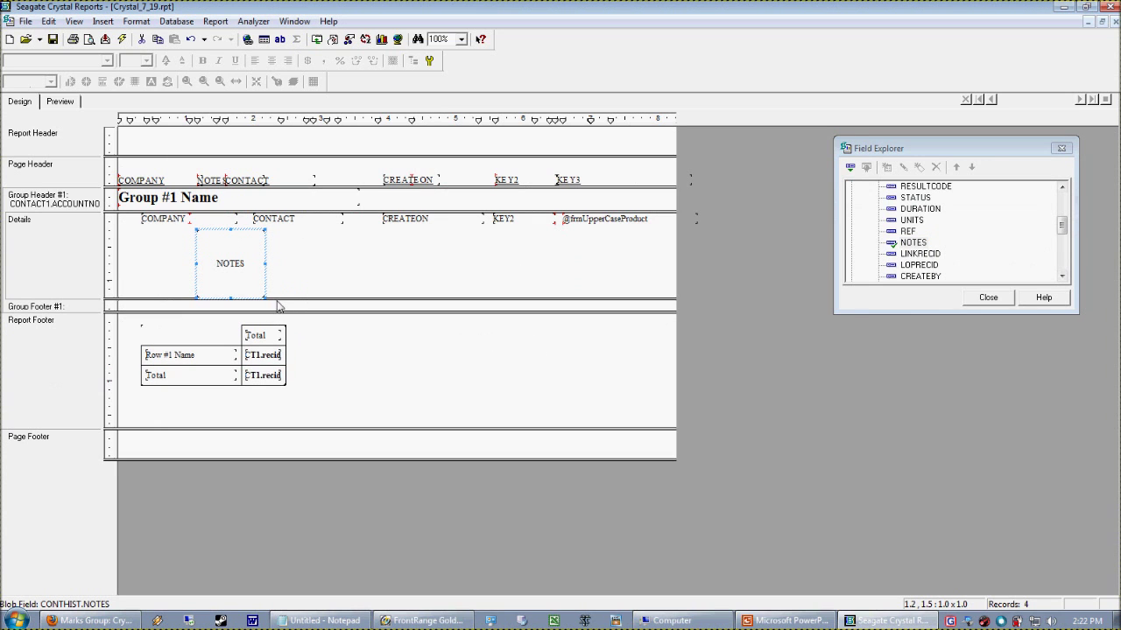
{"action": "left_click_drag", "start_coordinate": [282, 310], "coordinate": [282, 348]}
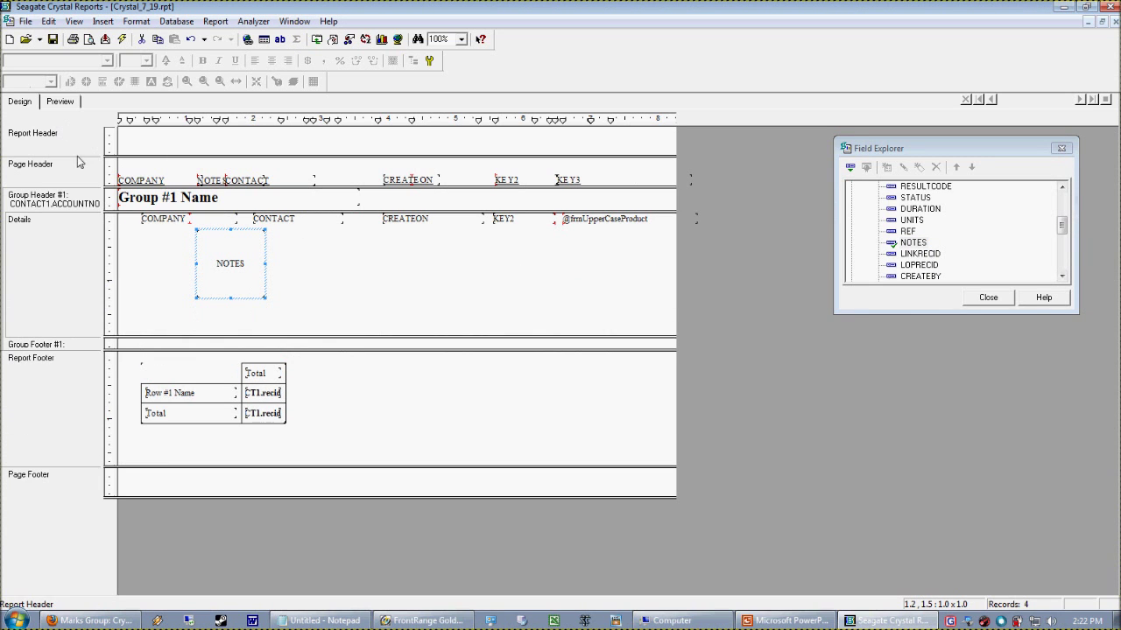
{"action": "left_click", "coordinate": [184, 230]}
{"action": "left_click_drag", "start_coordinate": [144, 213], "coordinate": [145, 228]}
{"action": "left_click", "coordinate": [249, 279]}
{"action": "left_click", "coordinate": [63, 102]}
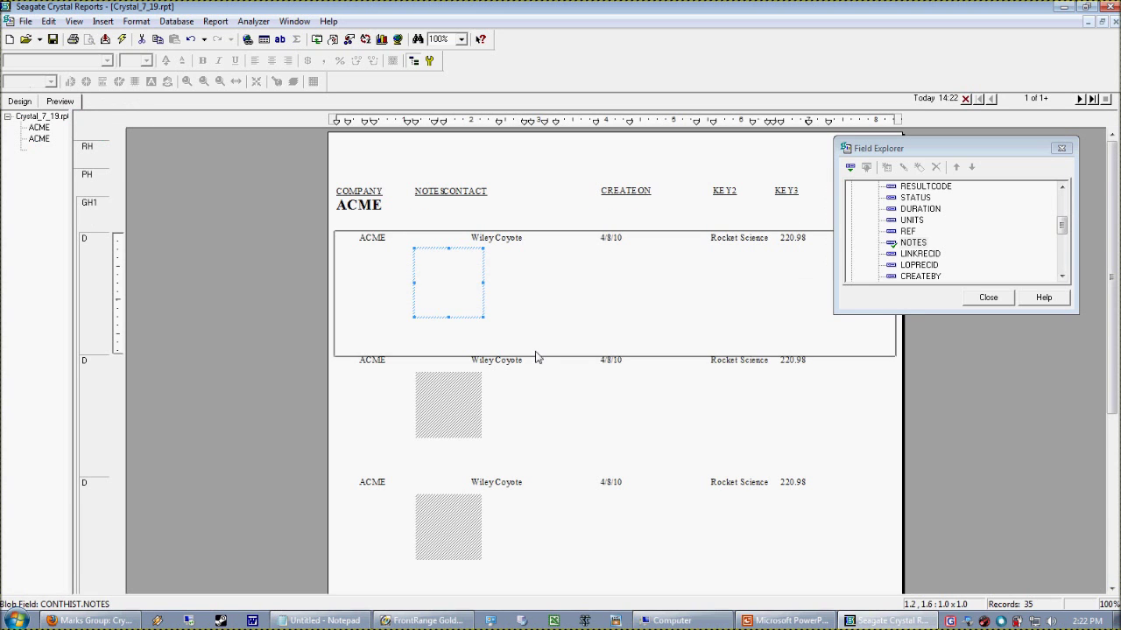
Widen the NOTES field across the row and page through the preview
{"action": "left_click_drag", "start_coordinate": [492, 293], "coordinate": [775, 296]}
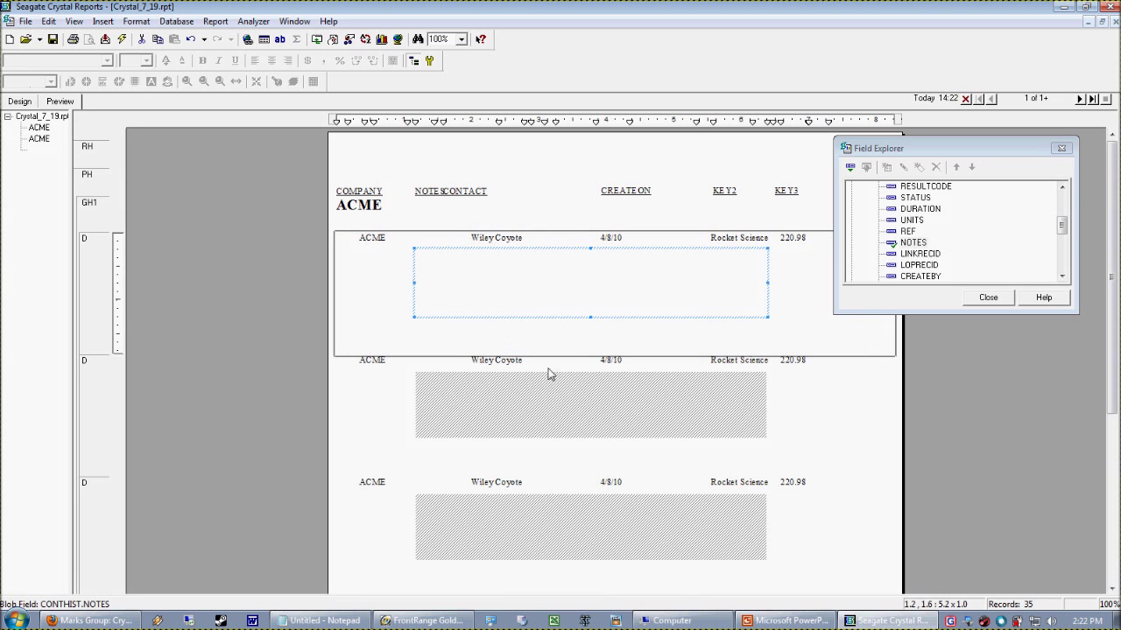
{"action": "left_click", "coordinate": [1112, 519]}
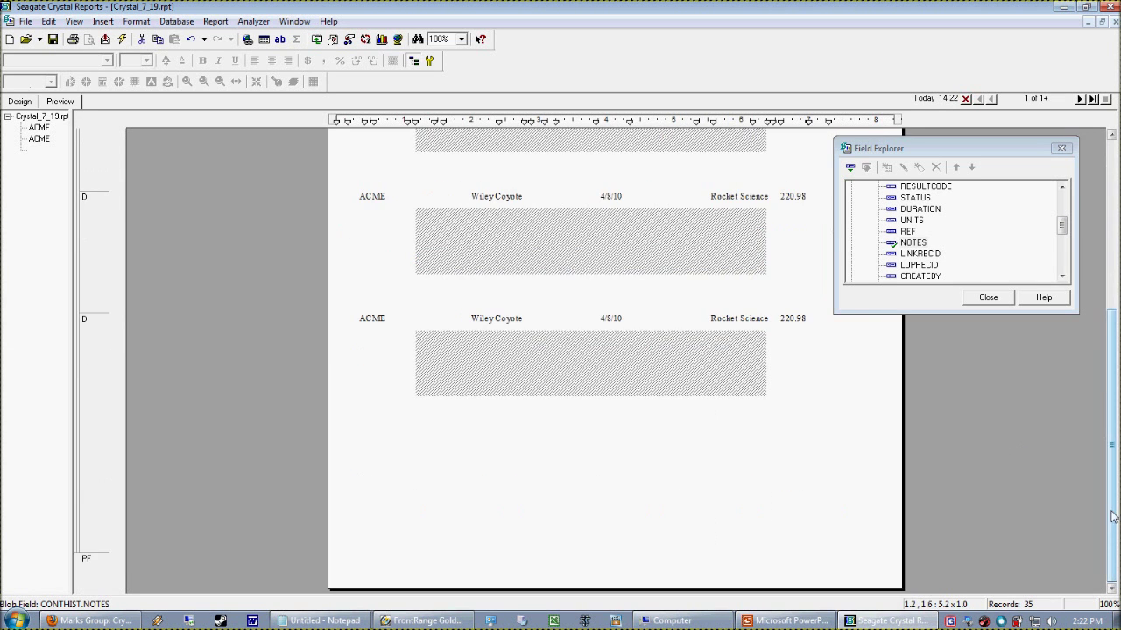
{"action": "left_click", "coordinate": [1079, 98]}
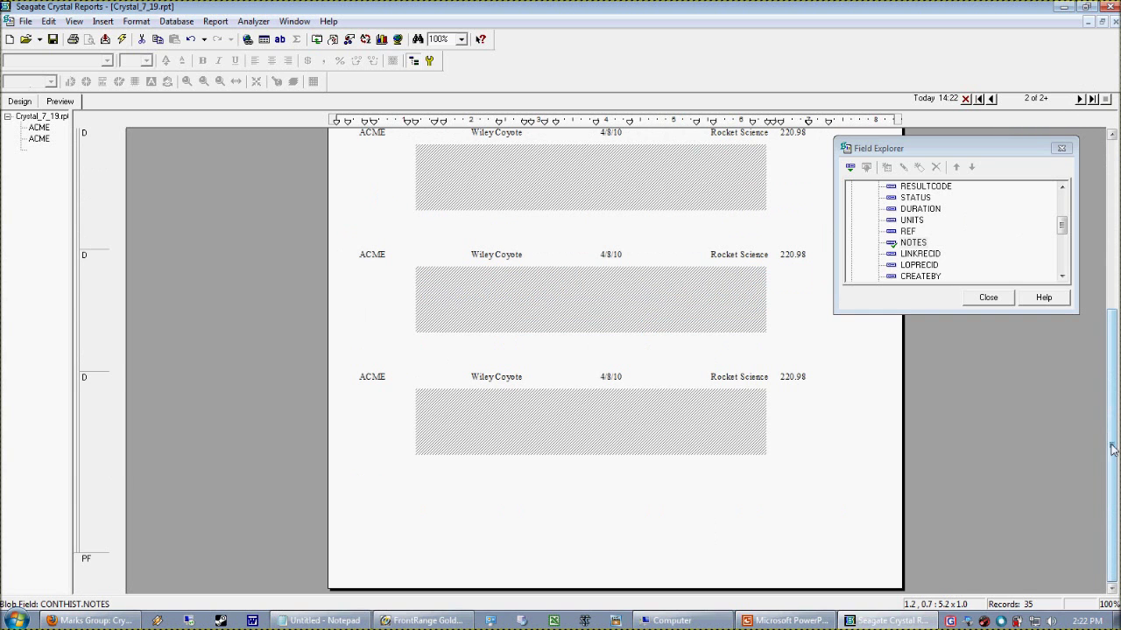
{"action": "left_click", "coordinate": [1079, 98]}
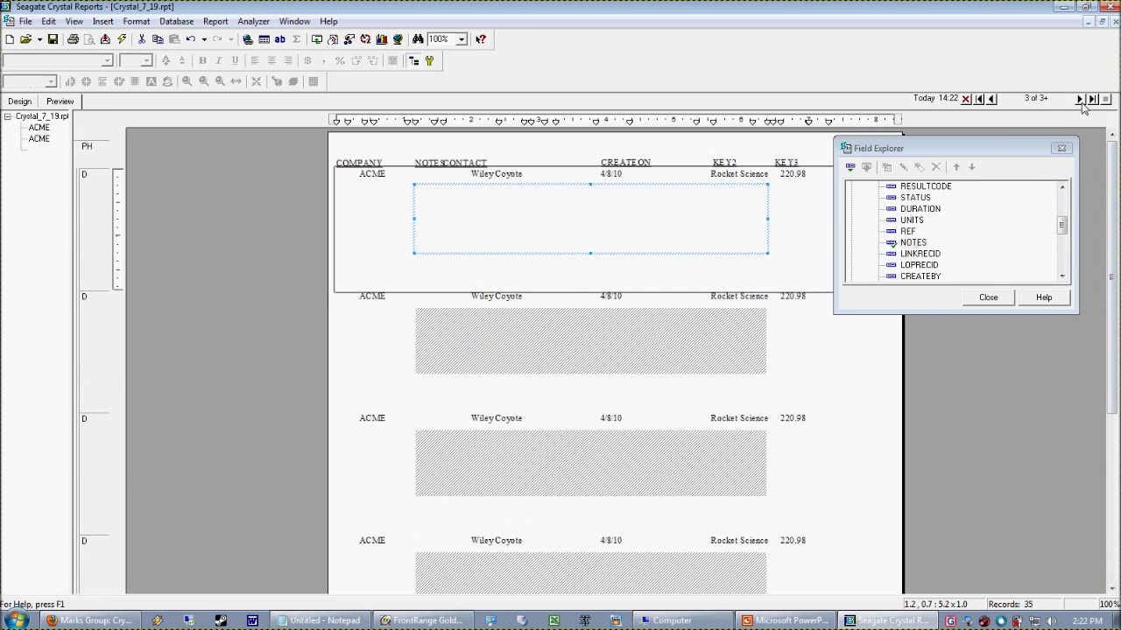
{"action": "left_click", "coordinate": [1080, 98]}
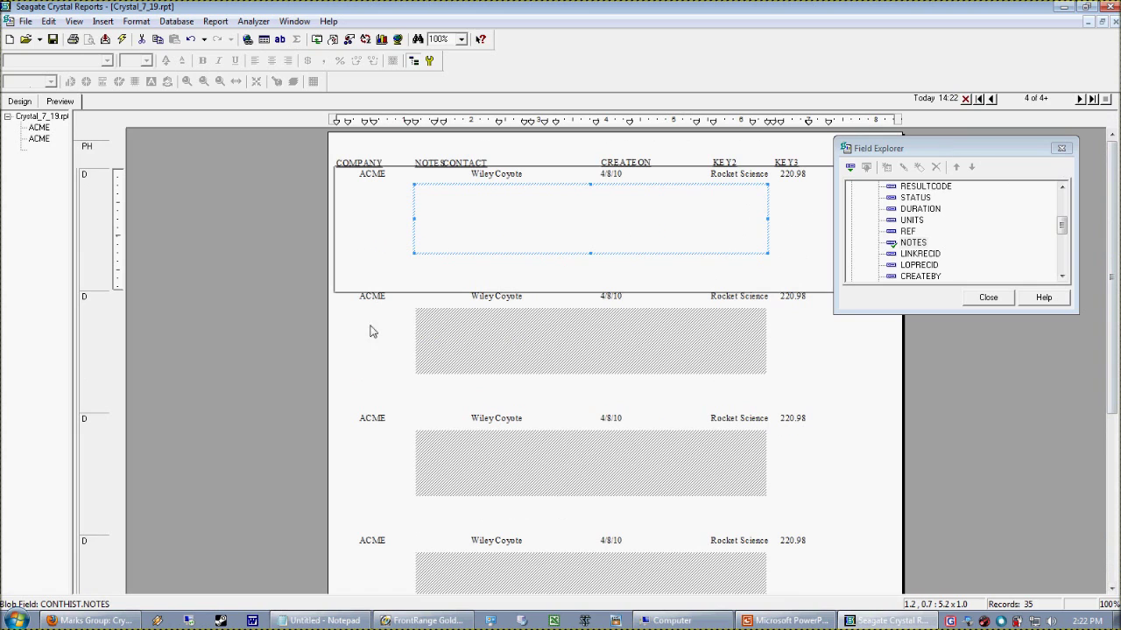
{"action": "left_click", "coordinate": [994, 101]}
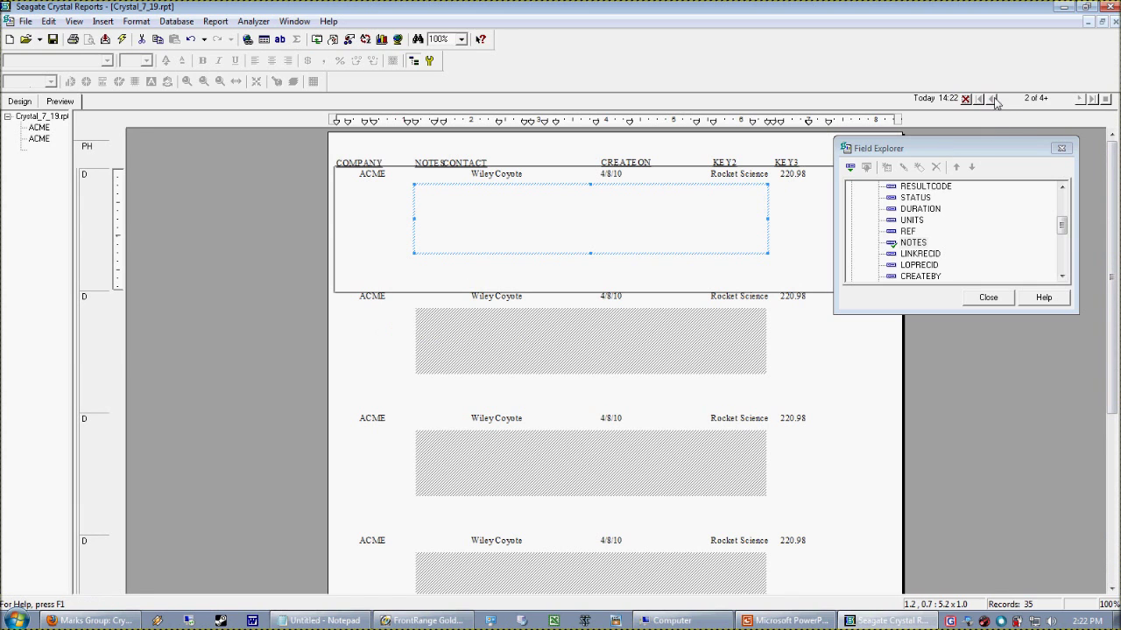
{"action": "left_click", "coordinate": [994, 100]}
{"action": "left_click", "coordinate": [994, 100]}
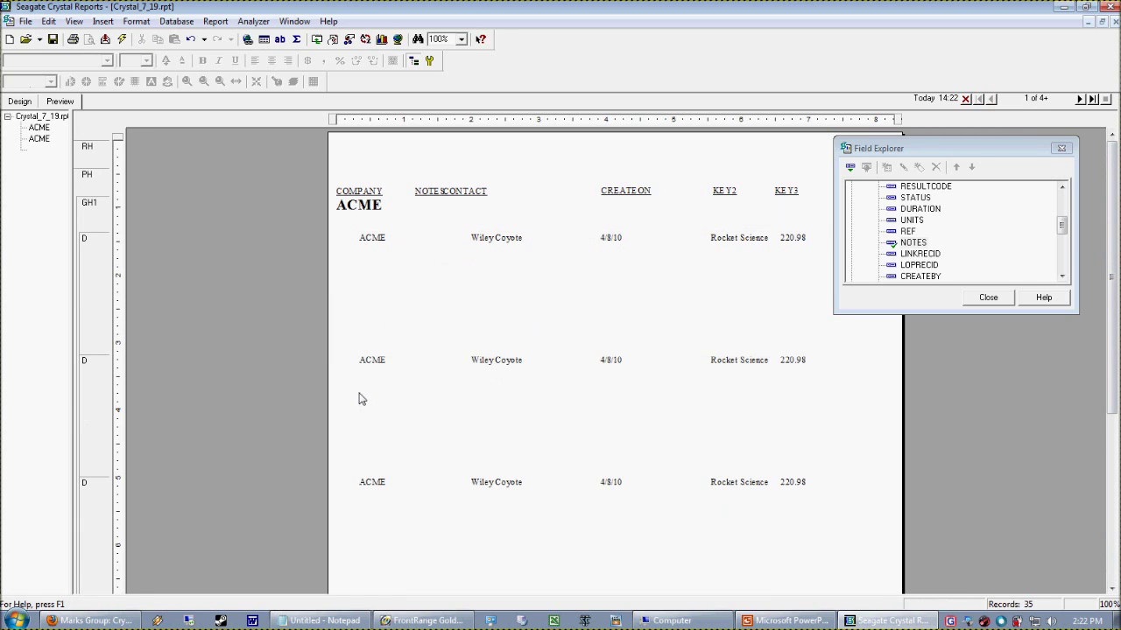
{"action": "left_click", "coordinate": [469, 315]}
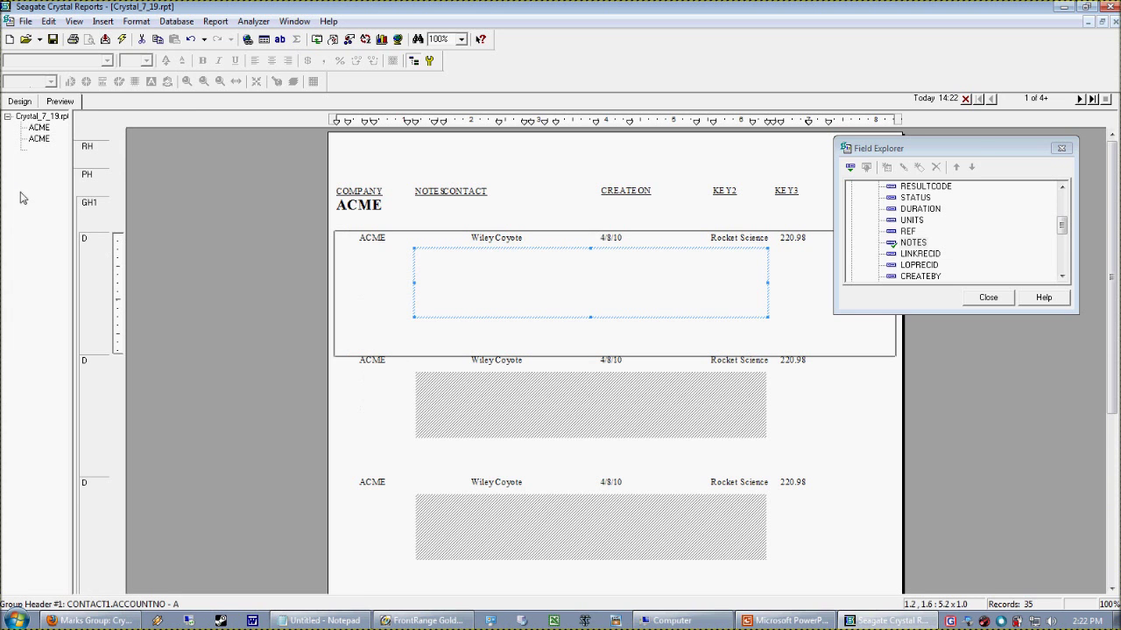
{"action": "left_click", "coordinate": [11, 105]}
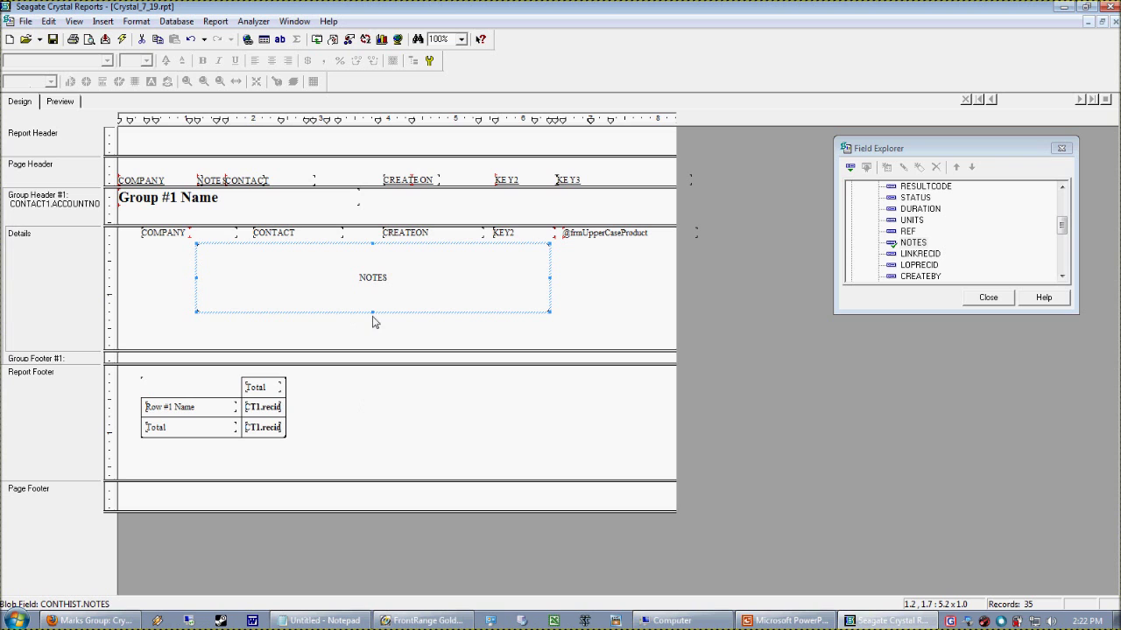
Make the NOTES field taller, check the records' notes in preview, then return to Design
{"action": "left_click_drag", "start_coordinate": [383, 321], "coordinate": [380, 332]}
{"action": "key", "text": "F5"}
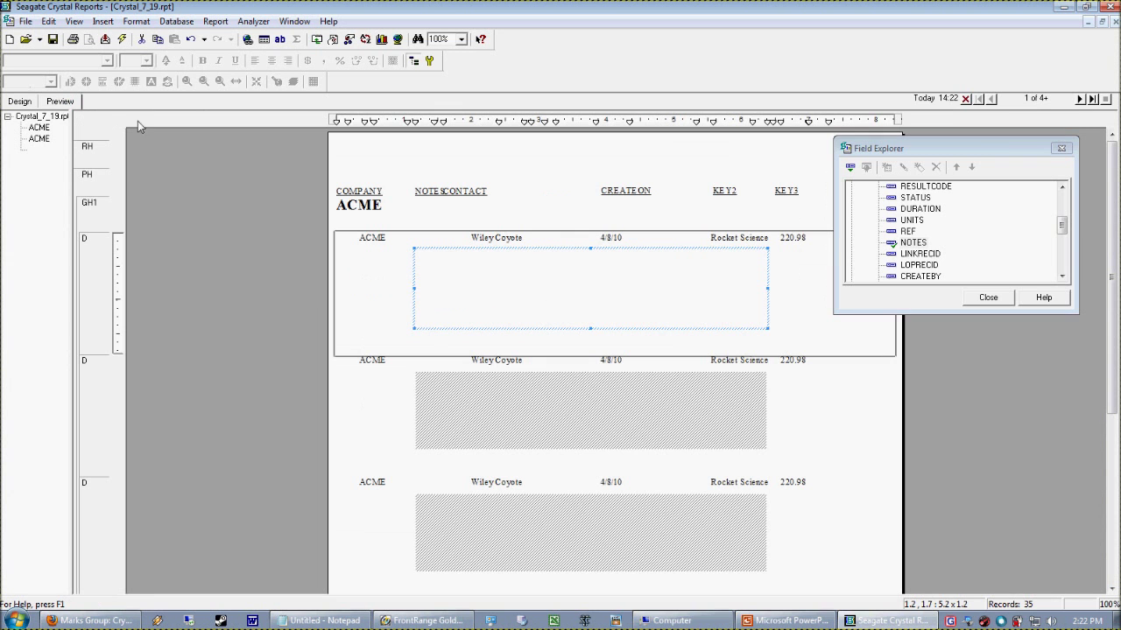
{"action": "left_click", "coordinate": [508, 428]}
{"action": "left_click", "coordinate": [452, 543]}
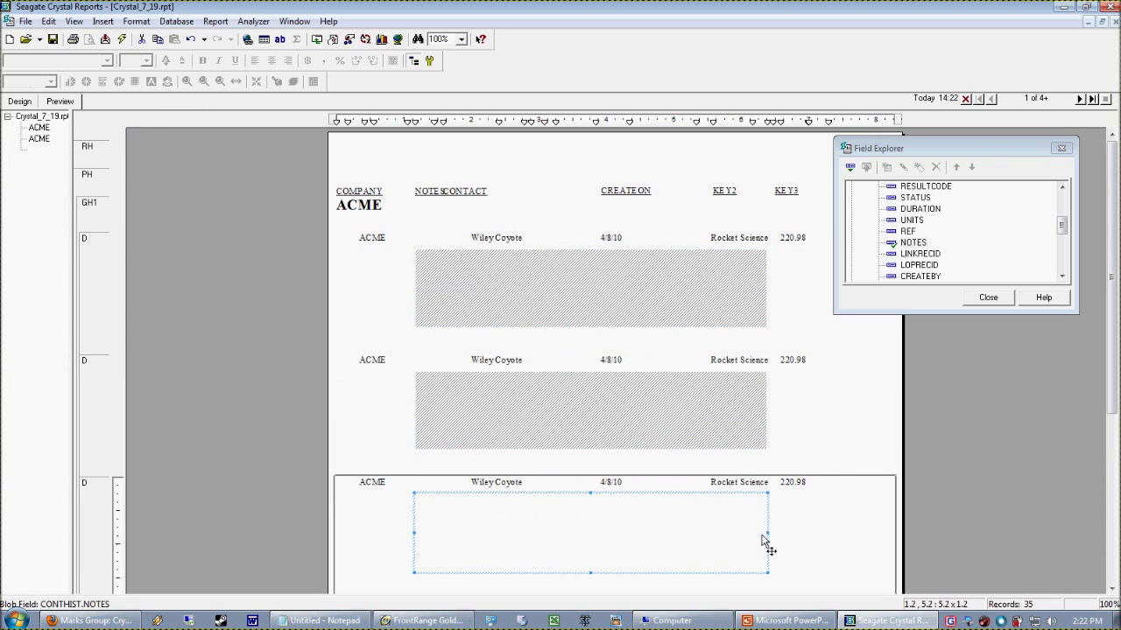
{"action": "left_click_drag", "start_coordinate": [763, 535], "coordinate": [514, 545]}
{"action": "left_click", "coordinate": [519, 423]}
{"action": "left_click", "coordinate": [526, 289]}
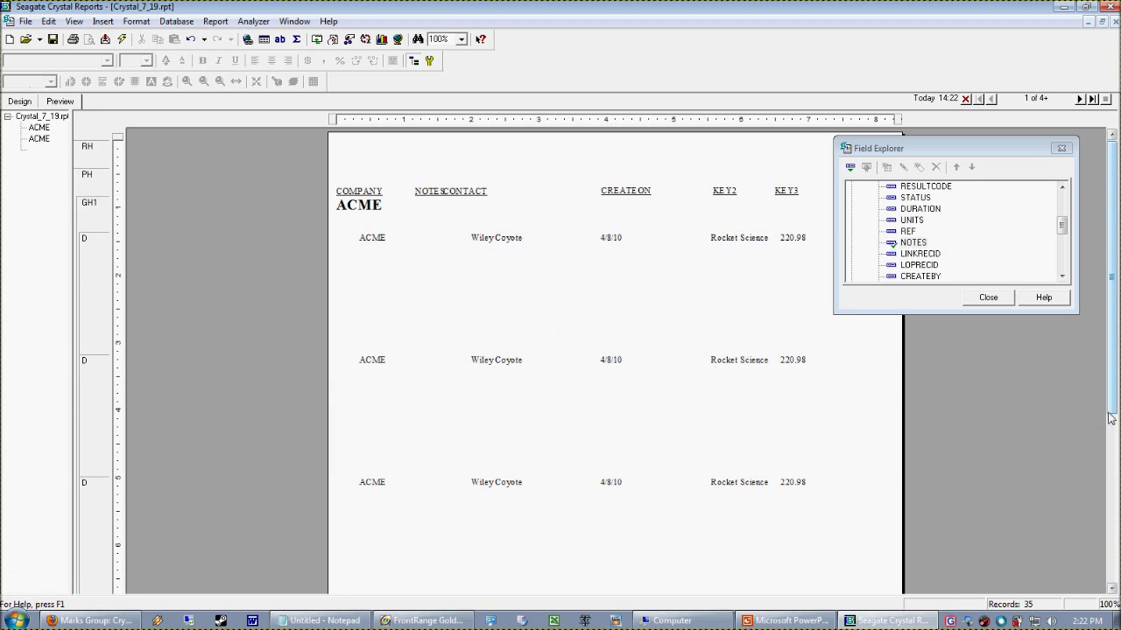
{"action": "left_click_drag", "start_coordinate": [1103, 420], "coordinate": [968, 364]}
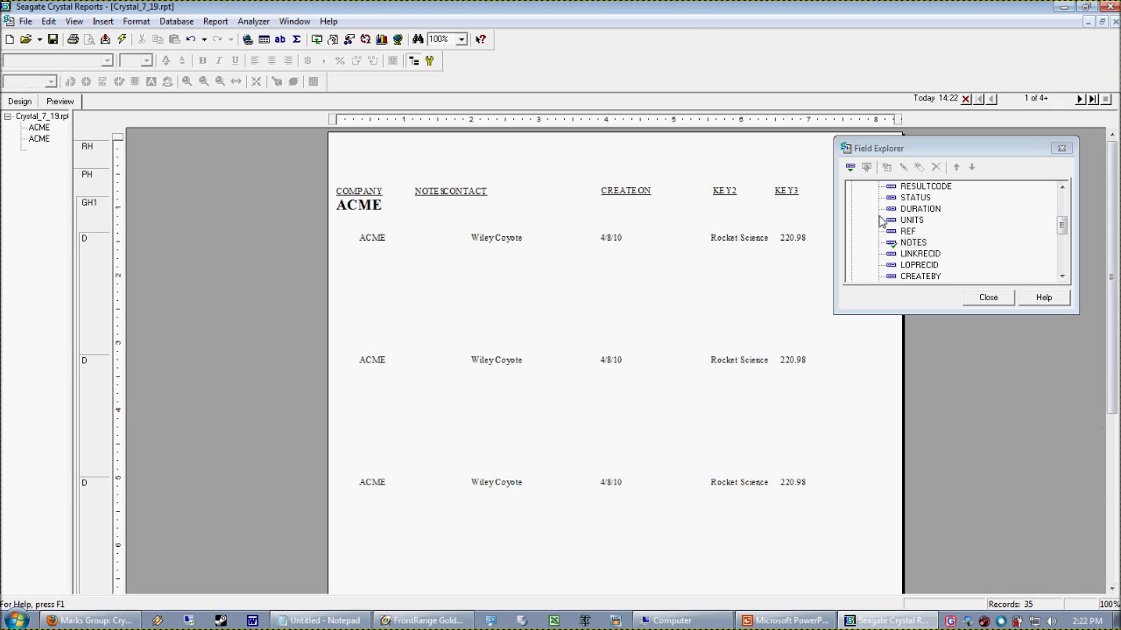
{"action": "left_click", "coordinate": [12, 104]}
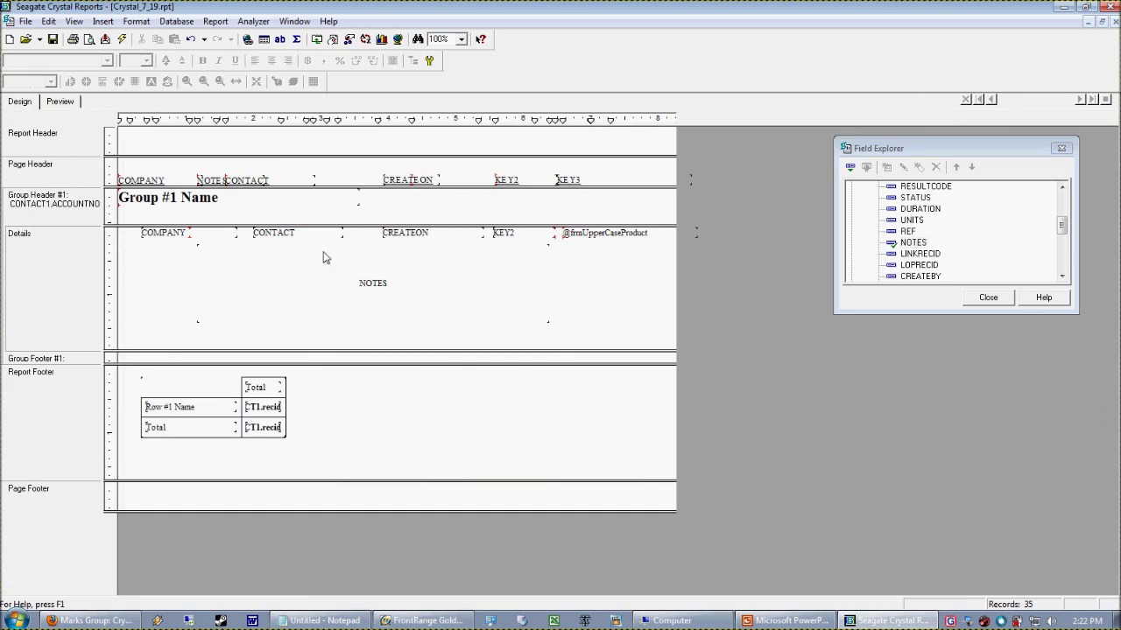
Delete the NOTES field from Details and open the Format Editor for CONTACT
{"action": "left_click", "coordinate": [309, 287]}
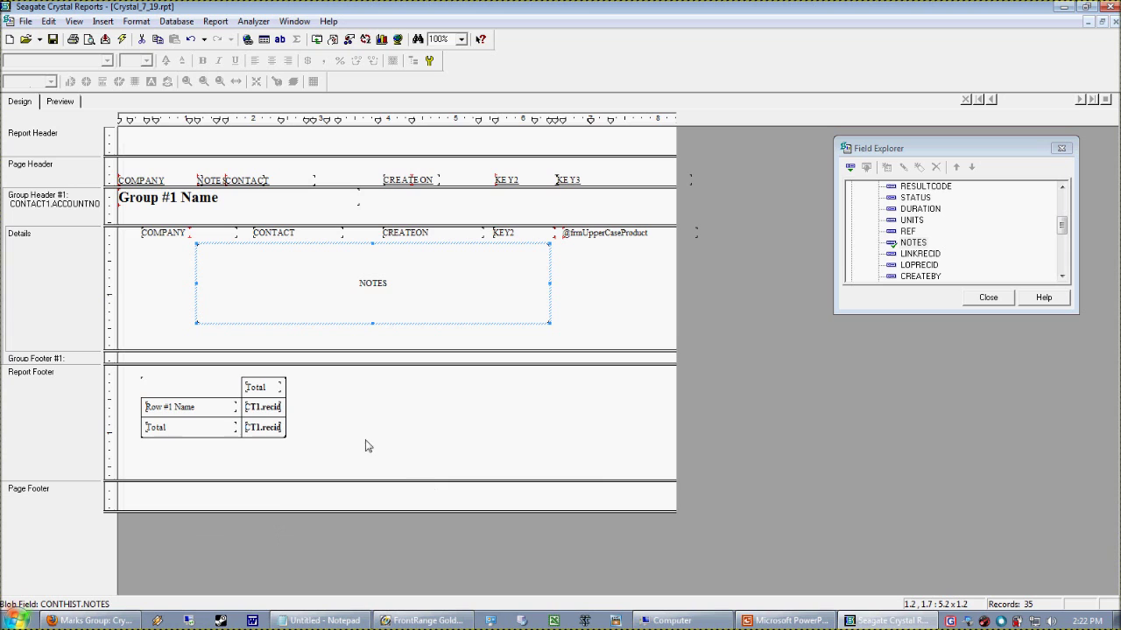
{"action": "right_click", "coordinate": [345, 312]}
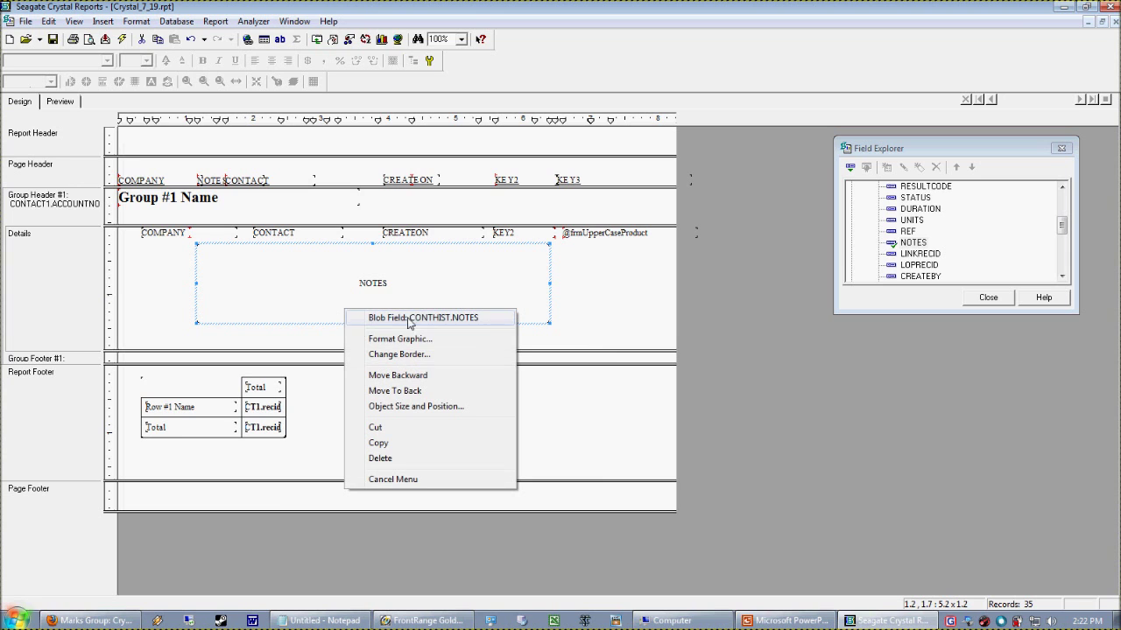
{"action": "right_click", "coordinate": [211, 277]}
{"action": "left_click", "coordinate": [674, 311]}
{"action": "left_click", "coordinate": [462, 278]}
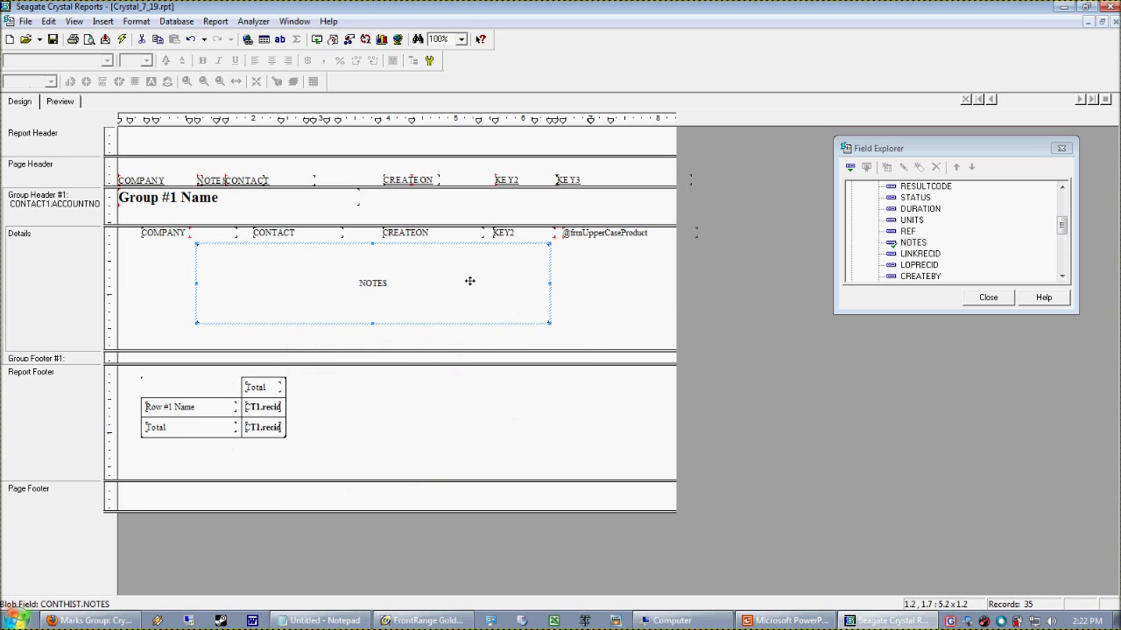
{"action": "key", "text": "Delete"}
{"action": "right_click", "coordinate": [289, 234]}
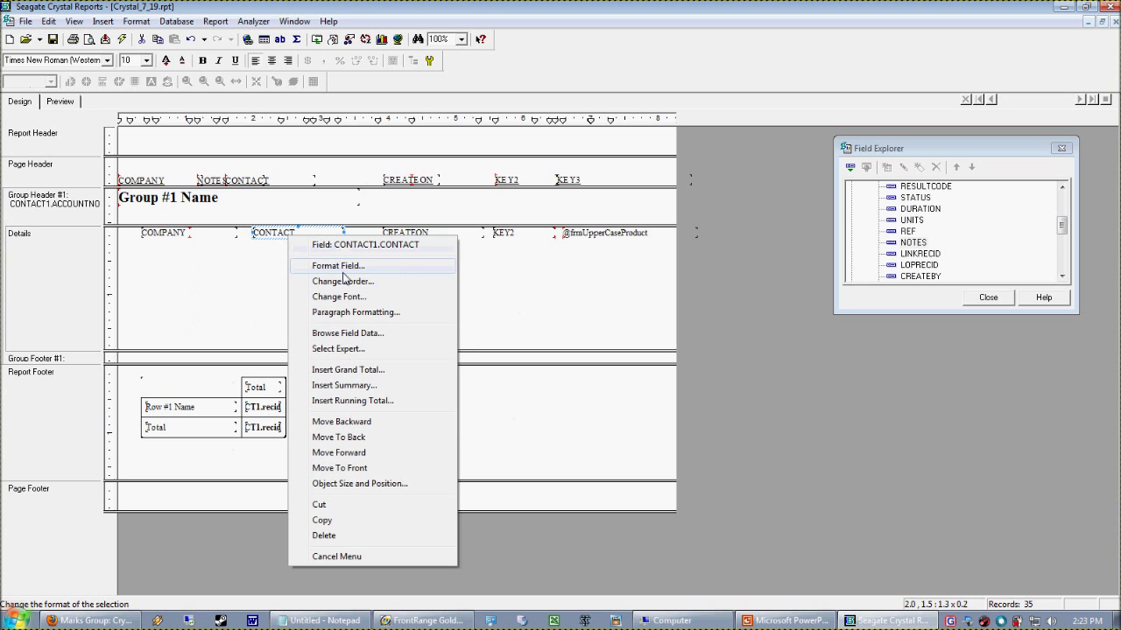
{"action": "left_click", "coordinate": [344, 267]}
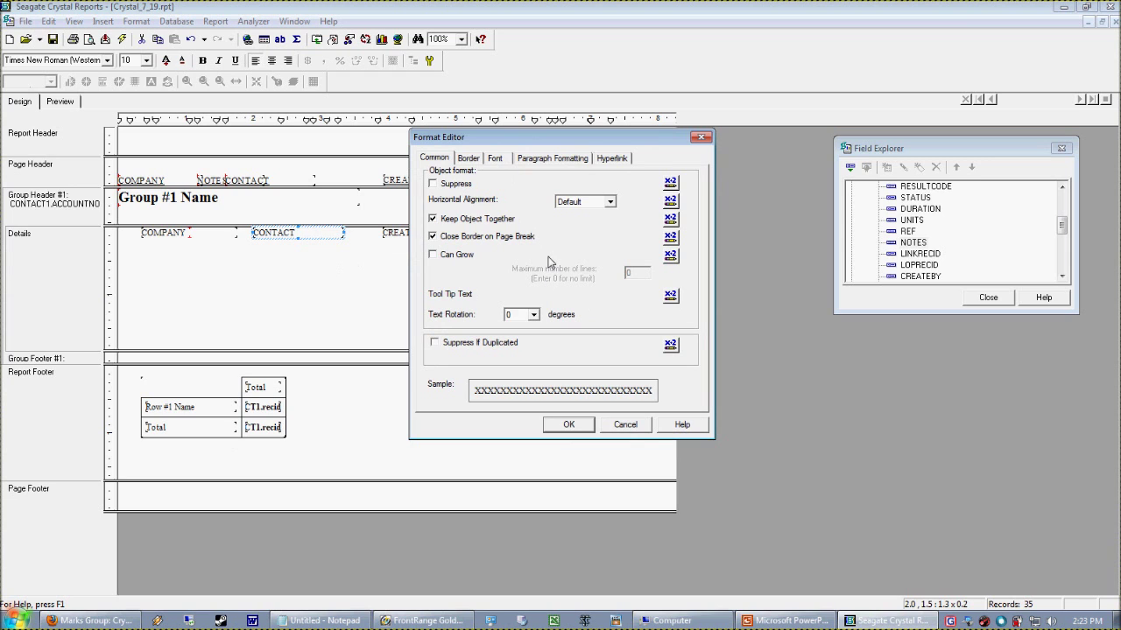
Turn on Can Grow for the CONTACT field and apply it
{"action": "left_click", "coordinate": [625, 425]}
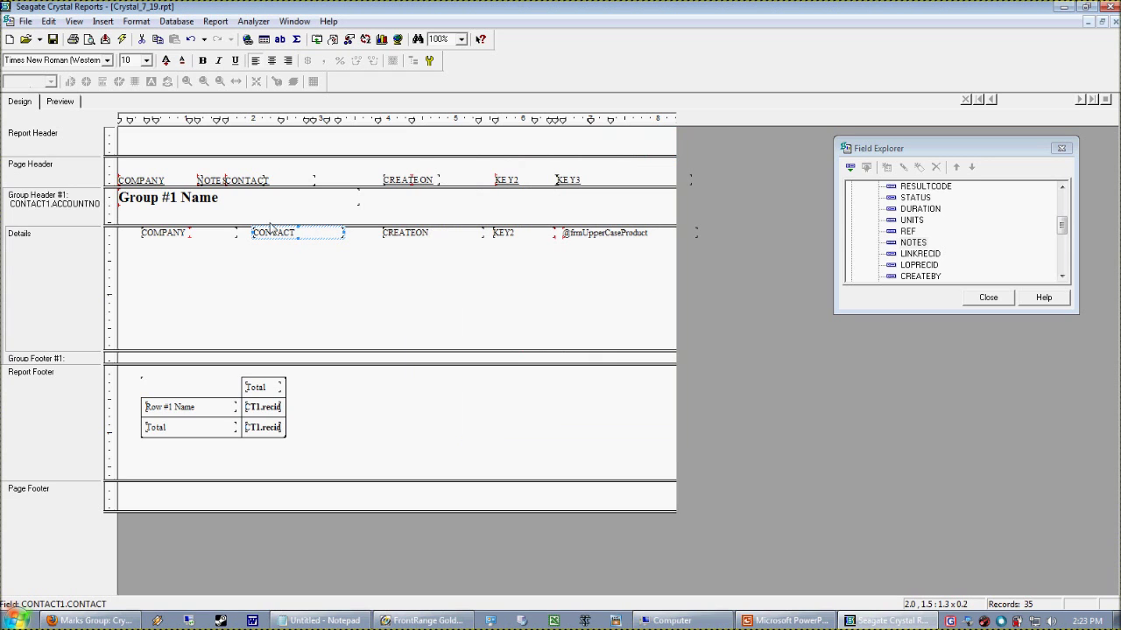
{"action": "right_click", "coordinate": [285, 244]}
{"action": "left_click", "coordinate": [324, 263]}
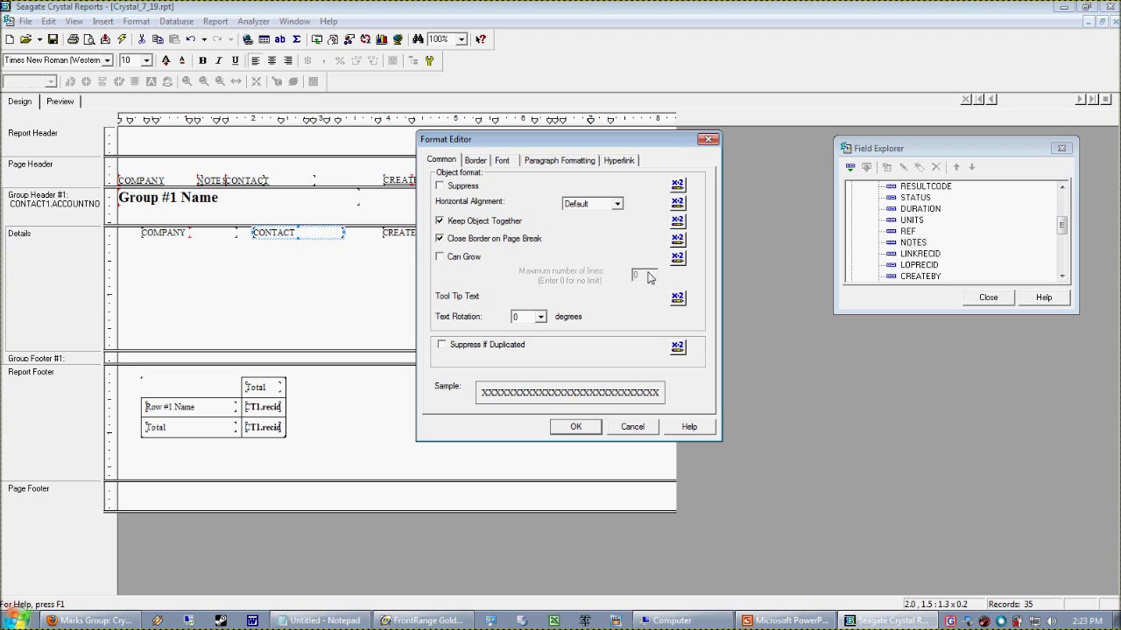
{"action": "left_click", "coordinate": [453, 259]}
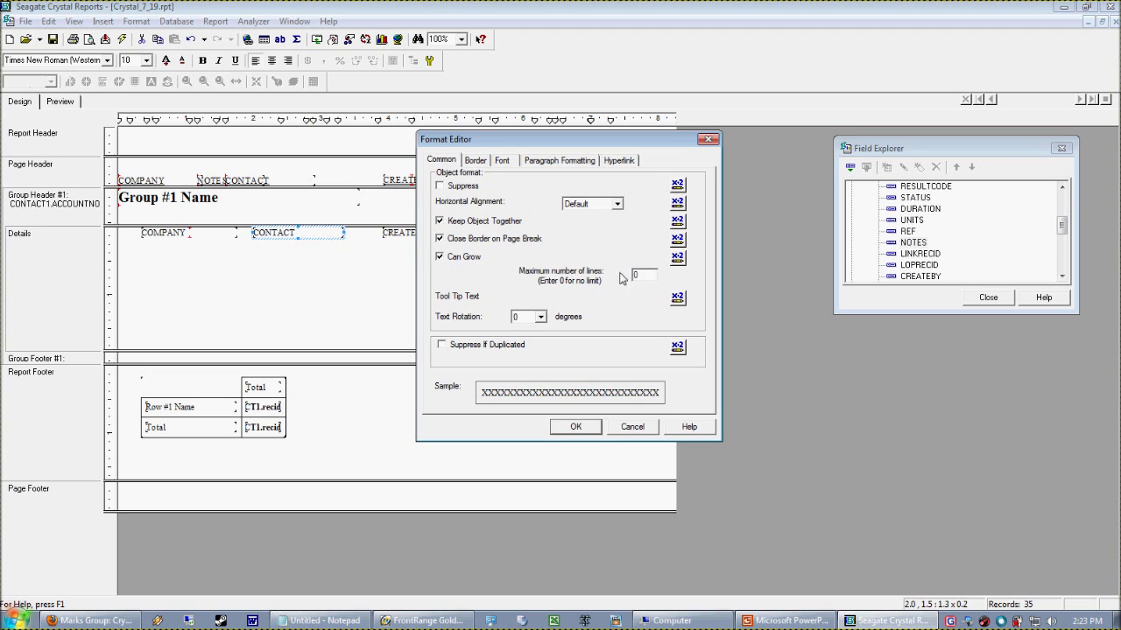
{"action": "left_click", "coordinate": [450, 261]}
{"action": "left_click", "coordinate": [452, 259]}
{"action": "left_click", "coordinate": [444, 263]}
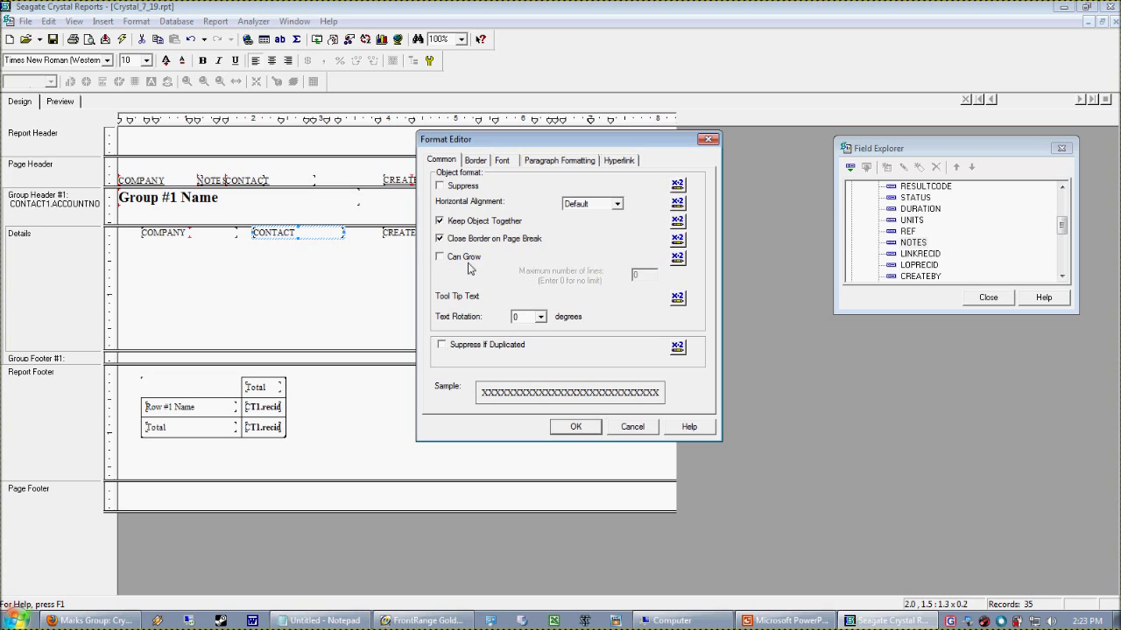
{"action": "left_click", "coordinate": [467, 261]}
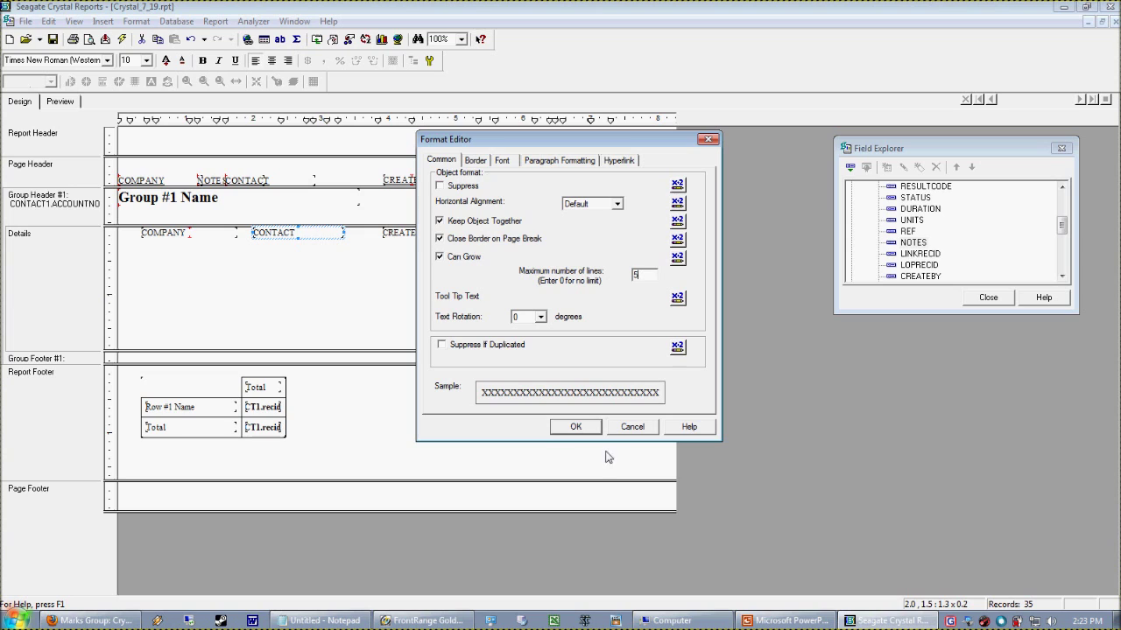
{"action": "left_click", "coordinate": [586, 427]}
Select the Details objects, then drop NOTES into Details again and delete it
{"action": "left_click", "coordinate": [188, 200]}
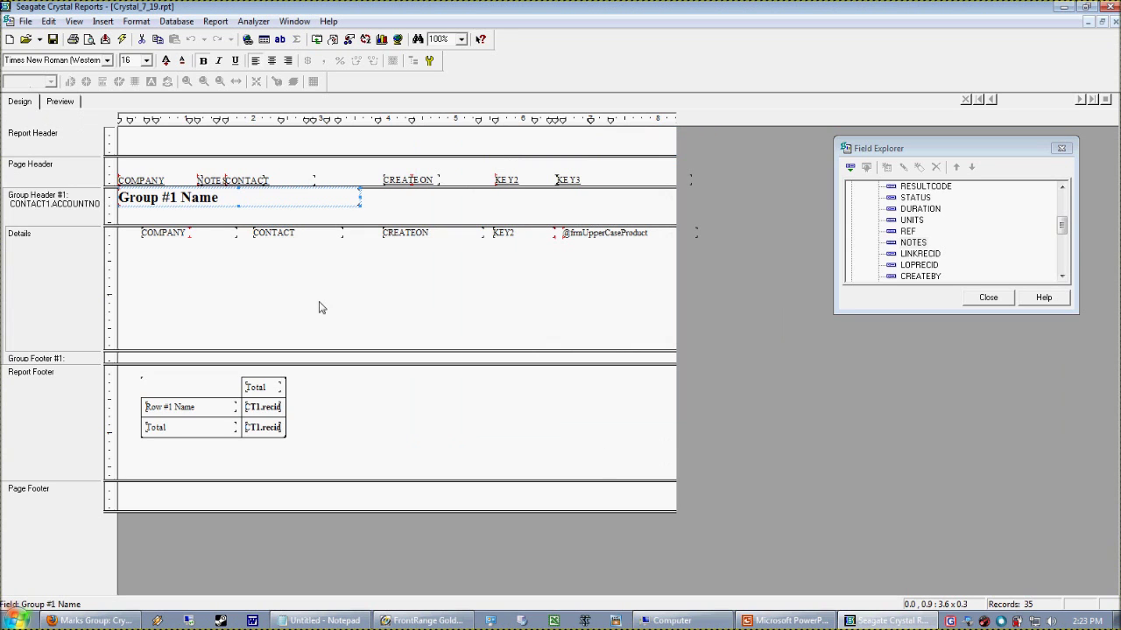
{"action": "left_click", "coordinate": [235, 298]}
{"action": "left_click_drag", "start_coordinate": [142, 249], "coordinate": [670, 349]}
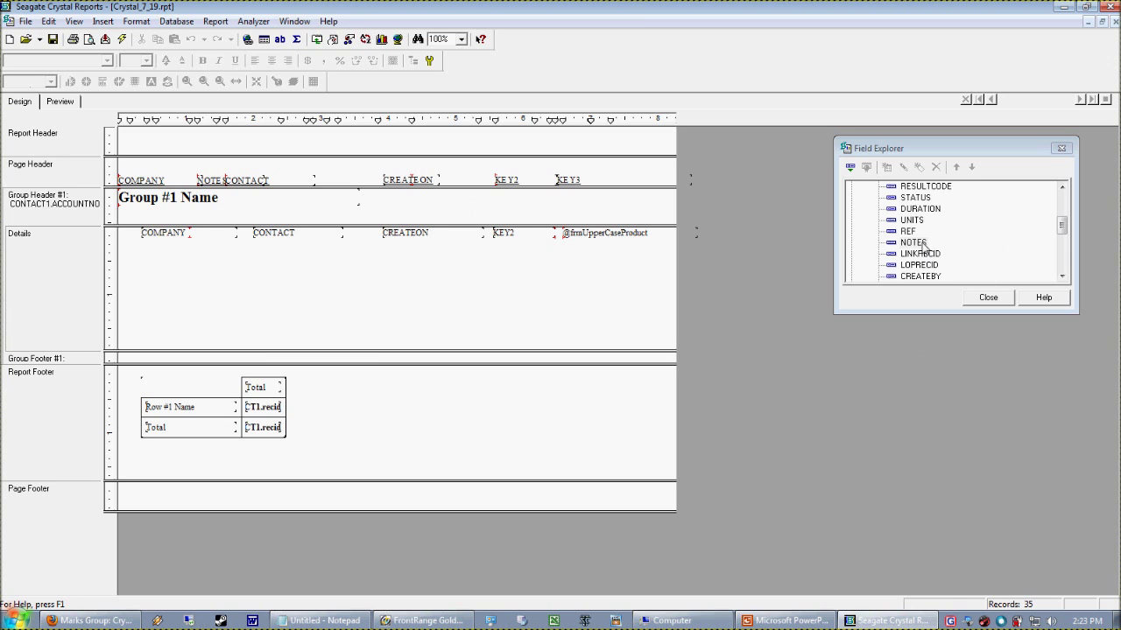
{"action": "left_click_drag", "start_coordinate": [913, 243], "coordinate": [237, 261]}
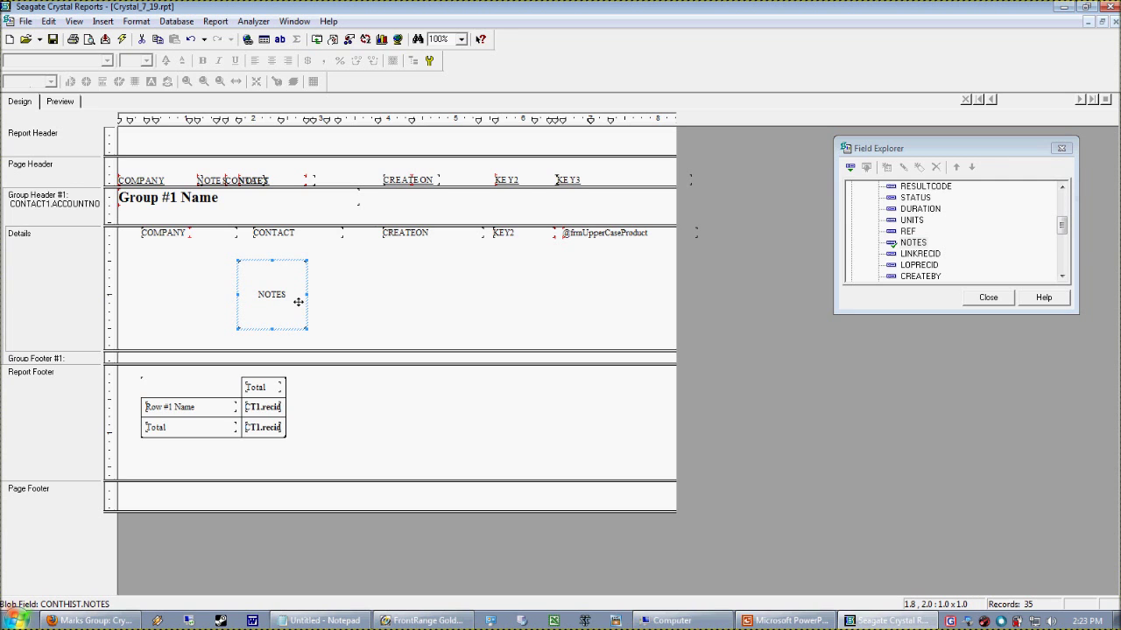
{"action": "key", "text": "Delete"}
Reopen CONTACT's Format Editor with Can Grow on and select the maximum lines value
{"action": "left_click", "coordinate": [340, 236]}
{"action": "right_click", "coordinate": [330, 231]}
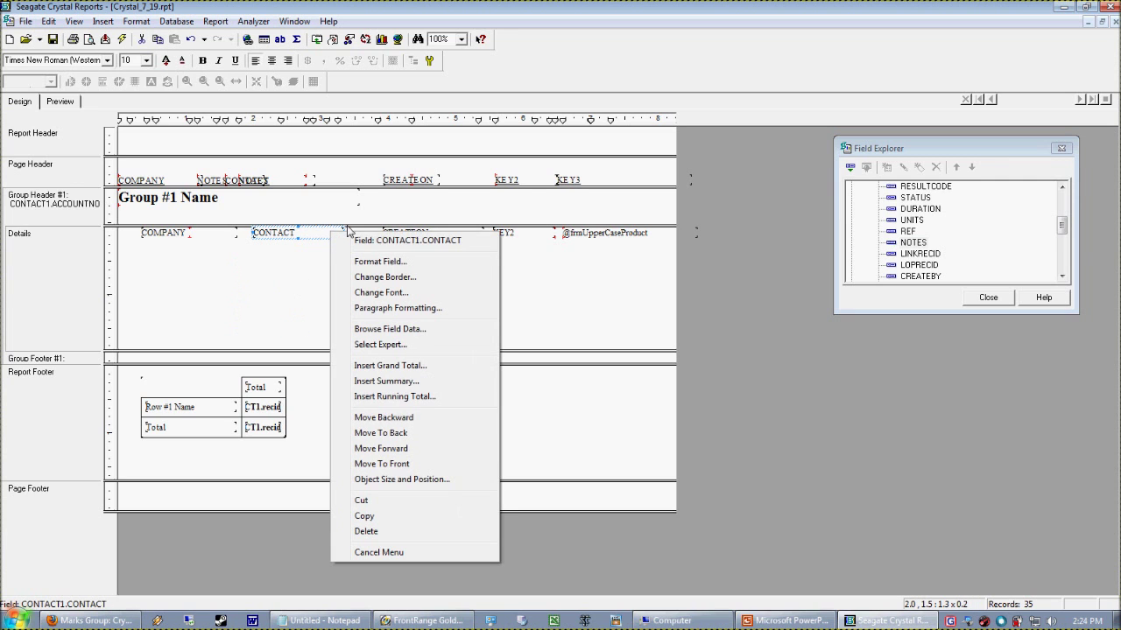
{"action": "left_click", "coordinate": [400, 263]}
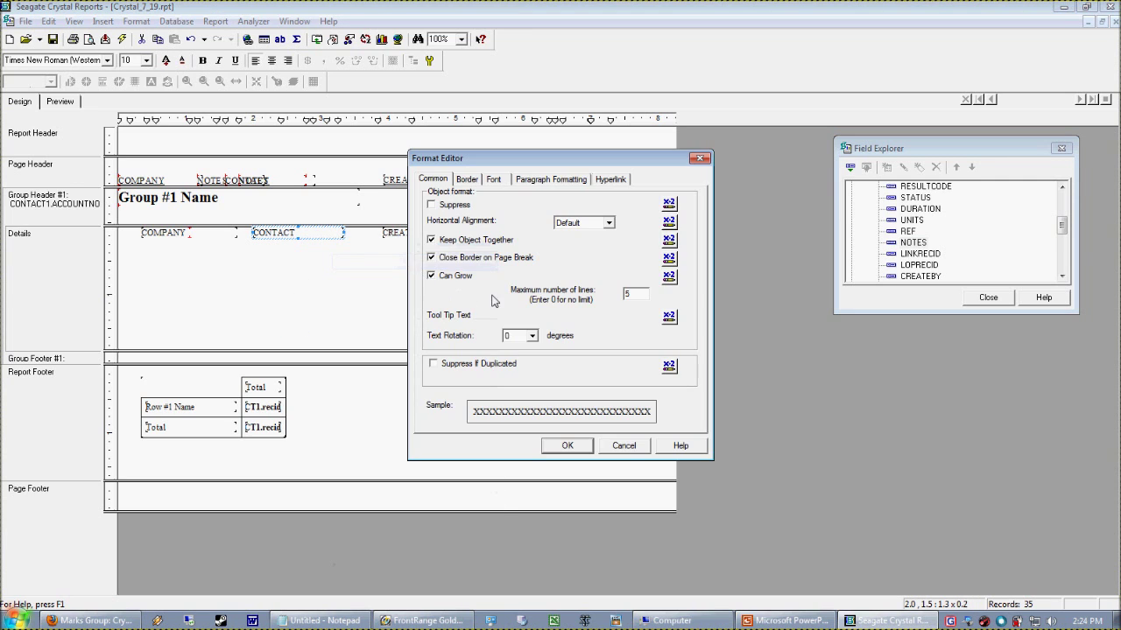
{"action": "left_click", "coordinate": [446, 280]}
{"action": "double_click", "coordinate": [642, 302]}
{"action": "left_click", "coordinate": [110, 616]}
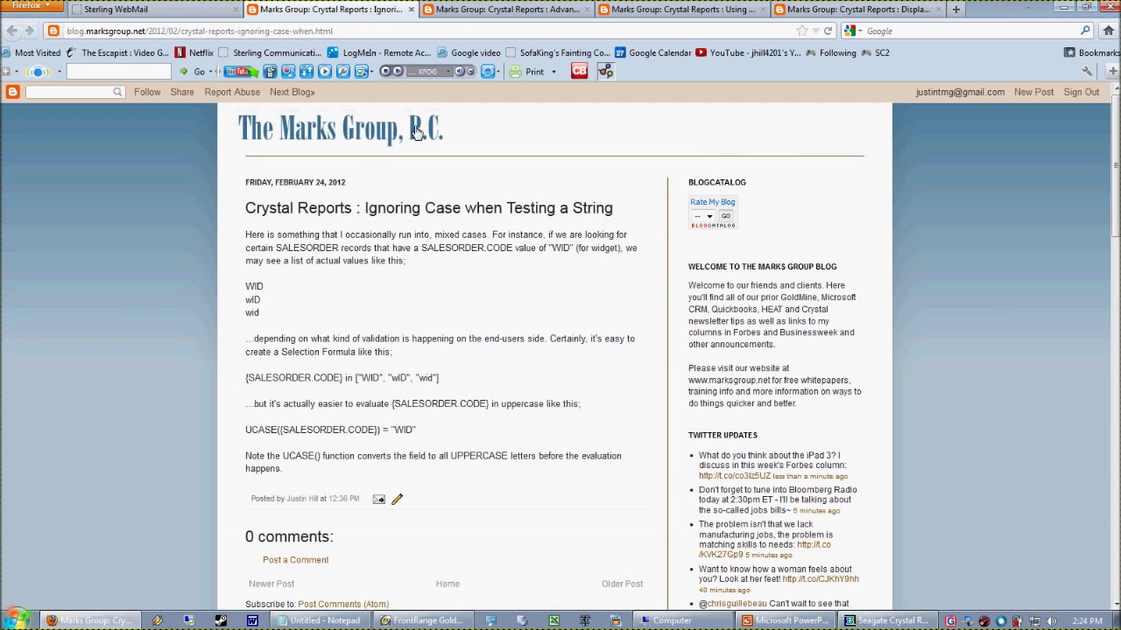
Expand the blog's 2009 archive, browsing the May and April 2009 post lists
{"action": "scroll", "coordinate": [981, 510], "scroll_direction": "down", "scroll_amount": 15}
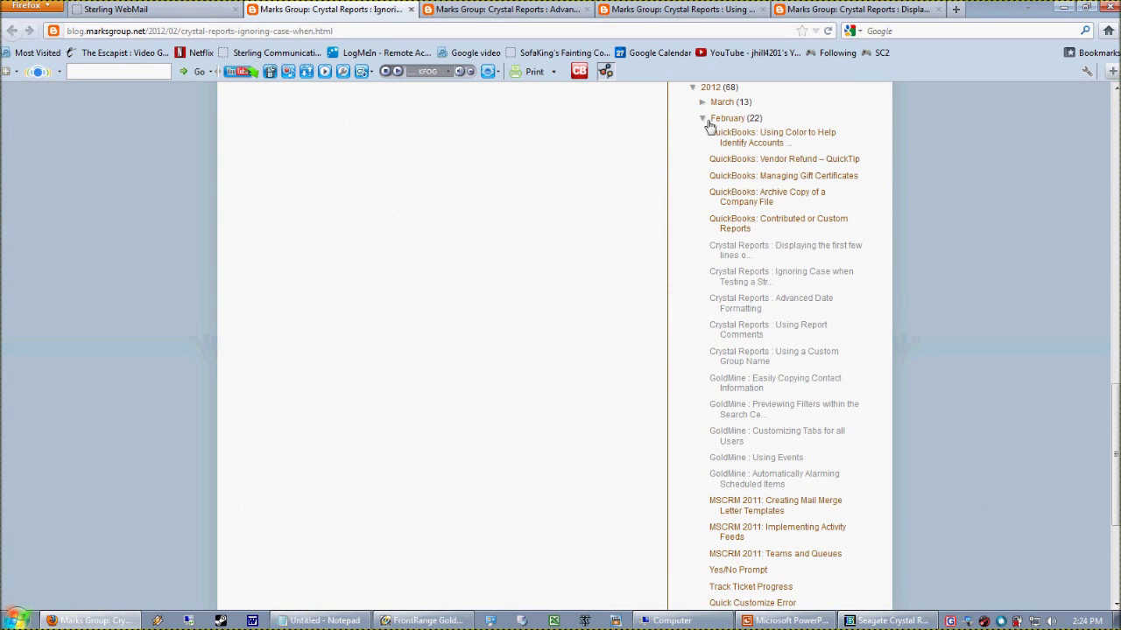
{"action": "left_click", "coordinate": [703, 118]}
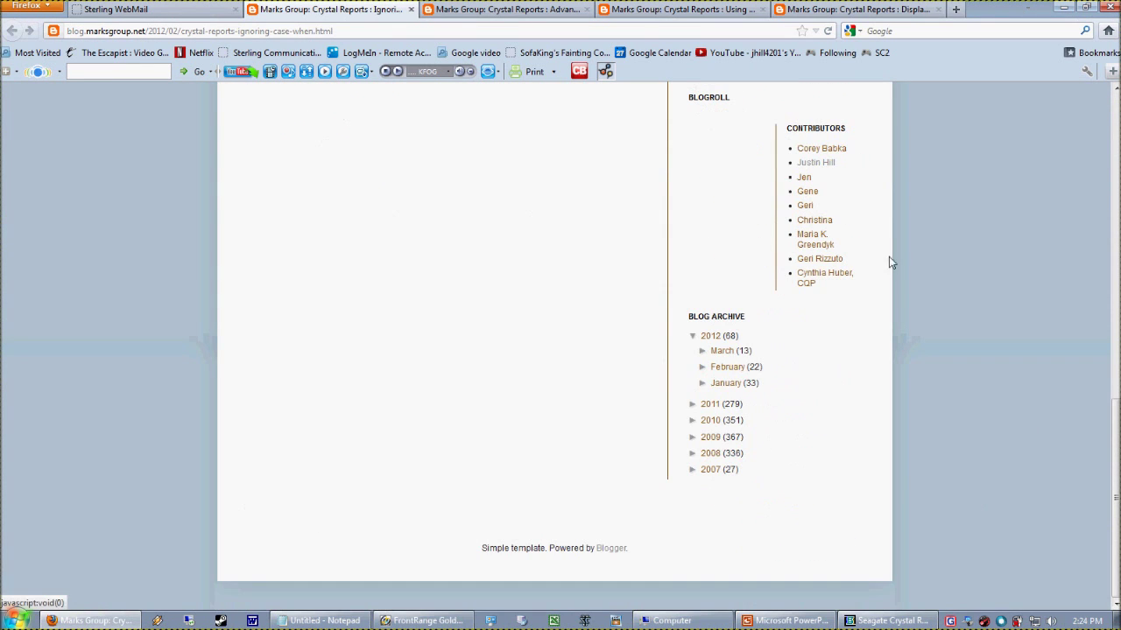
{"action": "left_click", "coordinate": [706, 436]}
{"action": "scroll", "coordinate": [587, 491], "scroll_direction": "down", "scroll_amount": 3}
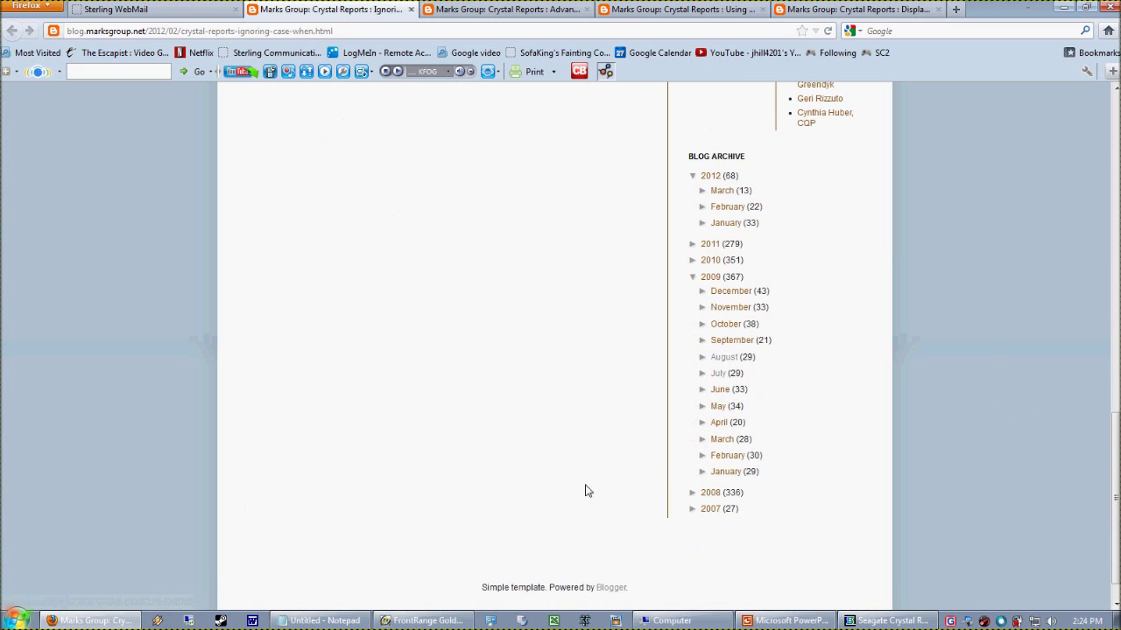
{"action": "left_click", "coordinate": [703, 407]}
{"action": "scroll", "coordinate": [973, 527], "scroll_direction": "down", "scroll_amount": 10}
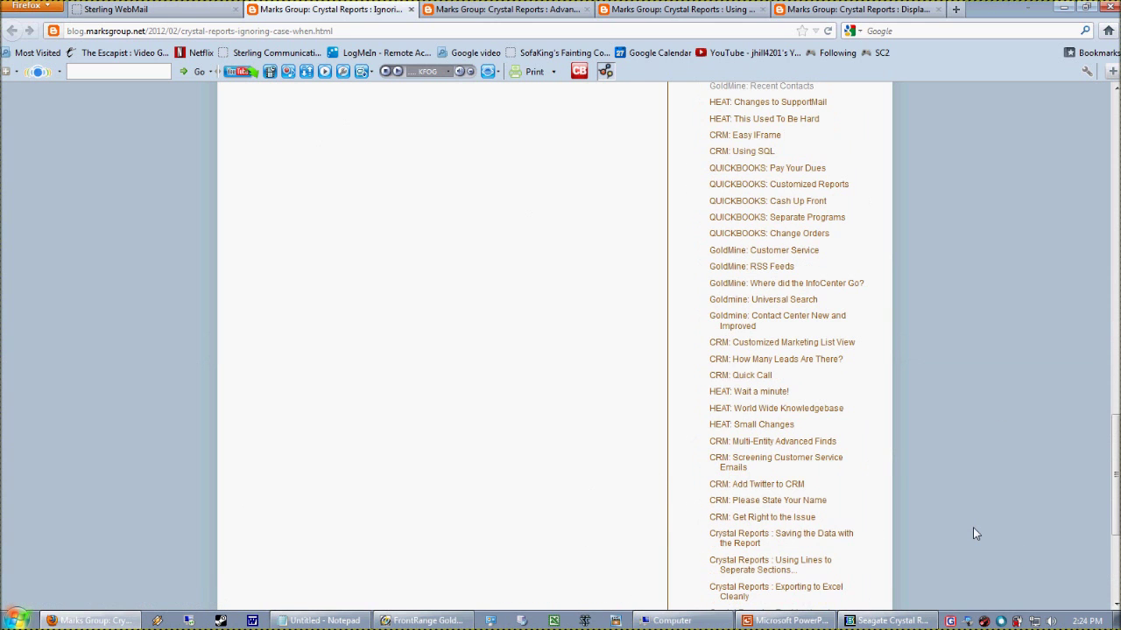
{"action": "scroll", "coordinate": [970, 532], "scroll_direction": "down", "scroll_amount": 4}
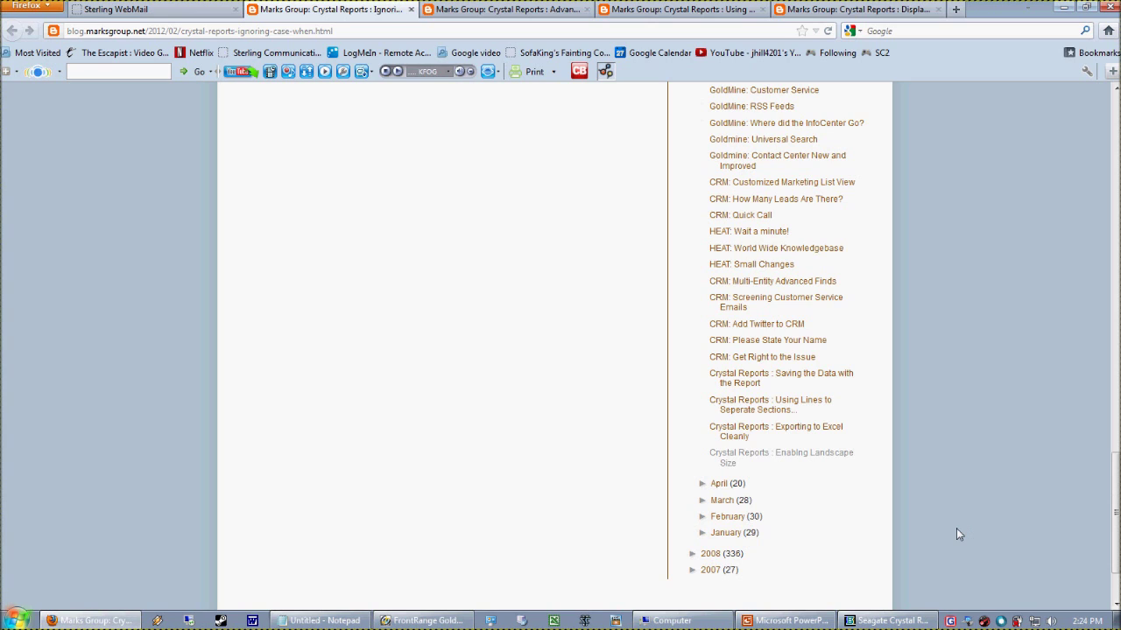
{"action": "left_click", "coordinate": [702, 483]}
{"action": "scroll", "coordinate": [799, 534], "scroll_direction": "down", "scroll_amount": 10}
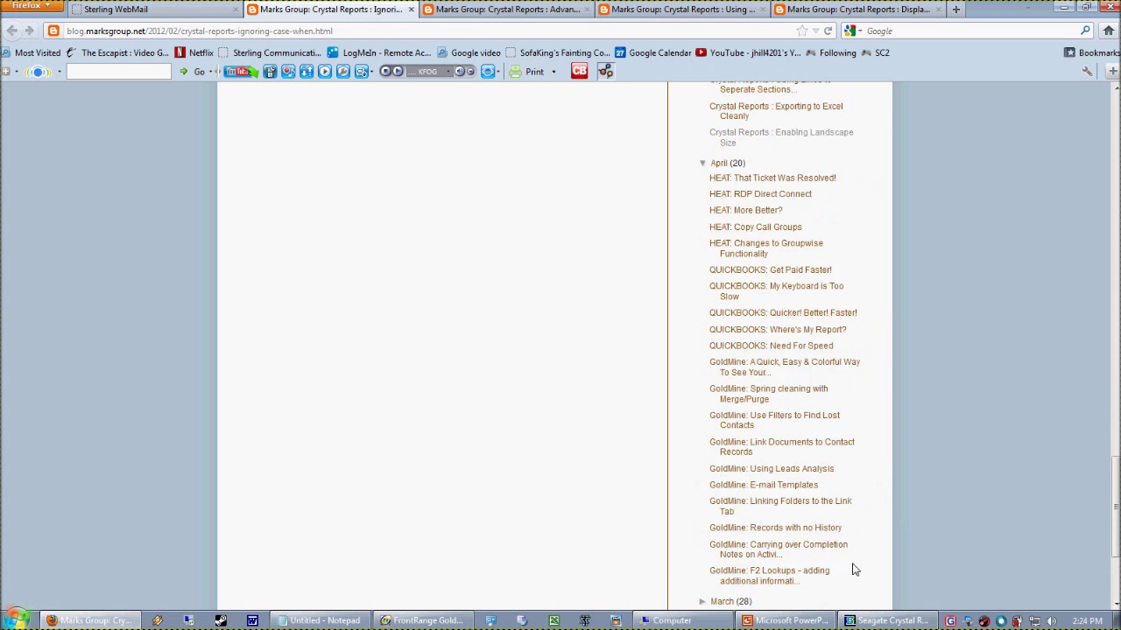
{"action": "scroll", "coordinate": [850, 561], "scroll_direction": "up", "scroll_amount": 4}
{"action": "scroll", "coordinate": [858, 525], "scroll_direction": "up", "scroll_amount": 15}
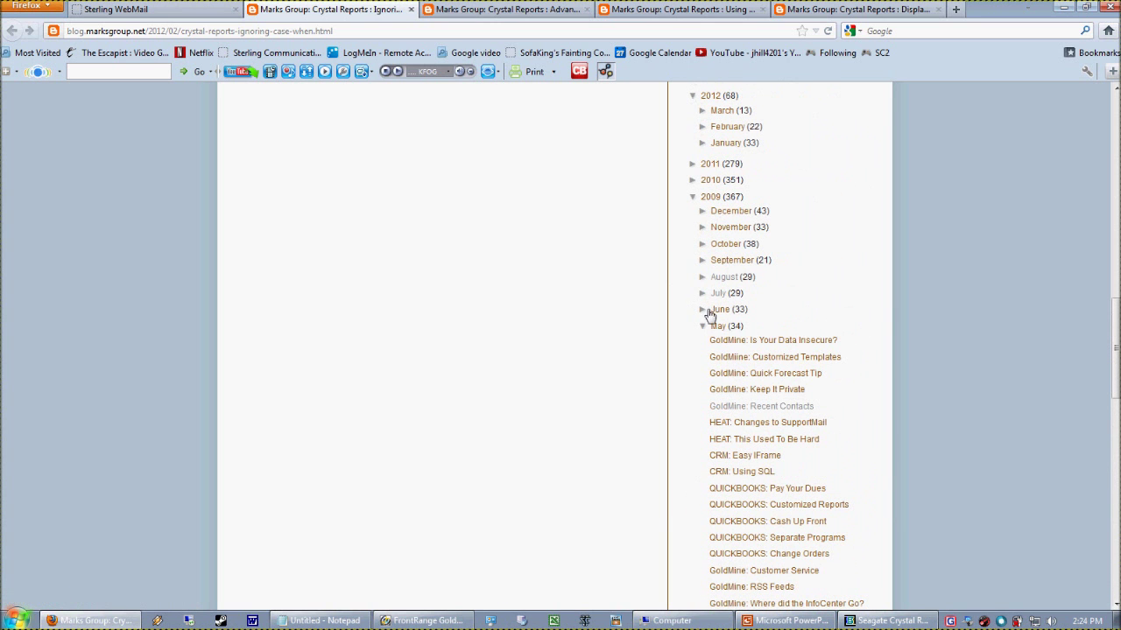
Expand June 2009 and open 'Crystal Reports : Formatting Percentages' in a new tab
{"action": "left_click", "coordinate": [703, 309]}
{"action": "scroll", "coordinate": [862, 461], "scroll_direction": "down", "scroll_amount": 3}
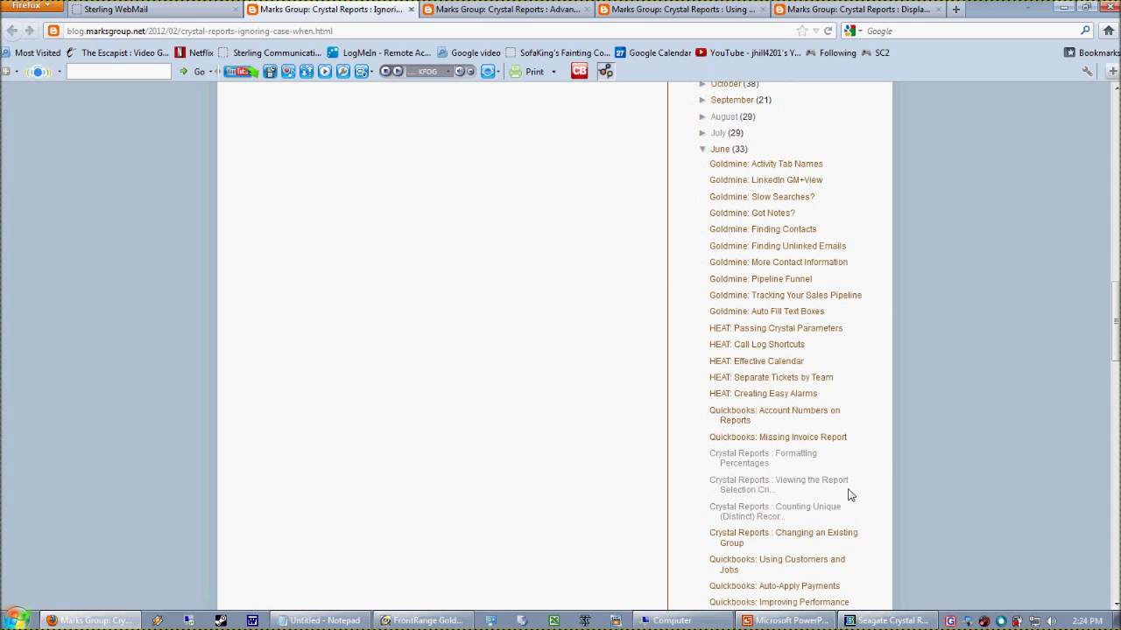
{"action": "middle_click", "coordinate": [736, 457]}
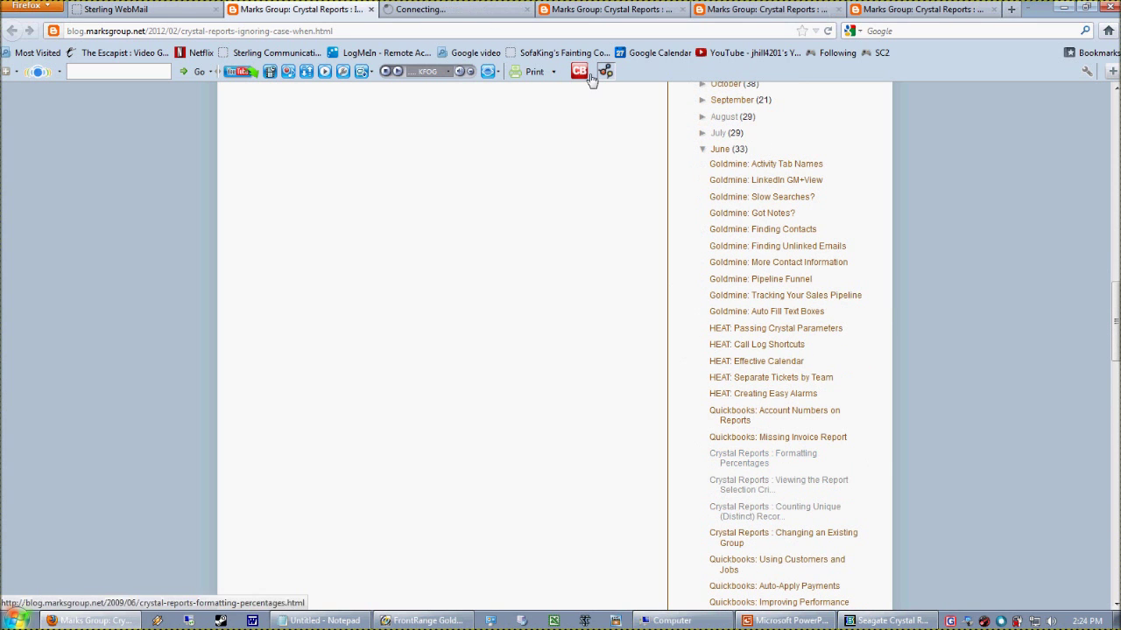
{"action": "left_click", "coordinate": [919, 620]}
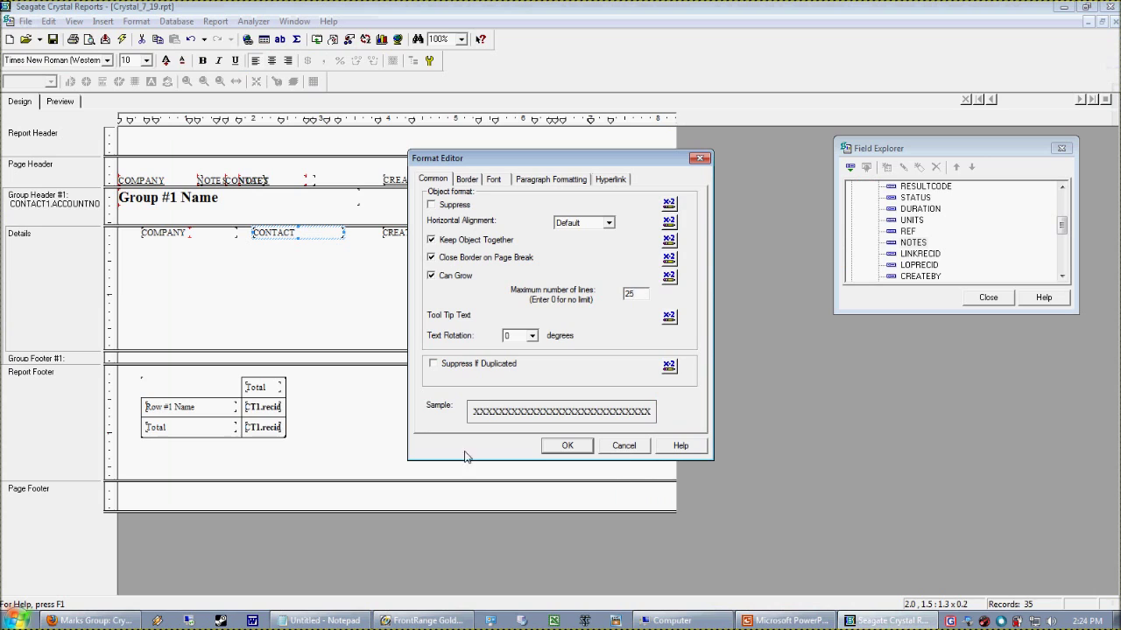
Cancel the Format Editor and drag the Group Footer #1 boundary up to shorten Details
{"action": "left_click", "coordinate": [623, 444]}
{"action": "left_click", "coordinate": [466, 281]}
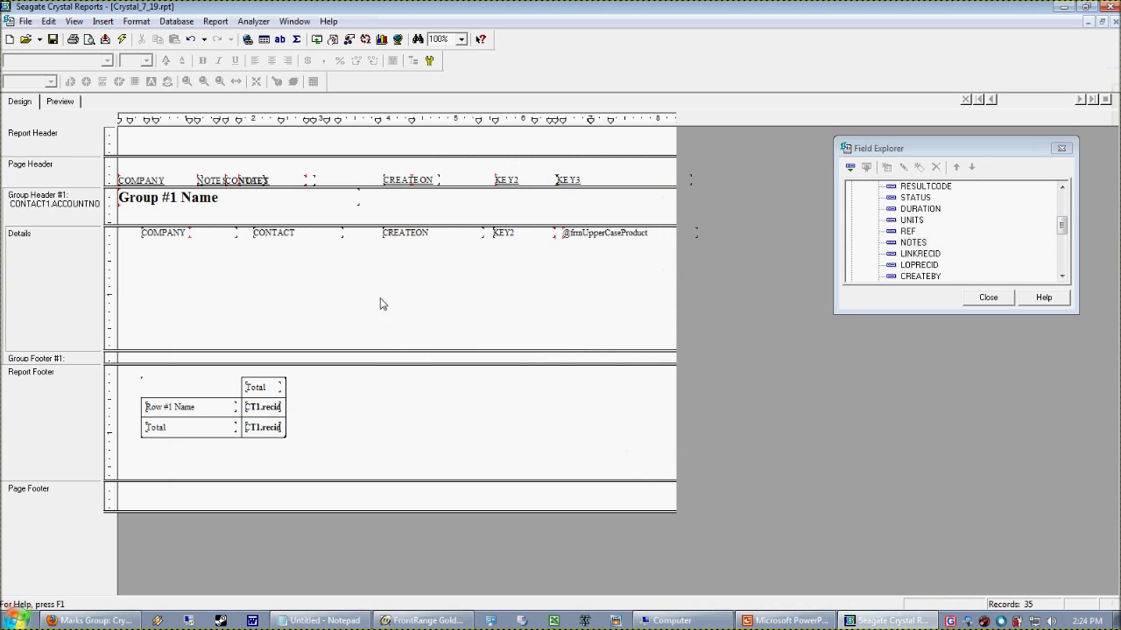
{"action": "left_click_drag", "start_coordinate": [378, 360], "coordinate": [378, 279]}
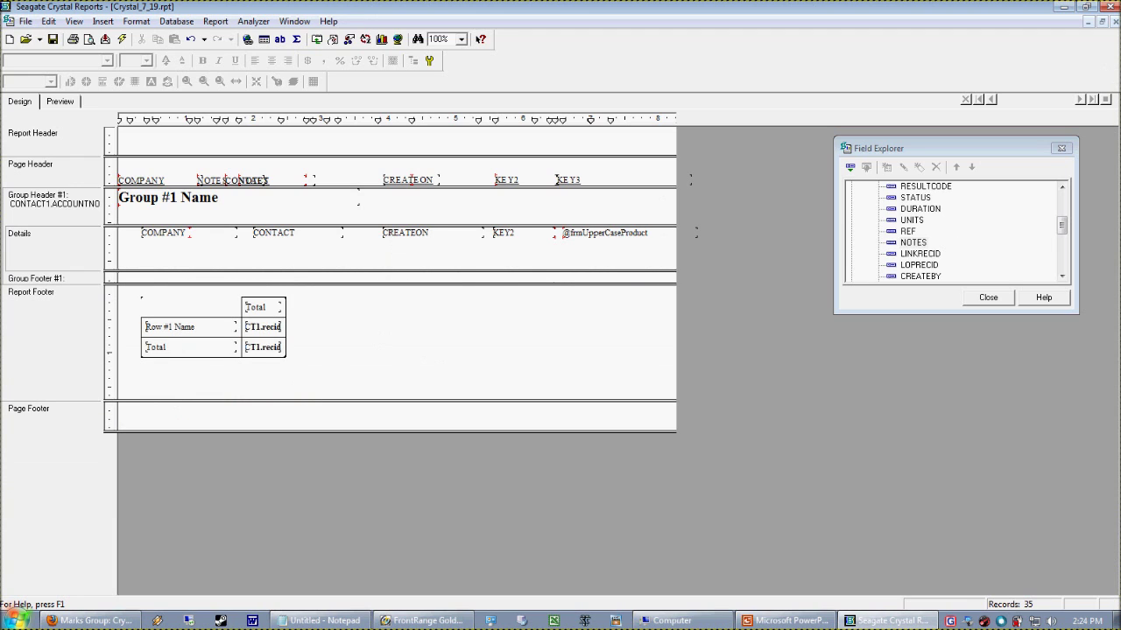
Collapse the table field lists, preview the 4 records, then expand Formula Fields in Design
{"action": "left_click", "coordinate": [865, 210]}
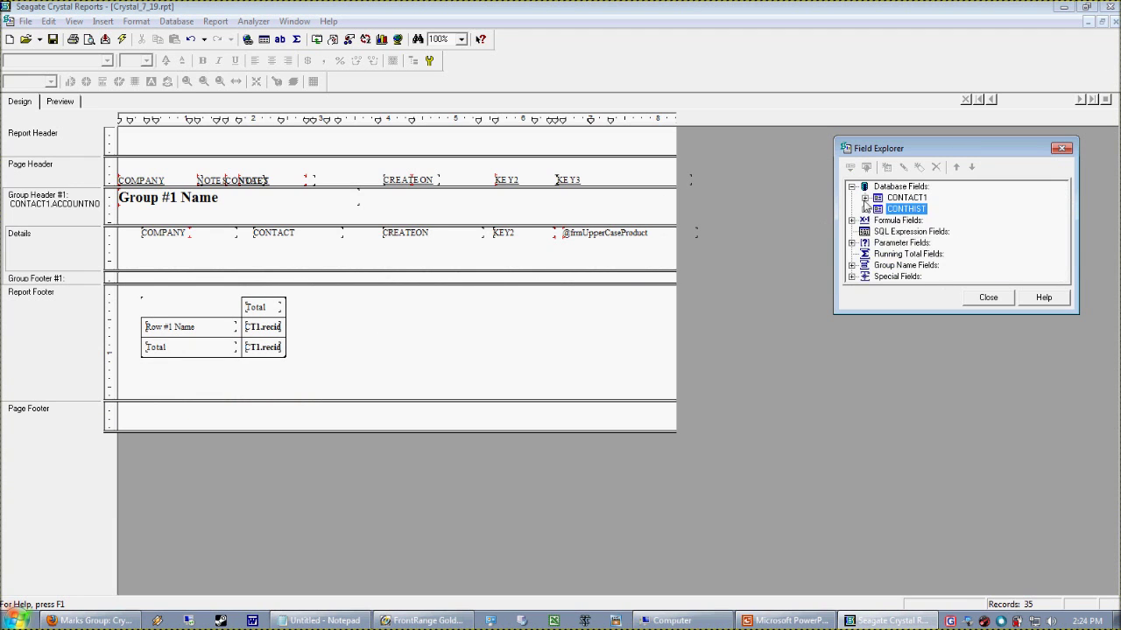
{"action": "left_click", "coordinate": [864, 197]}
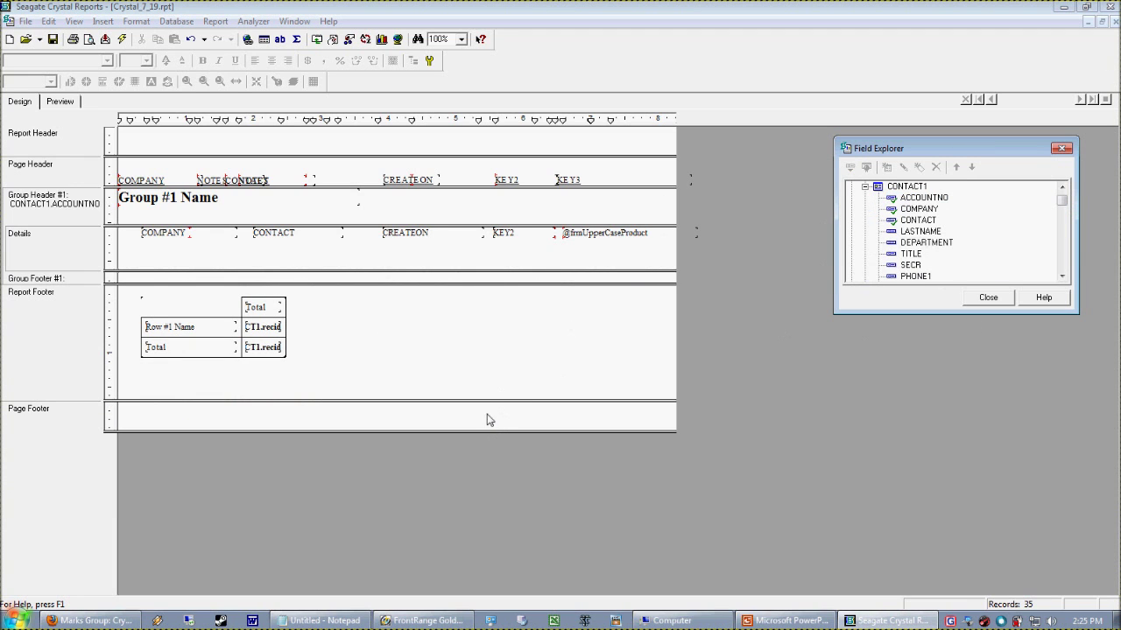
{"action": "left_click", "coordinate": [59, 101]}
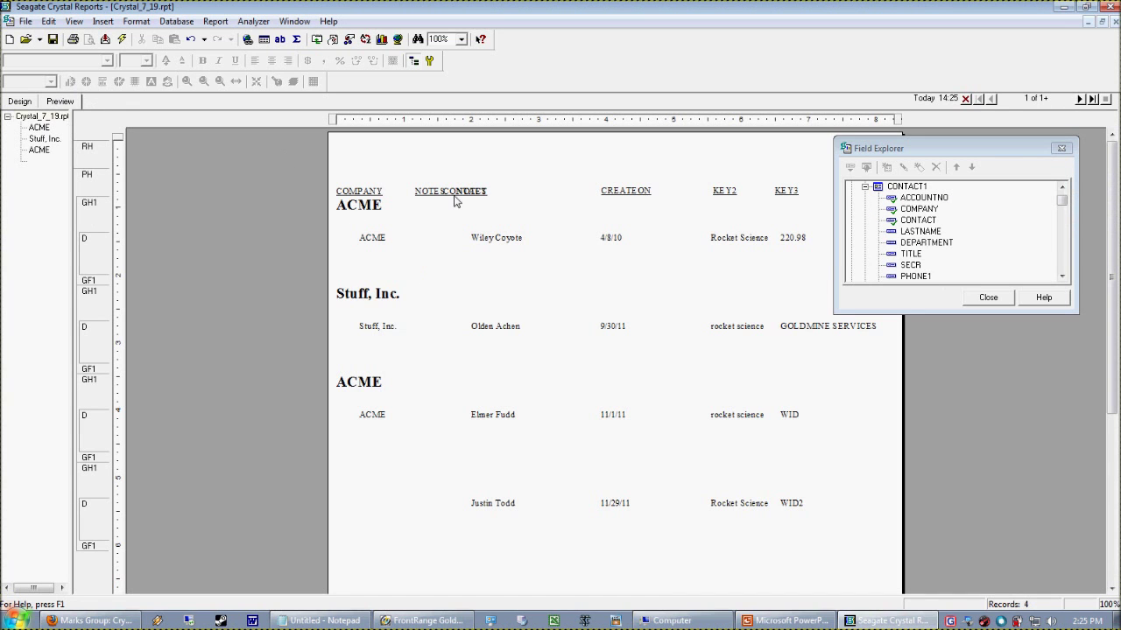
{"action": "left_click", "coordinate": [20, 101]}
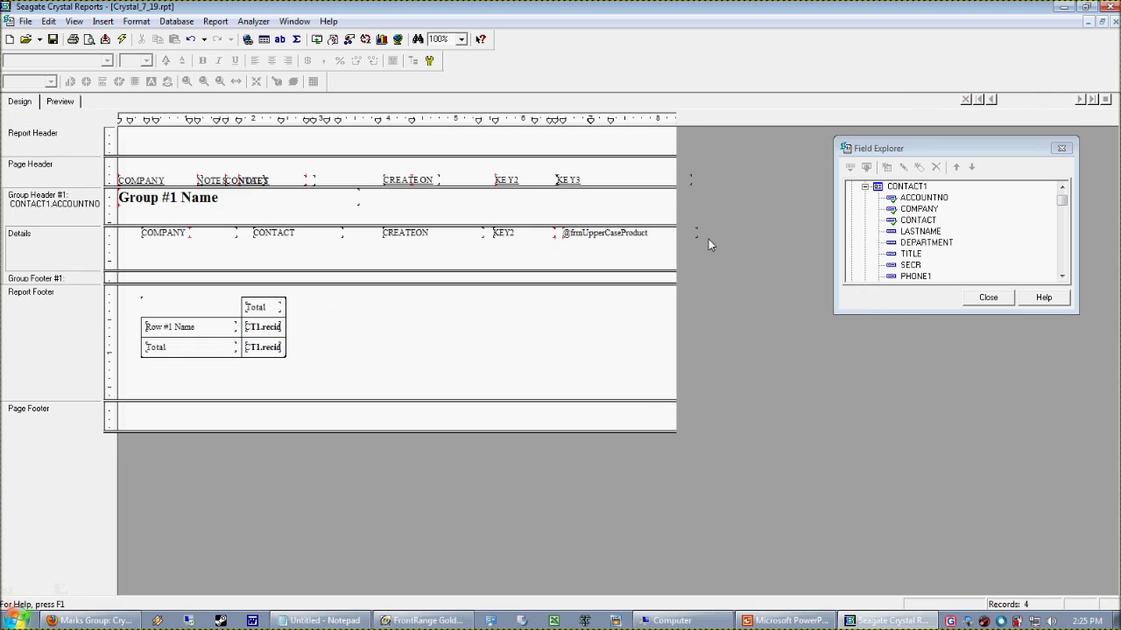
{"action": "left_click", "coordinate": [870, 187]}
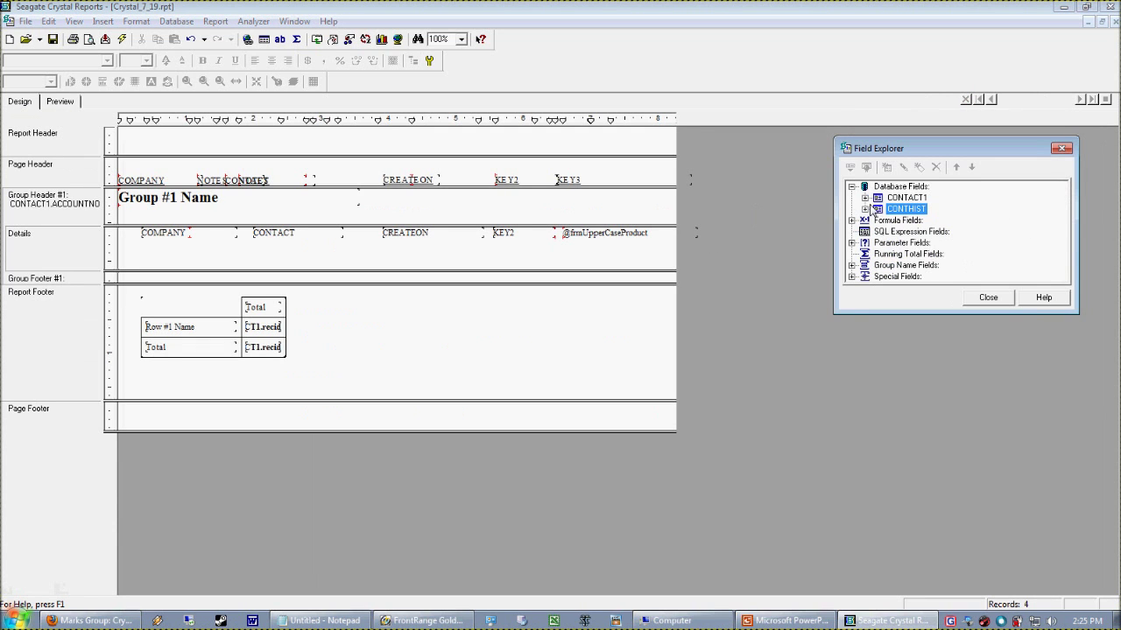
{"action": "left_click", "coordinate": [851, 219]}
Create a frmTestNumber formula containing "42", drop it into the Report Header, and preview it as 42
{"action": "left_click", "coordinate": [886, 191]}
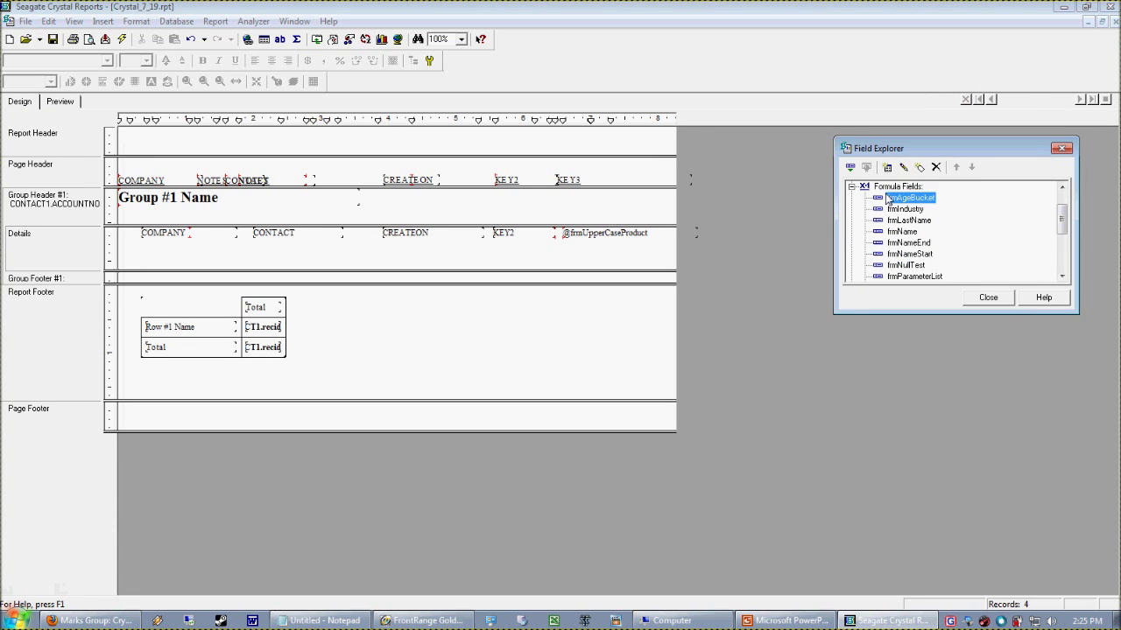
{"action": "right_click", "coordinate": [885, 190]}
{"action": "left_click", "coordinate": [908, 235]}
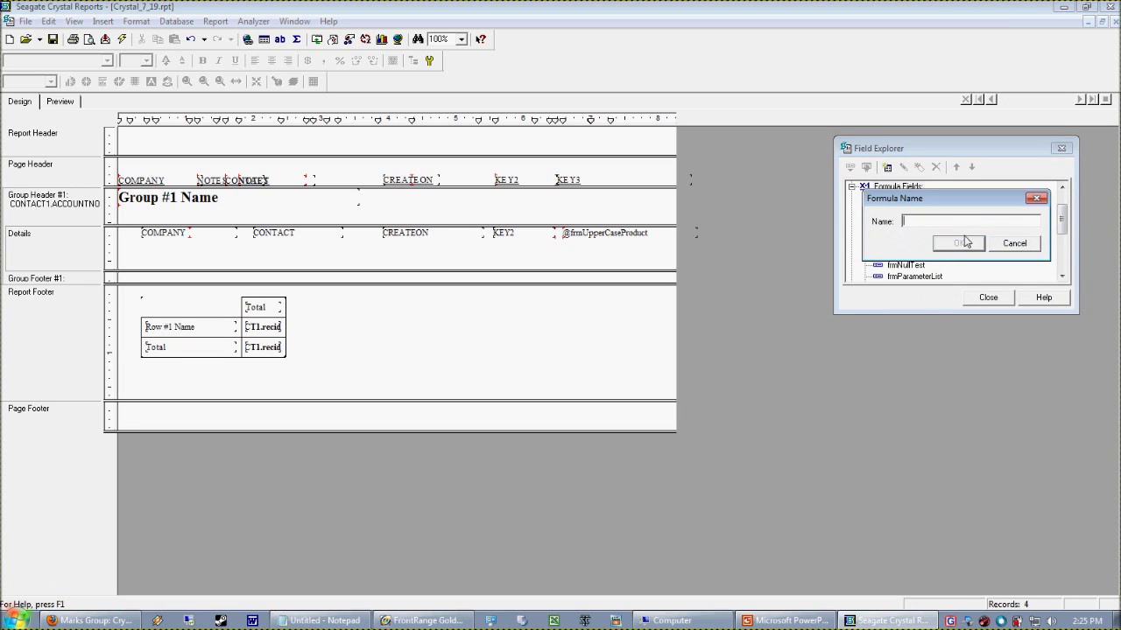
{"action": "type", "text": "frmTestNumber"}
{"action": "left_click", "coordinate": [959, 244]}
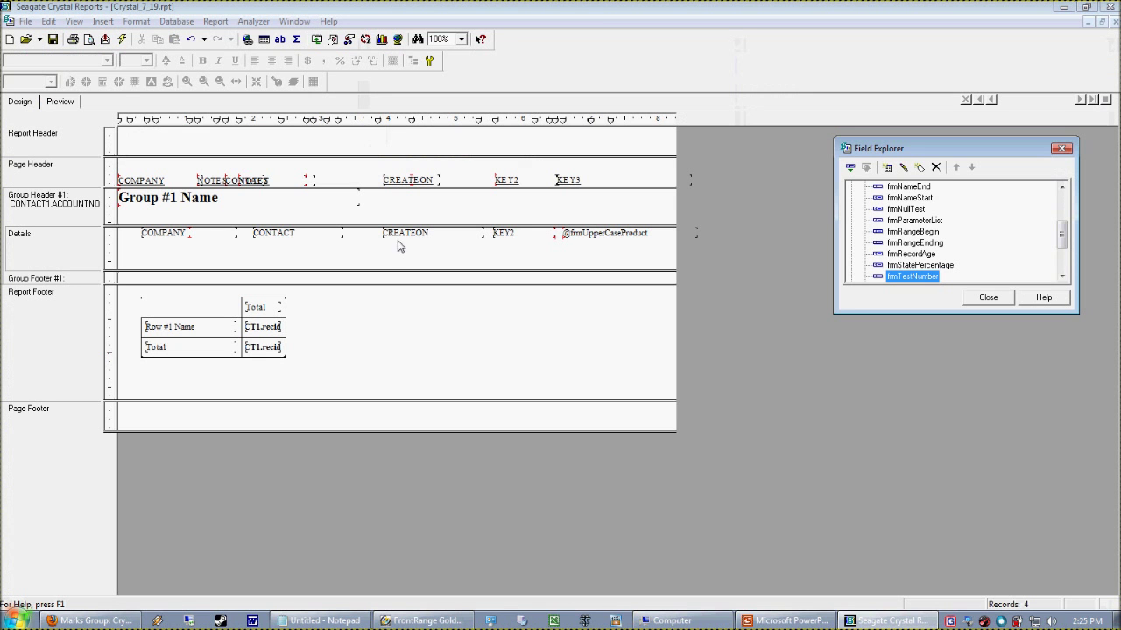
{"action": "left_click", "coordinate": [44, 26]}
{"action": "left_click_drag", "start_coordinate": [907, 279], "coordinate": [165, 142]}
{"action": "left_click", "coordinate": [60, 102]}
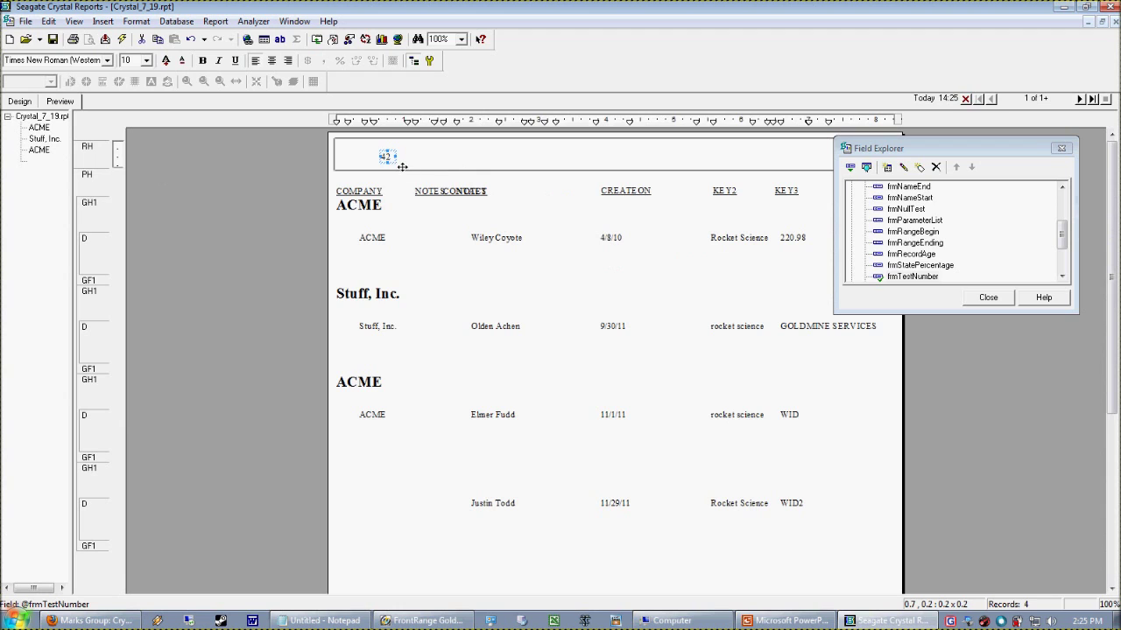
{"action": "left_click", "coordinate": [648, 166]}
{"action": "left_click", "coordinate": [394, 167]}
{"action": "left_click", "coordinate": [432, 154]}
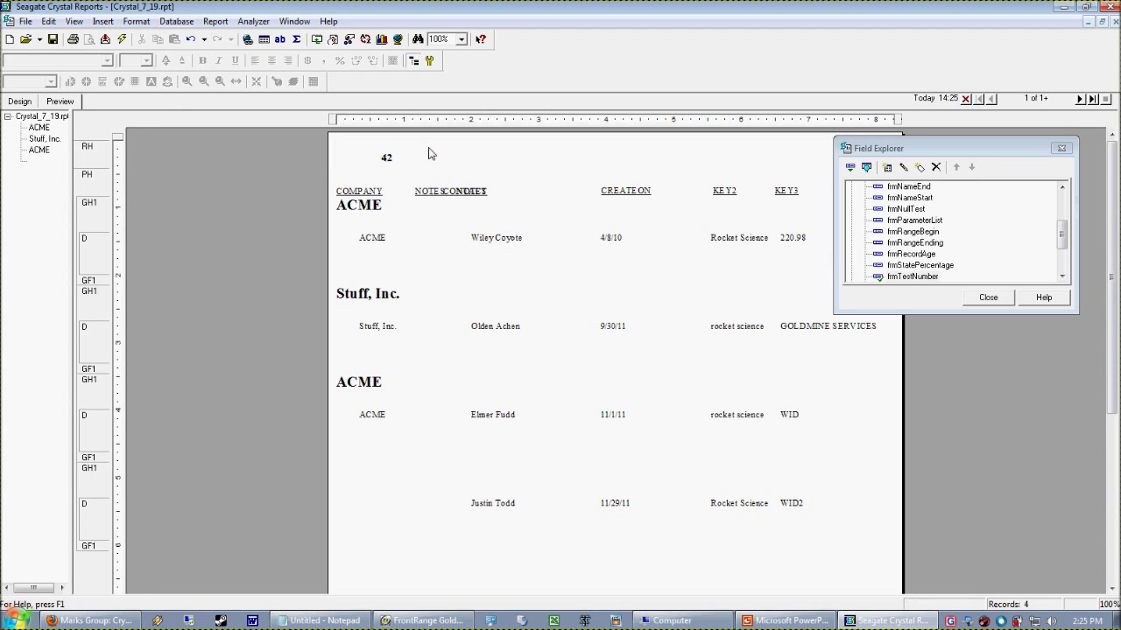
{"action": "left_click", "coordinate": [907, 288]}
{"action": "right_click", "coordinate": [906, 289]}
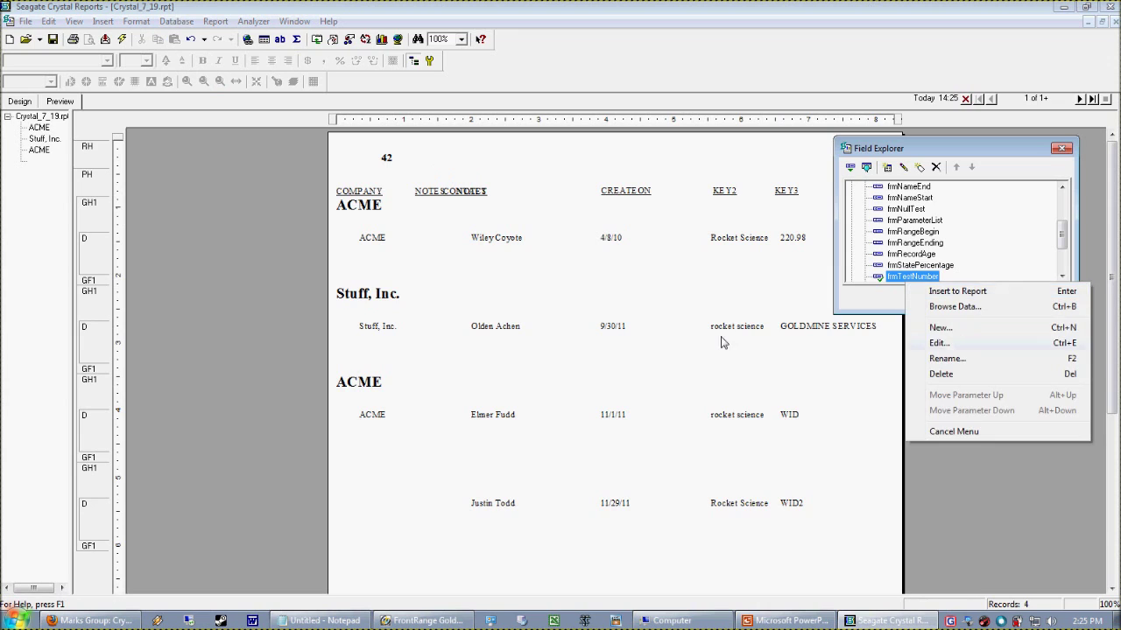
{"action": "left_click", "coordinate": [399, 193]}
{"action": "left_click", "coordinate": [394, 166]}
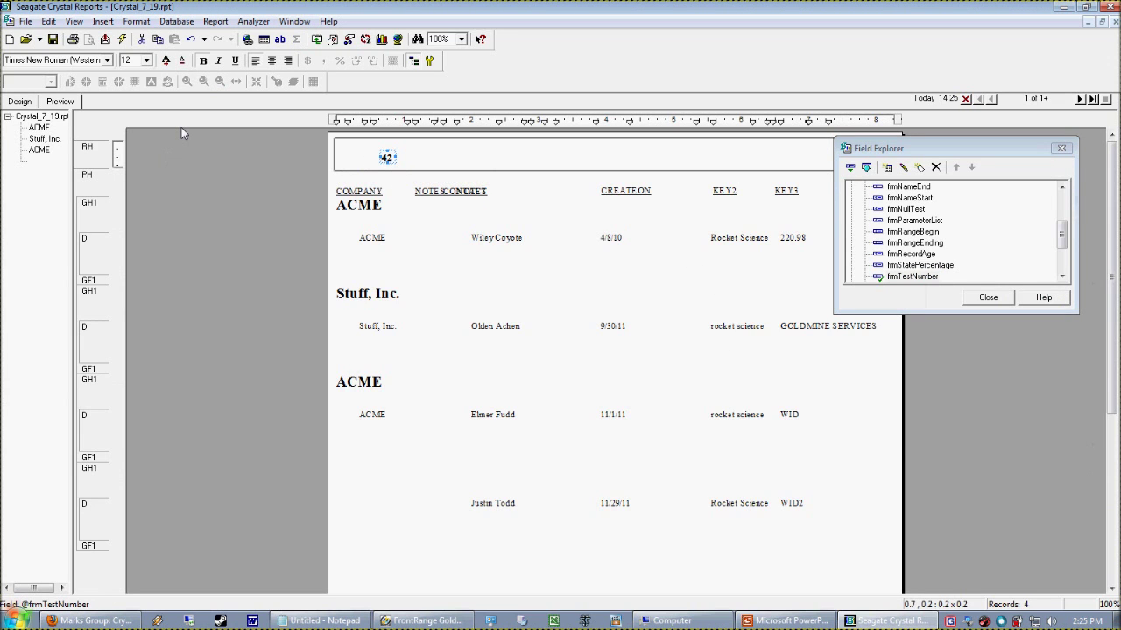
{"action": "left_click", "coordinate": [381, 169]}
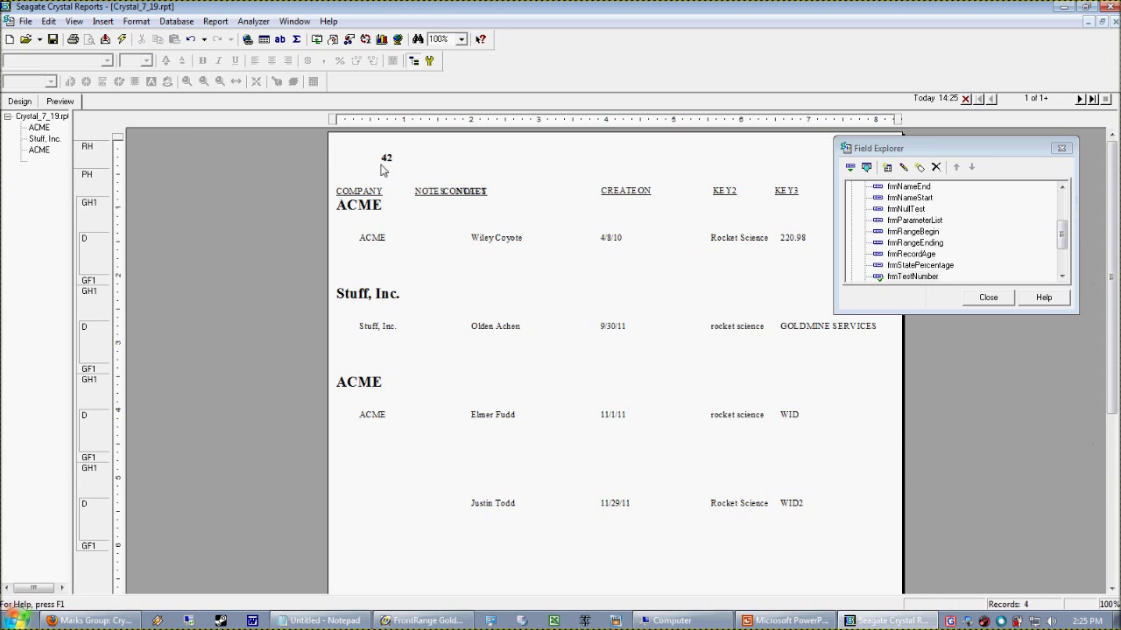
{"action": "left_click", "coordinate": [418, 191]}
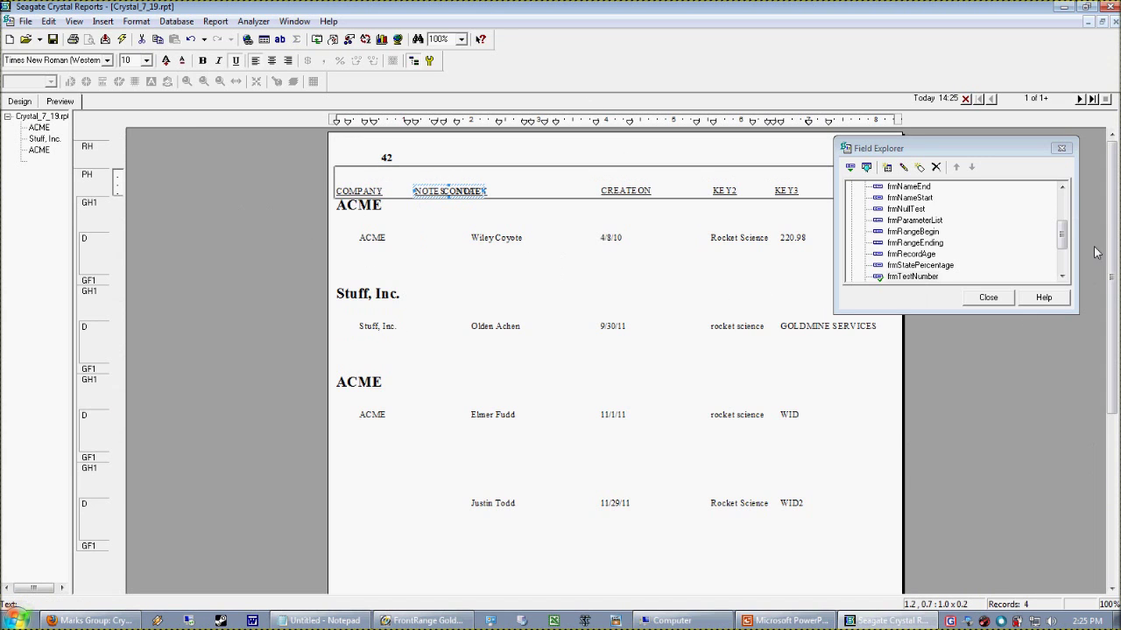
Add a "%" text object beside the 42 value in the Report Header
{"action": "left_click", "coordinate": [103, 21]}
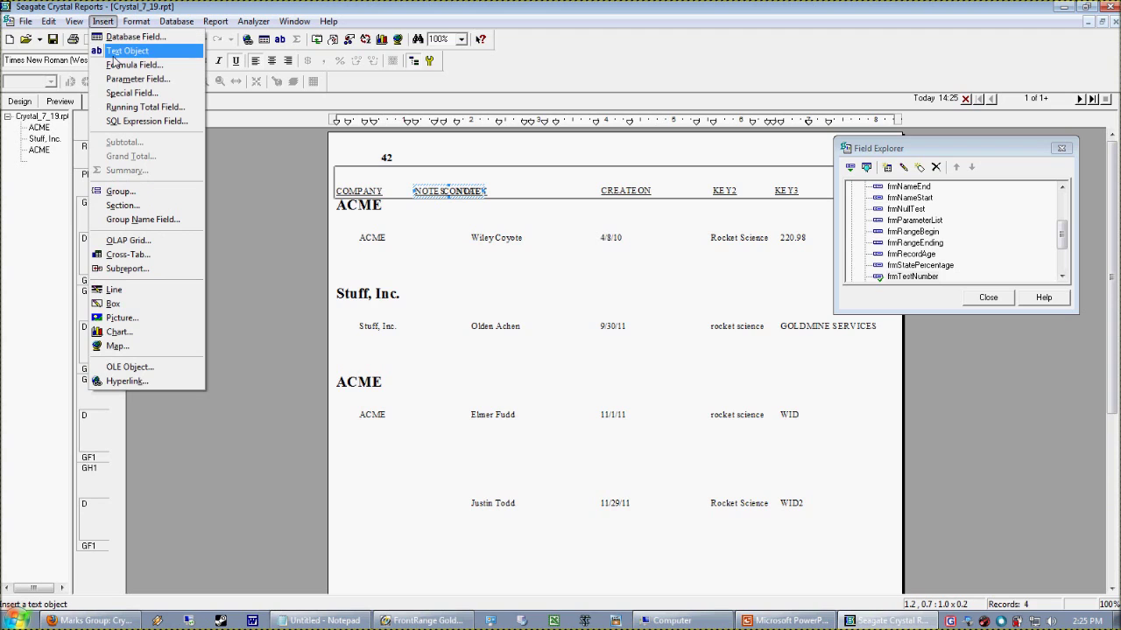
{"action": "left_click", "coordinate": [114, 56]}
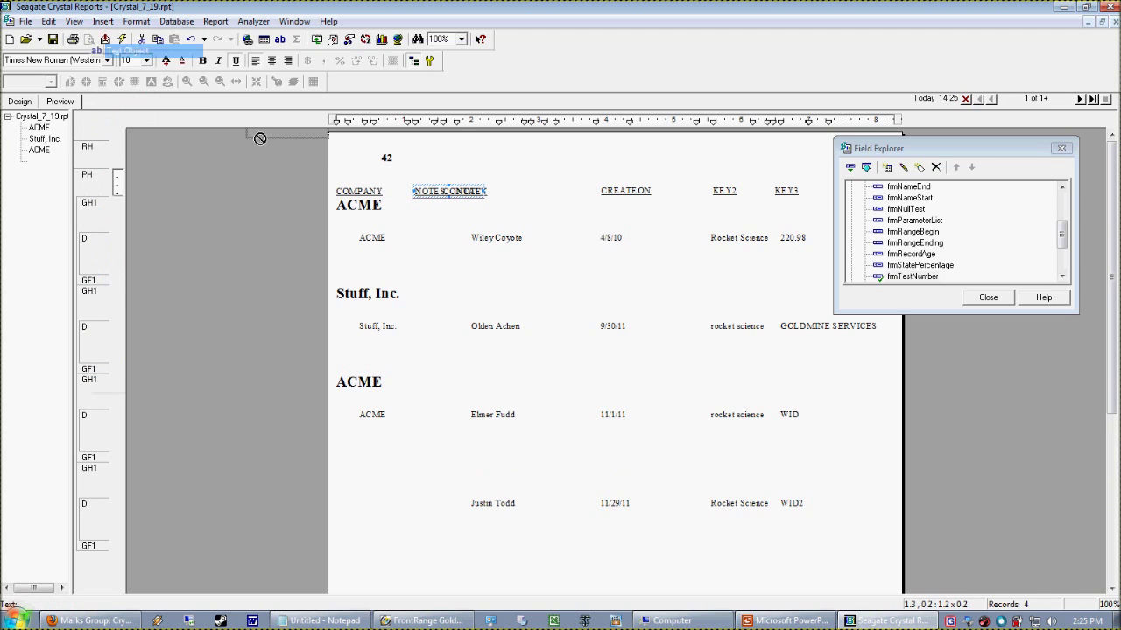
{"action": "left_click", "coordinate": [404, 157]}
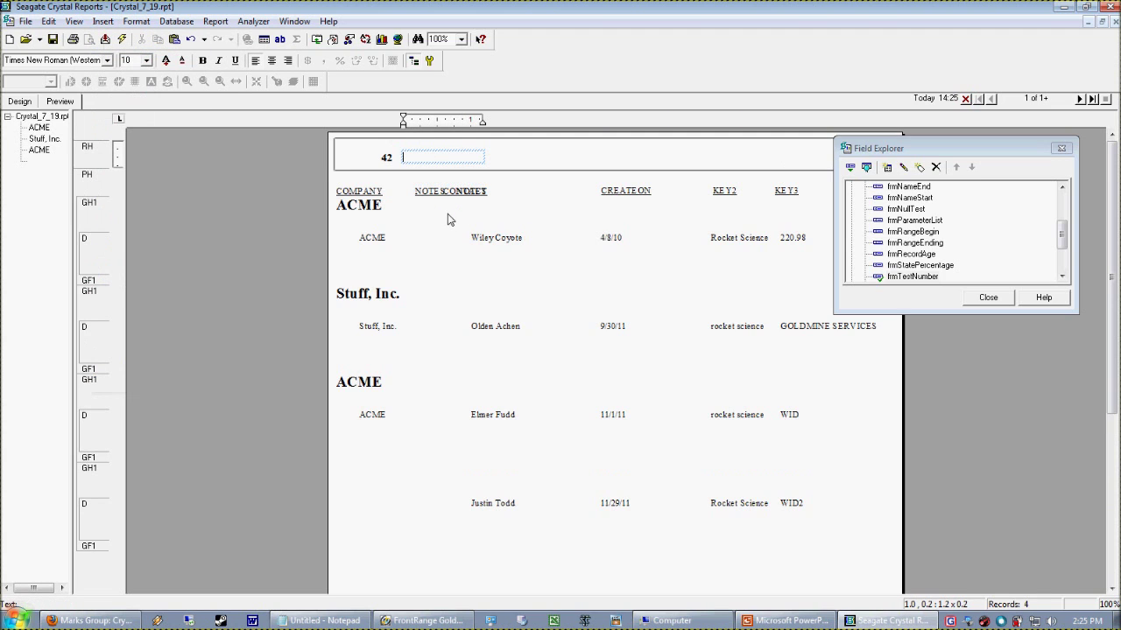
{"action": "left_click", "coordinate": [180, 218]}
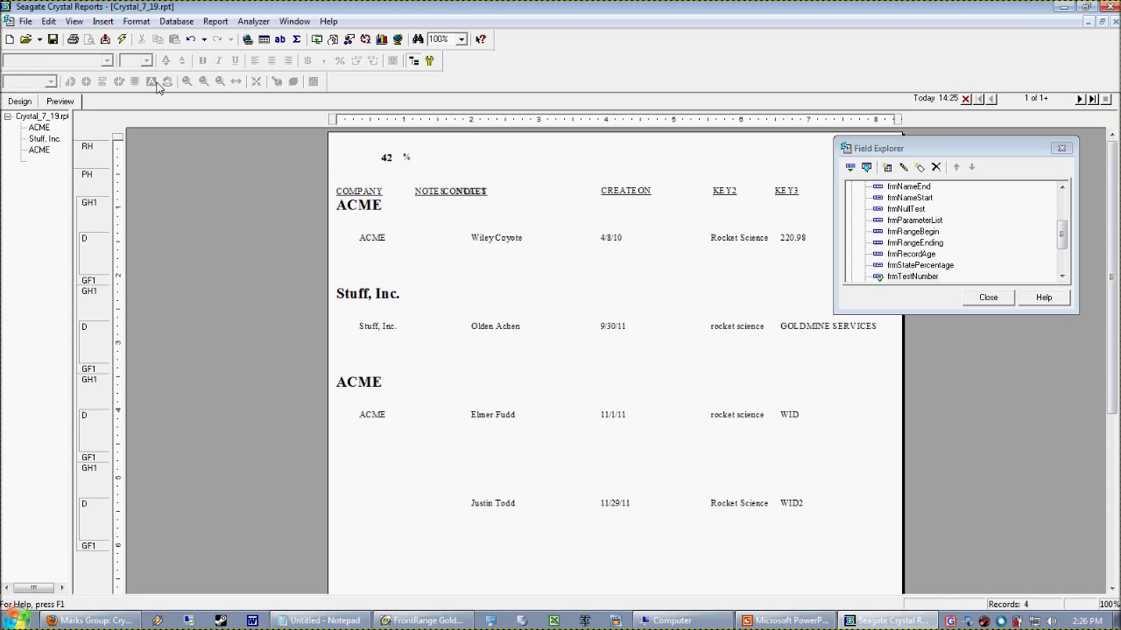
{"action": "left_click", "coordinate": [19, 102]}
Make the percent text 12 point and preview the header as 42 %
{"action": "left_click", "coordinate": [240, 144]}
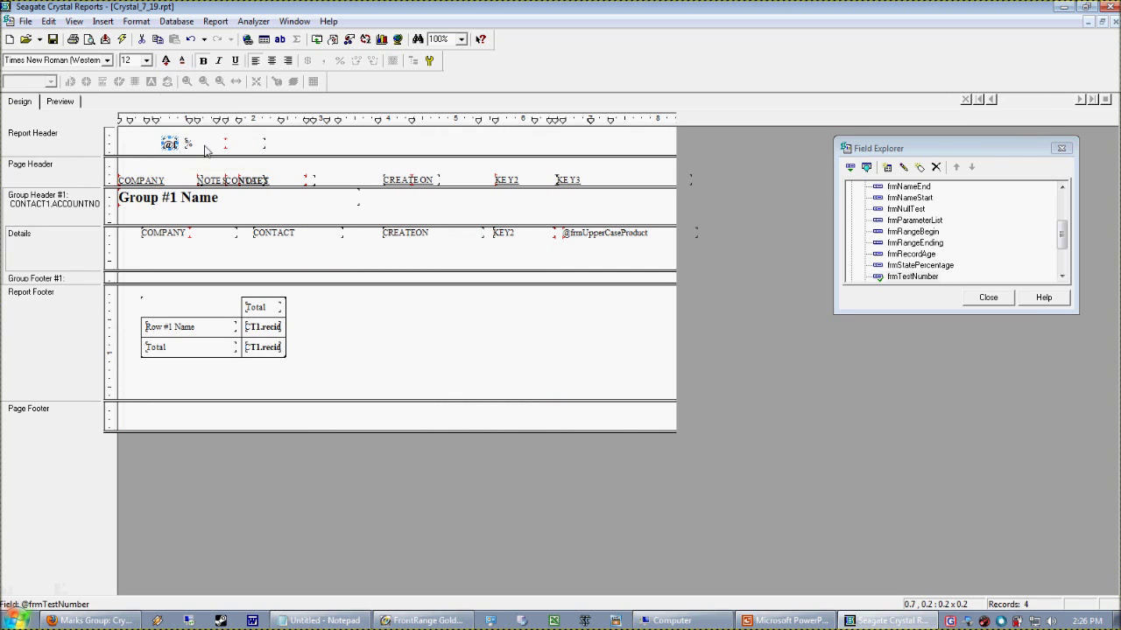
{"action": "left_click", "coordinate": [166, 59]}
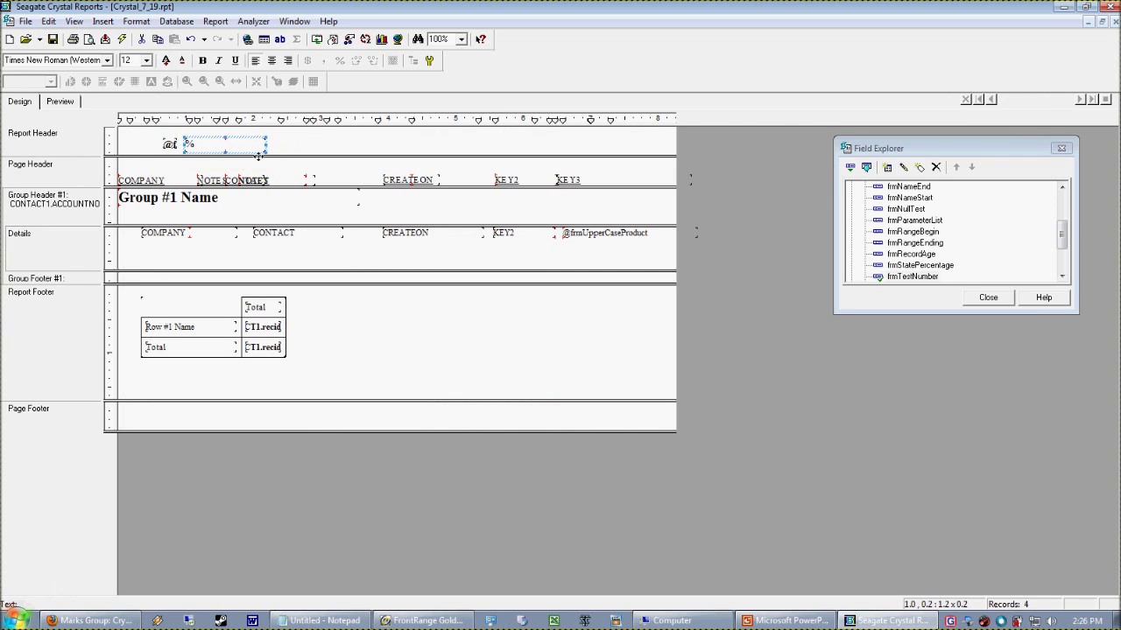
{"action": "left_click", "coordinate": [78, 102]}
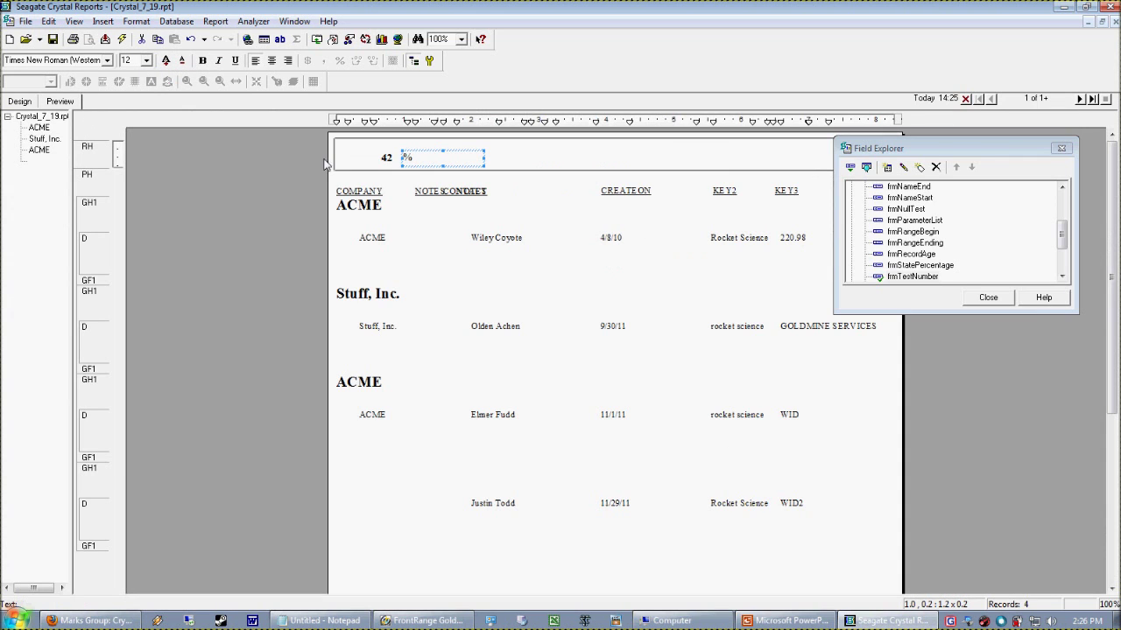
{"action": "left_click", "coordinate": [27, 101]}
{"action": "left_click", "coordinate": [172, 144]}
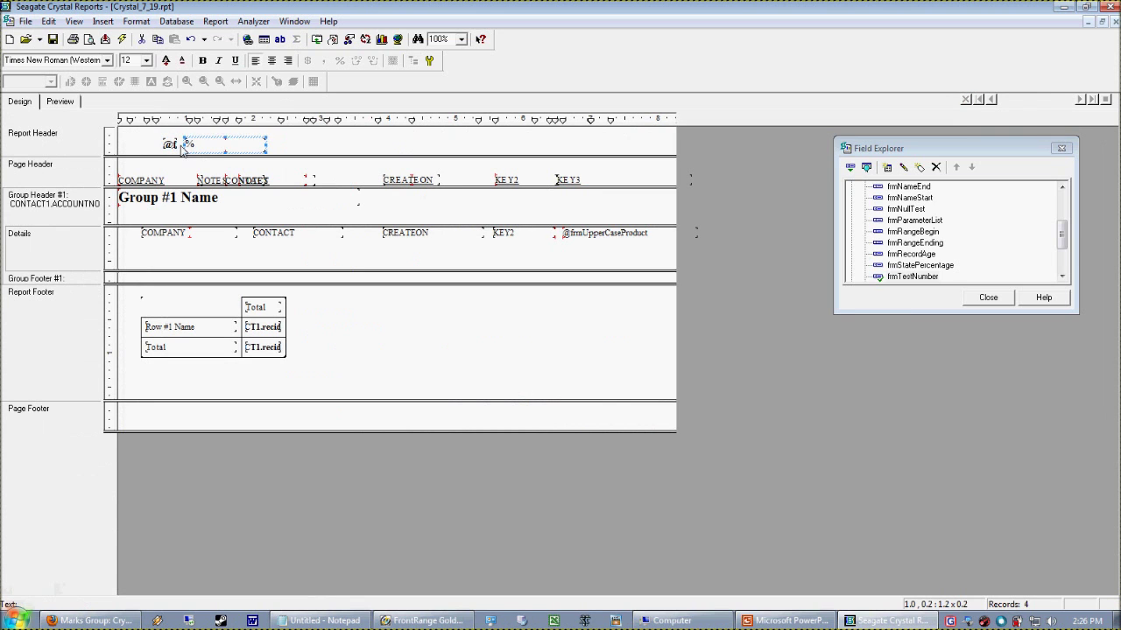
Change the frmTestNumber formula from 42 to 42.24 and preview the header
{"action": "right_click", "coordinate": [912, 277]}
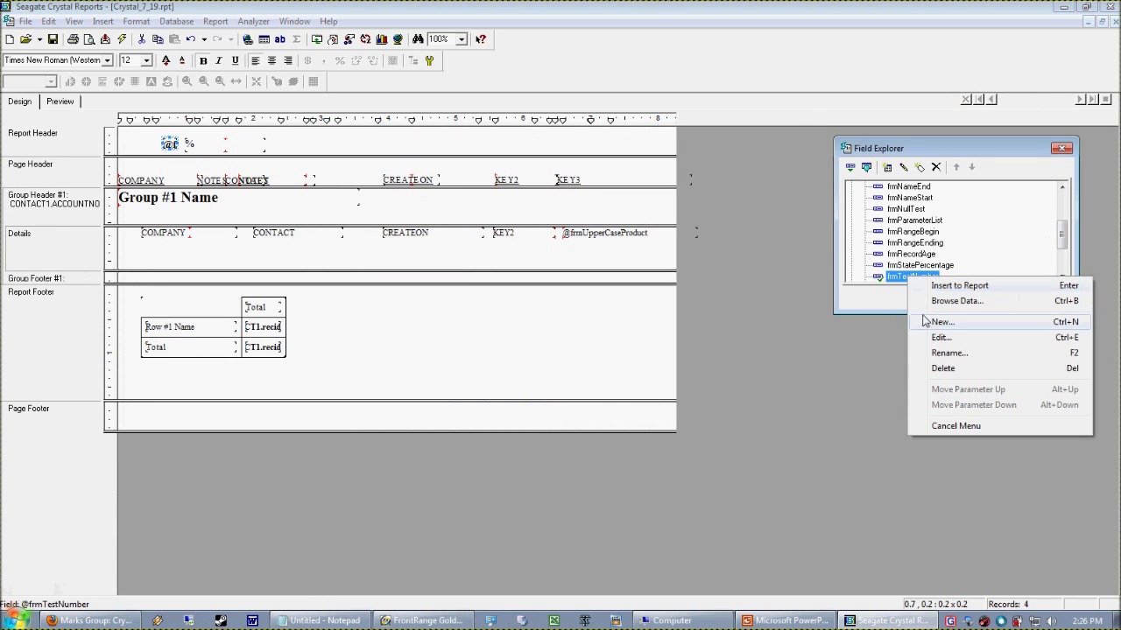
{"action": "left_click", "coordinate": [935, 337]}
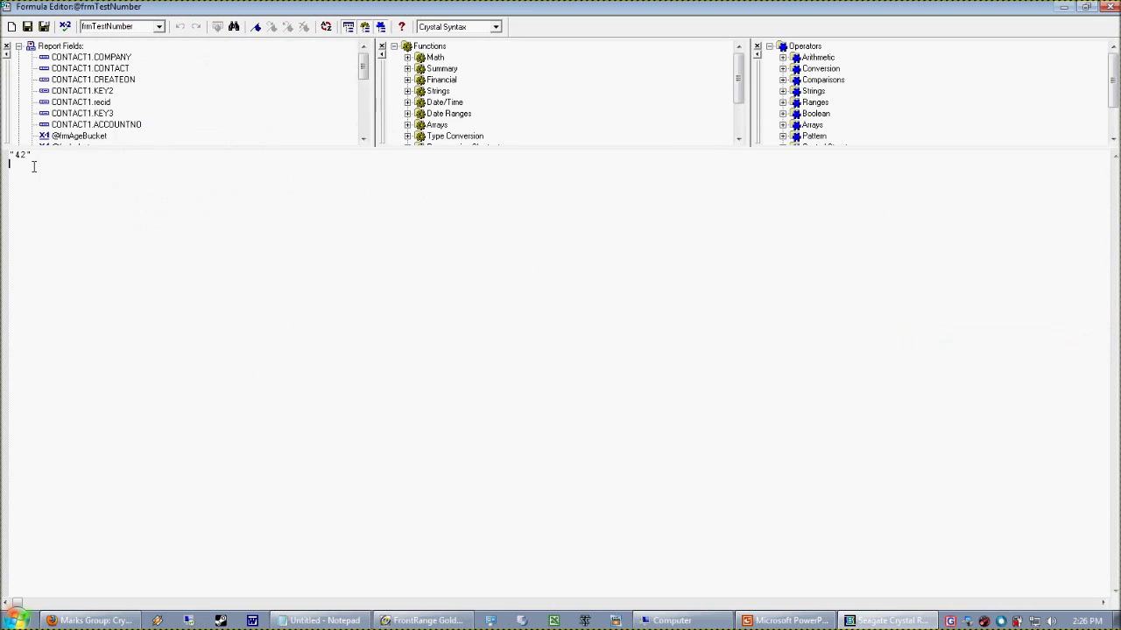
{"action": "type", "text": ".24"}
{"action": "left_click", "coordinate": [43, 26]}
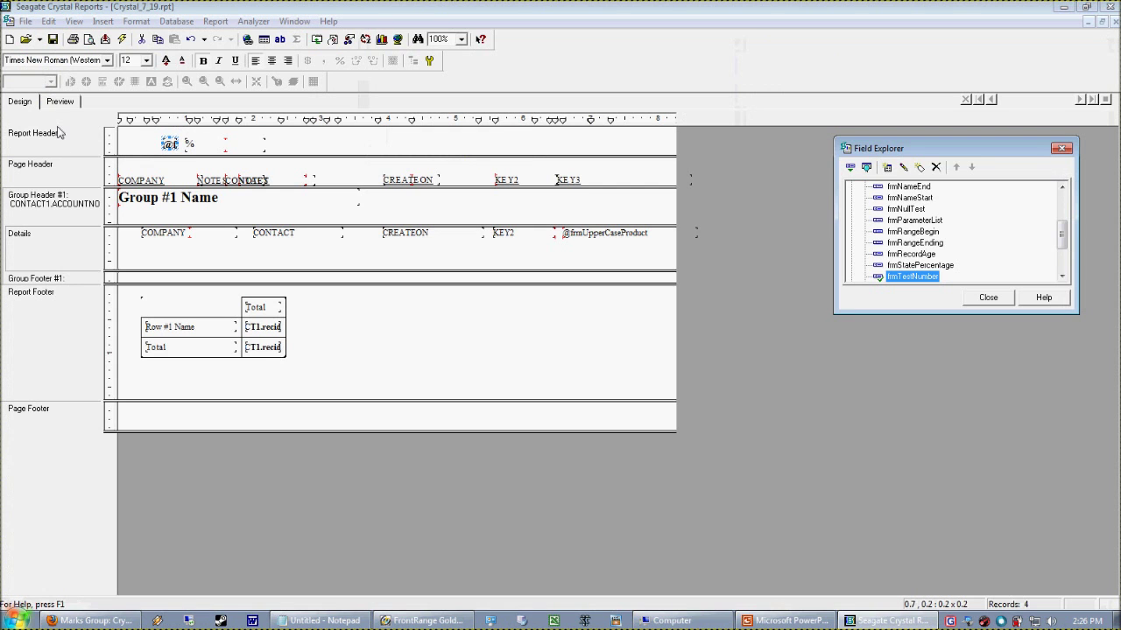
{"action": "left_click", "coordinate": [58, 105]}
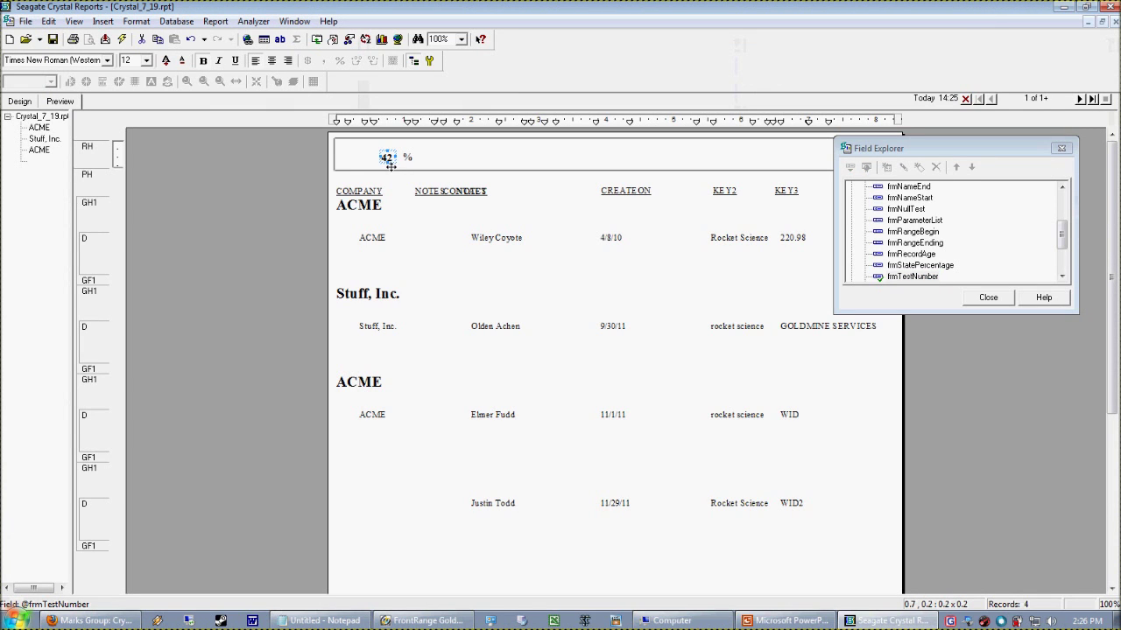
Recheck the header preview, then select the percent text object in the design
{"action": "left_click", "coordinate": [20, 101]}
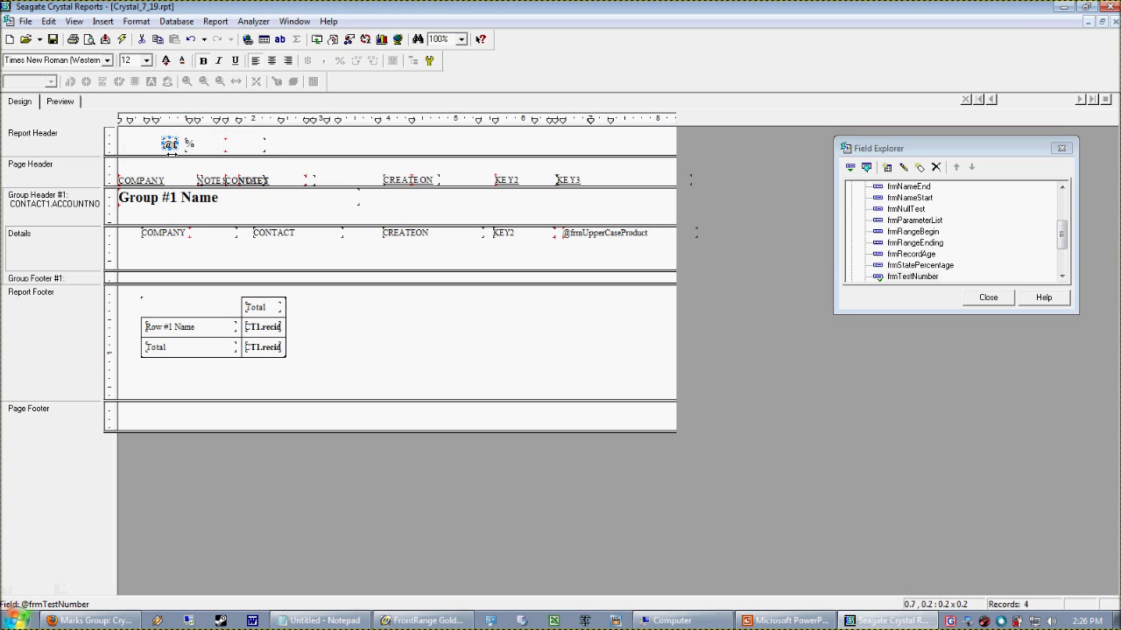
{"action": "left_click", "coordinate": [60, 101]}
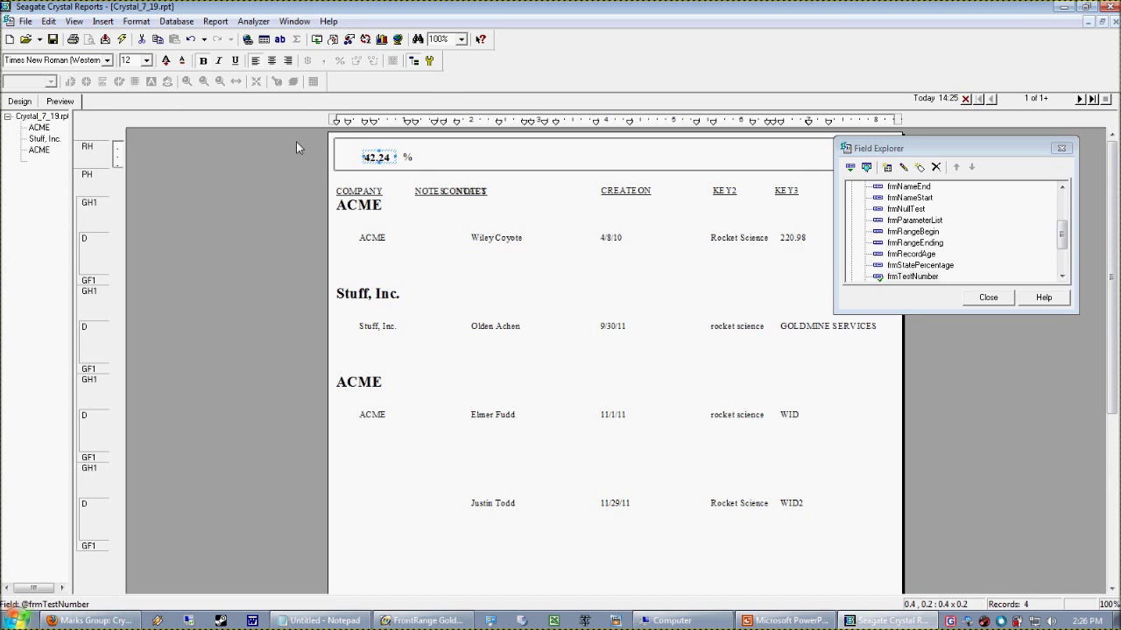
{"action": "left_click", "coordinate": [19, 101]}
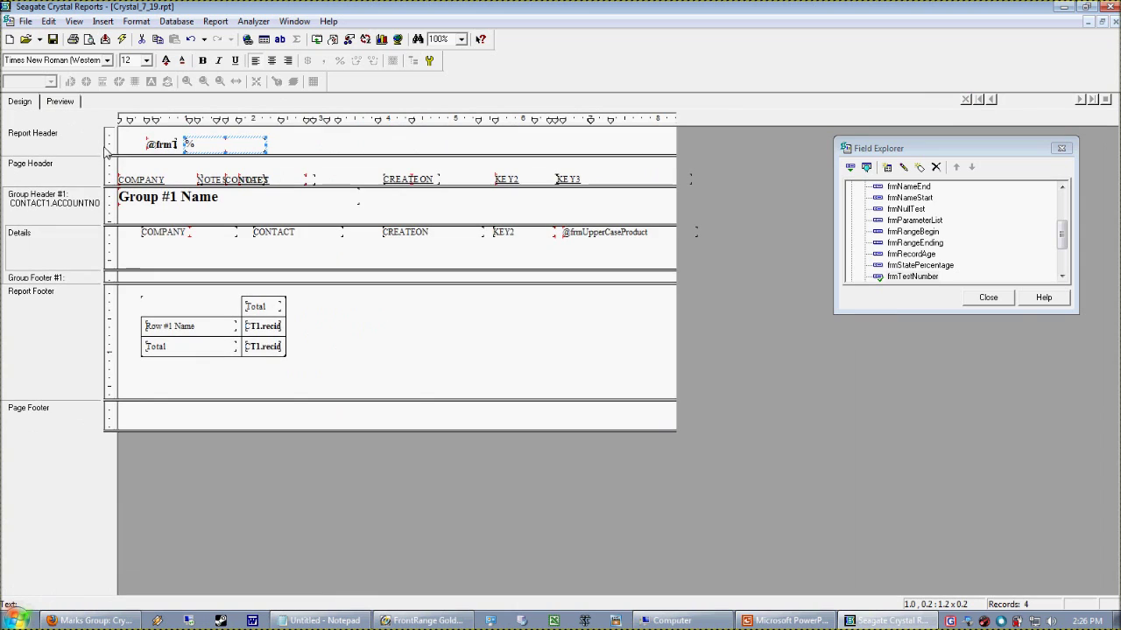
{"action": "double_click", "coordinate": [228, 155]}
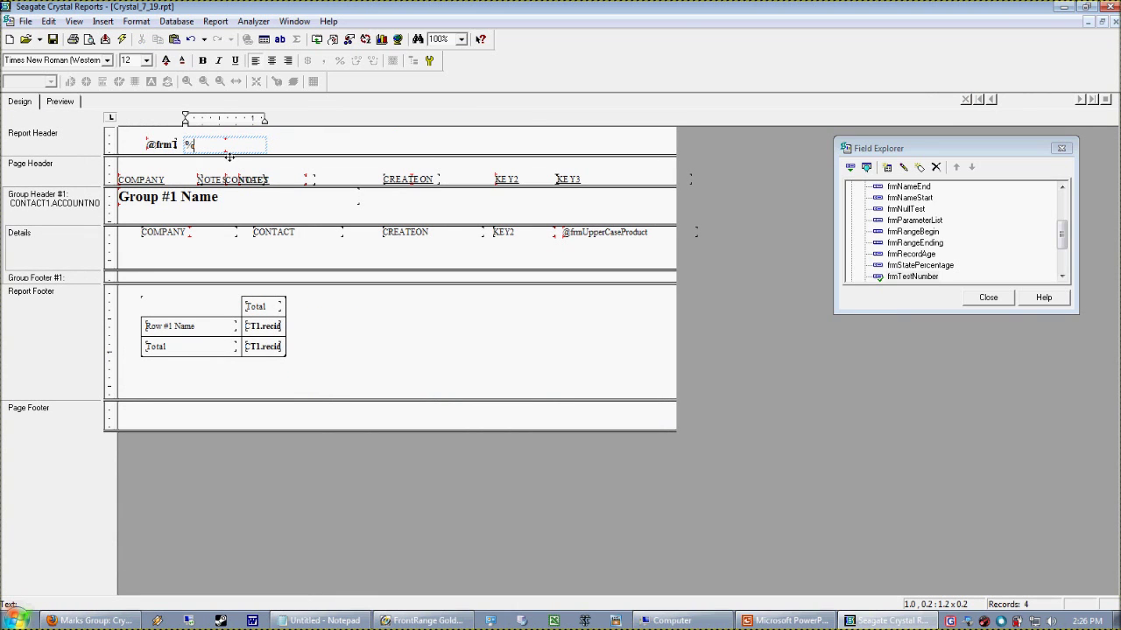
{"action": "left_click", "coordinate": [331, 152]}
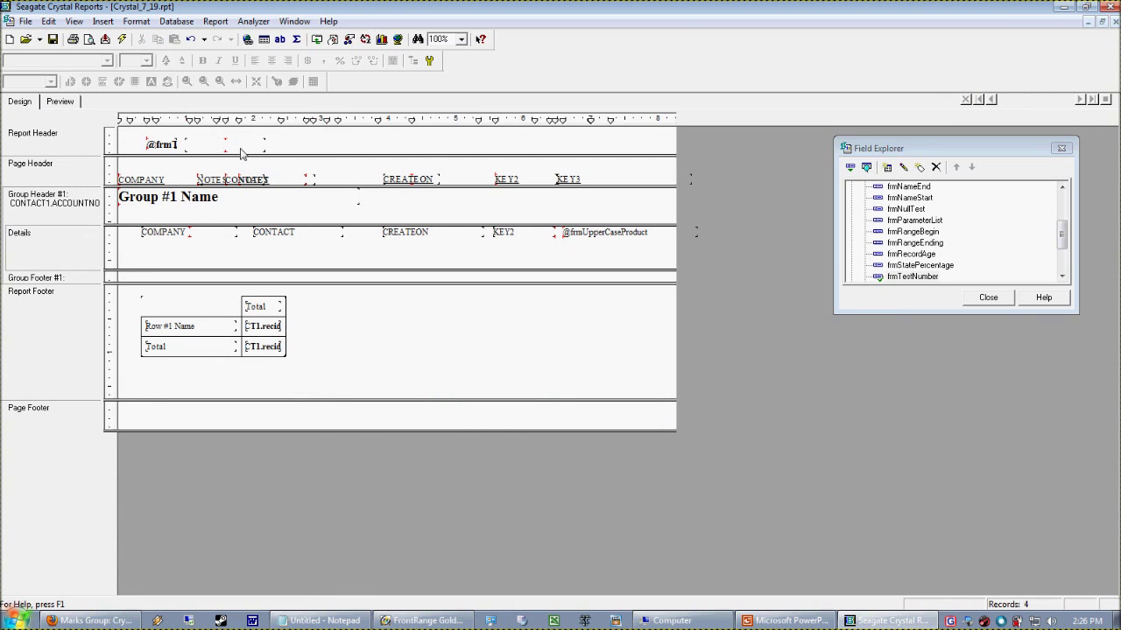
{"action": "left_click", "coordinate": [233, 153]}
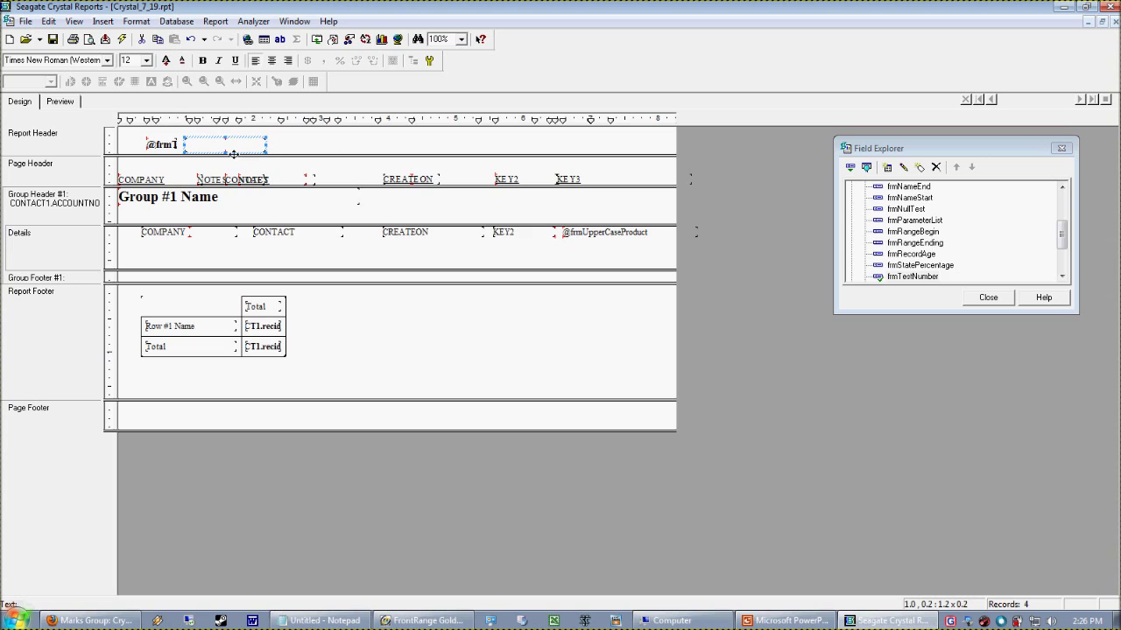
Insert the frmTestNumber field into the percent text object before the % sign
{"action": "left_click", "coordinate": [356, 149]}
{"action": "left_click", "coordinate": [167, 145]}
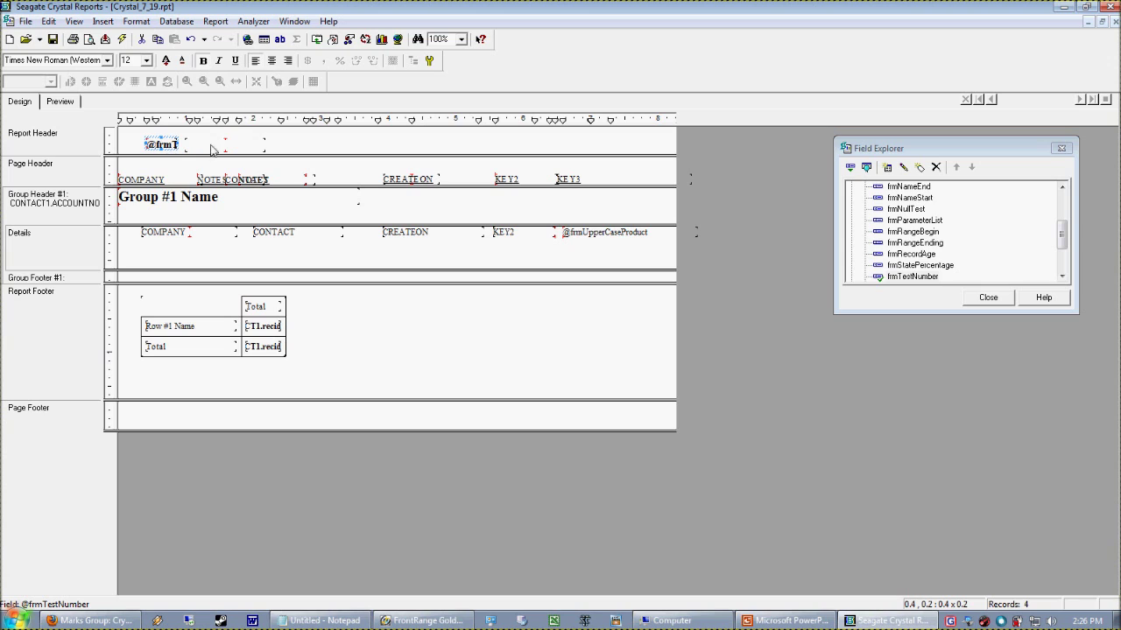
{"action": "double_click", "coordinate": [915, 277]}
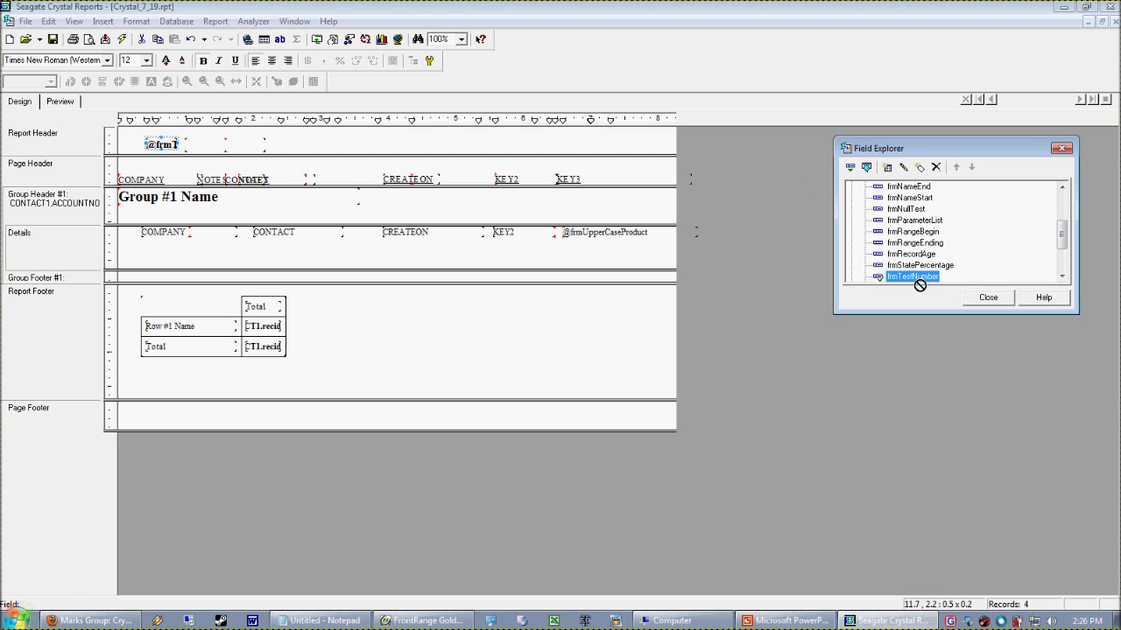
{"action": "left_click", "coordinate": [221, 148]}
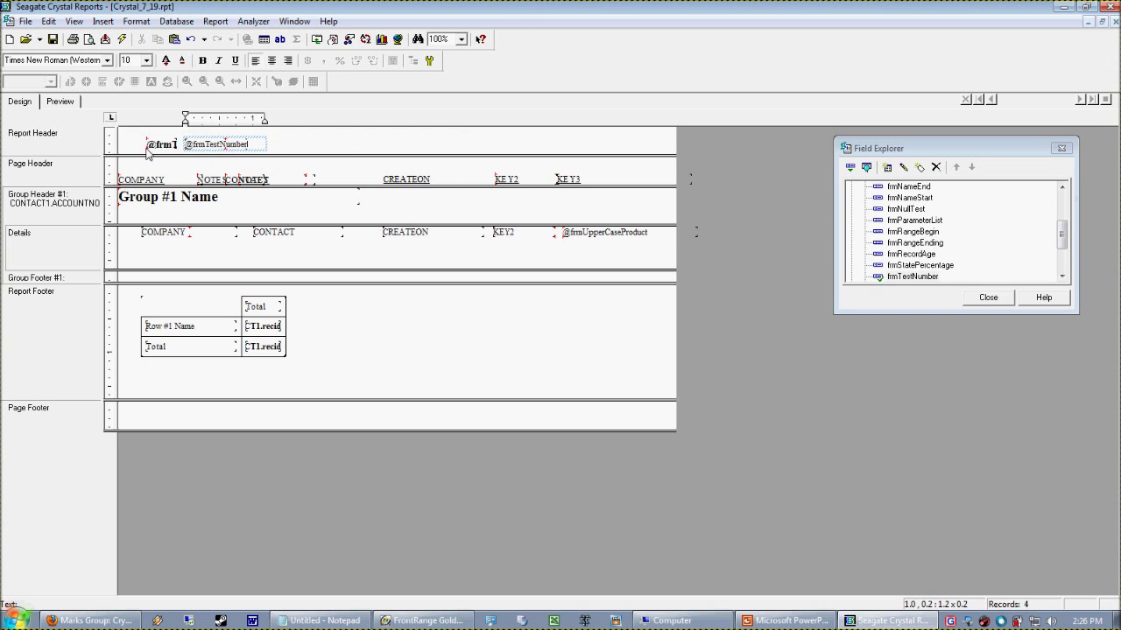
{"action": "double_click", "coordinate": [900, 278]}
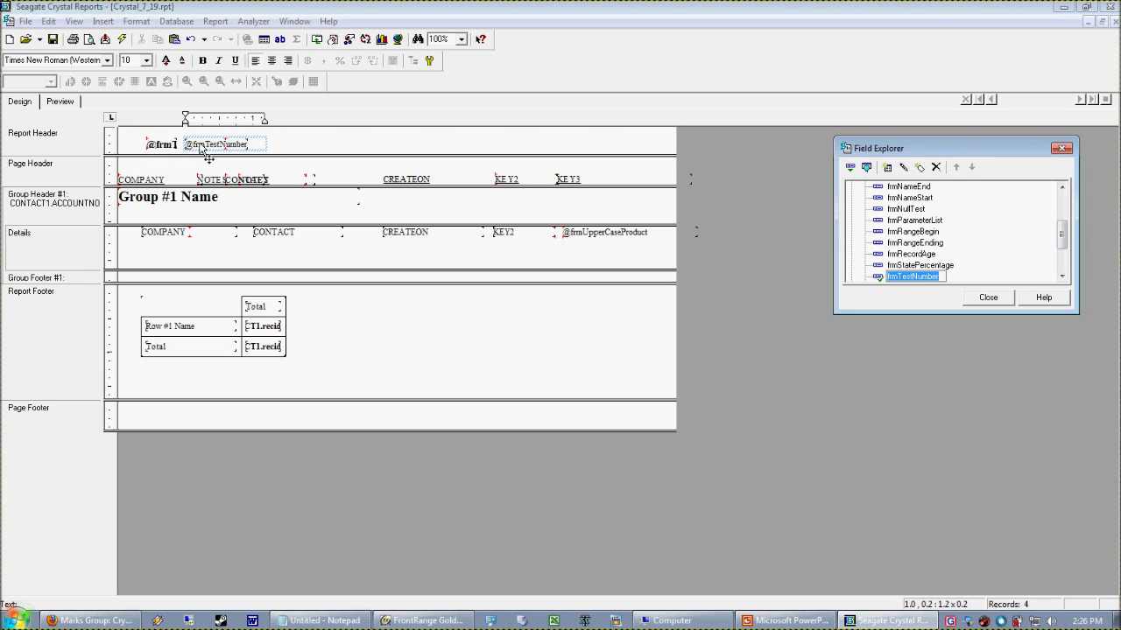
{"action": "key", "text": "Escape"}
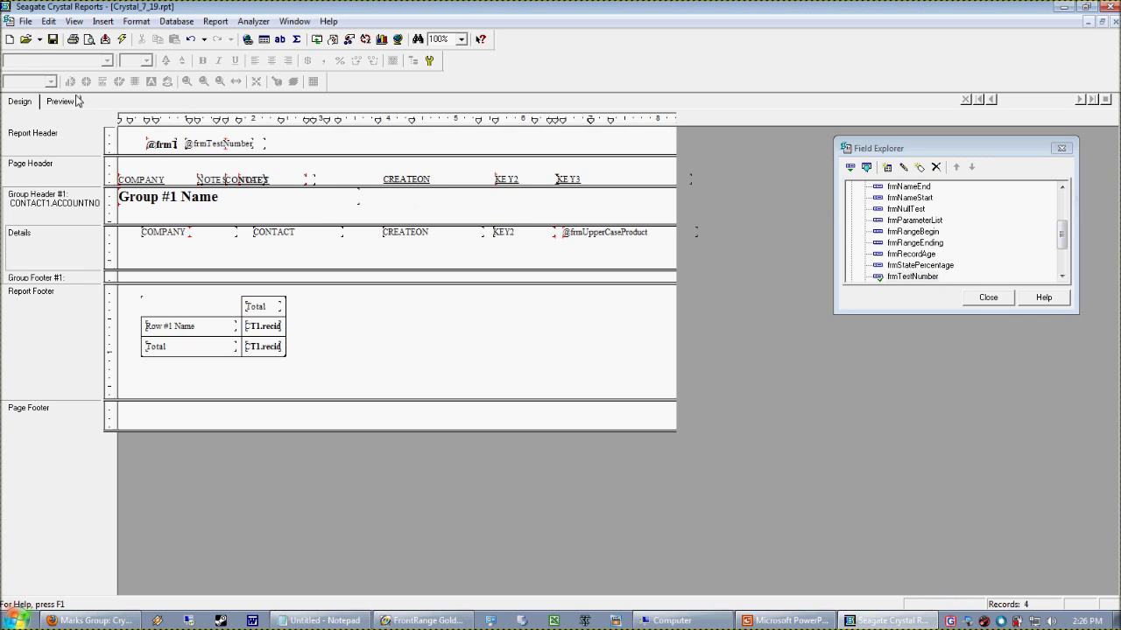
Preview the combined header text, which reads 42.24 %
{"action": "left_click", "coordinate": [65, 101]}
{"action": "left_click", "coordinate": [27, 101]}
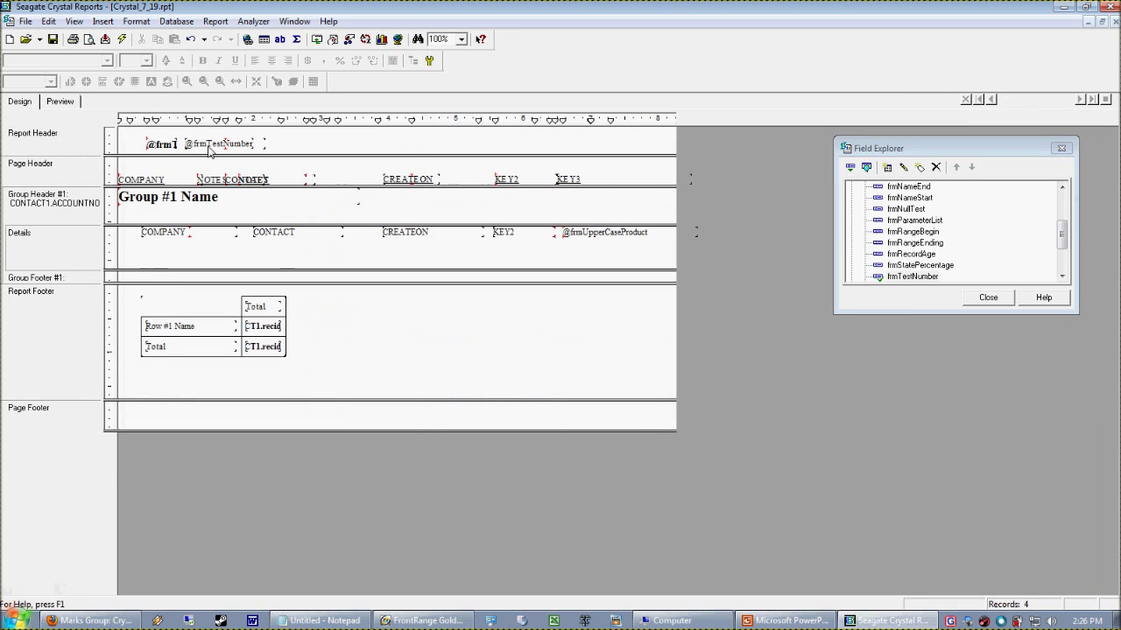
{"action": "left_click", "coordinate": [254, 146]}
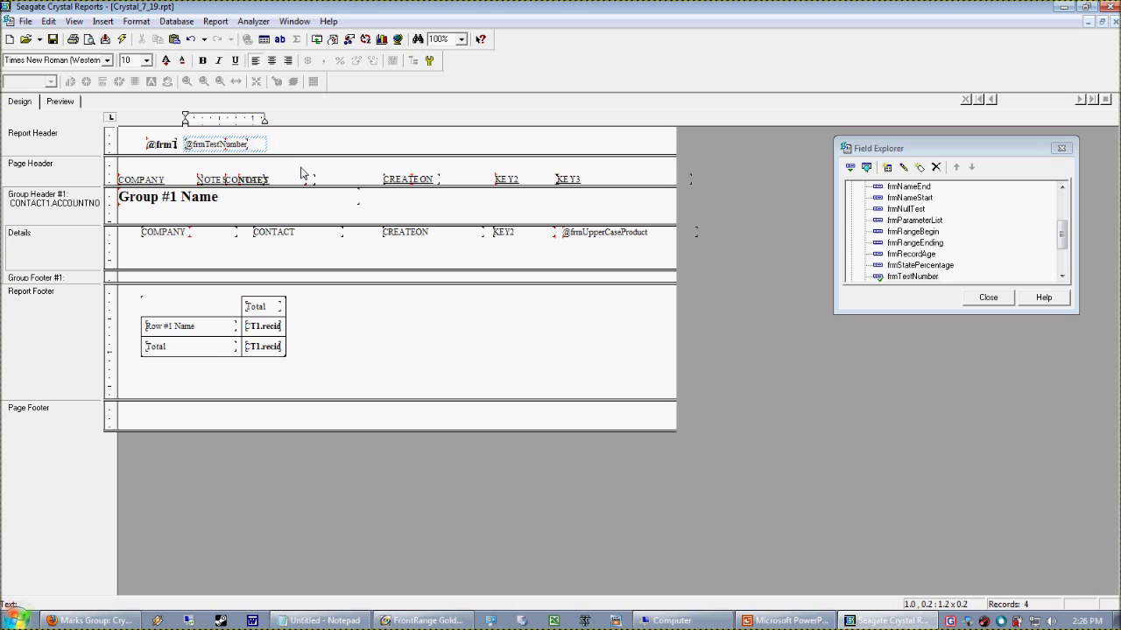
{"action": "left_click", "coordinate": [74, 101]}
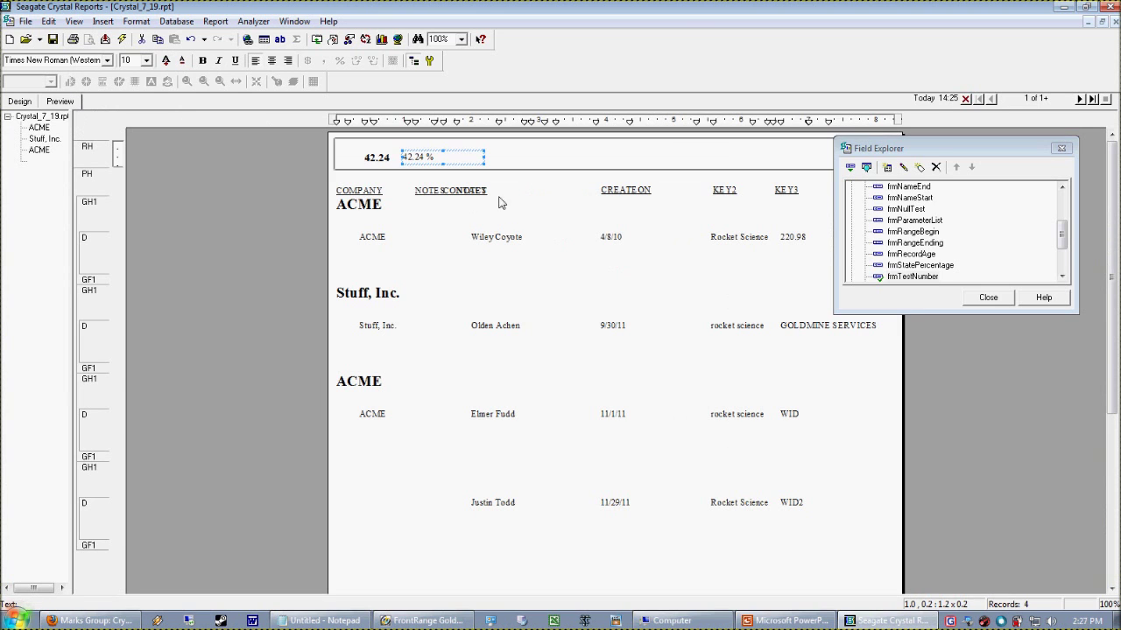
{"action": "left_click", "coordinate": [417, 158]}
{"action": "left_click", "coordinate": [26, 102]}
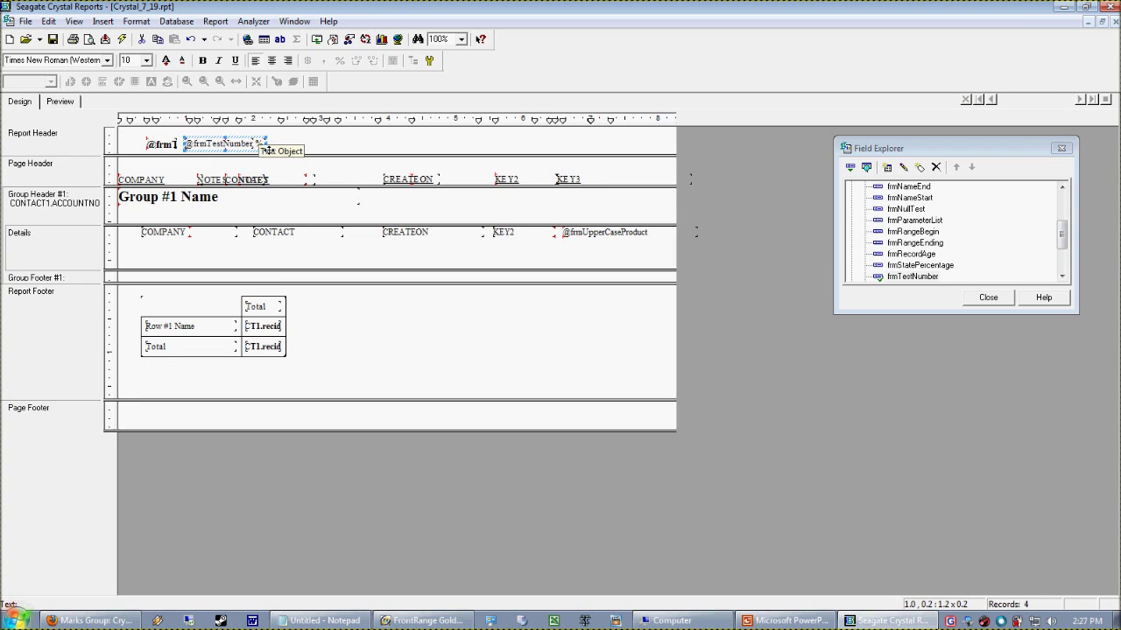
{"action": "key", "text": "Right"}
{"action": "key", "text": "Right"}
{"action": "key", "text": "Right"}
{"action": "key", "text": "Right"}
{"action": "key", "text": "Right"}
{"action": "key", "text": "Right"}
{"action": "key", "text": "Right"}
{"action": "key", "text": "Right"}
{"action": "key", "text": "Right"}
{"action": "key", "text": "Right"}
{"action": "key", "text": "Right"}
{"action": "key", "text": "Right"}
{"action": "key", "text": "Right"}
{"action": "key", "text": "Right"}
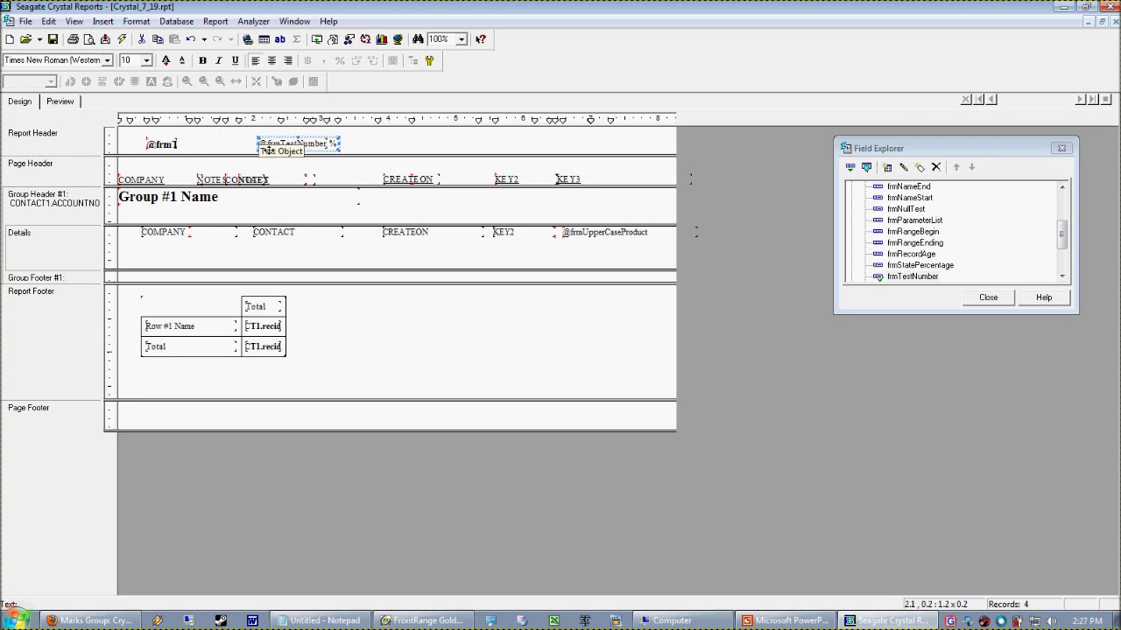
{"action": "left_click", "coordinate": [162, 144]}
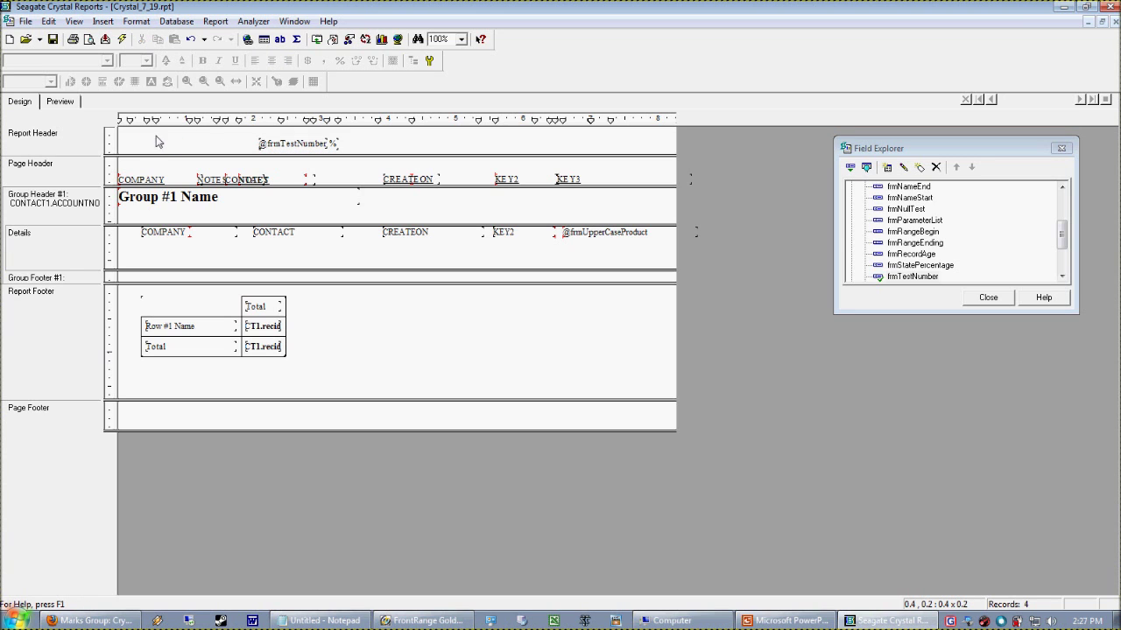
{"action": "left_click", "coordinate": [59, 102]}
Preview to confirm the header shows only 42.24 %
{"action": "left_click", "coordinate": [473, 166]}
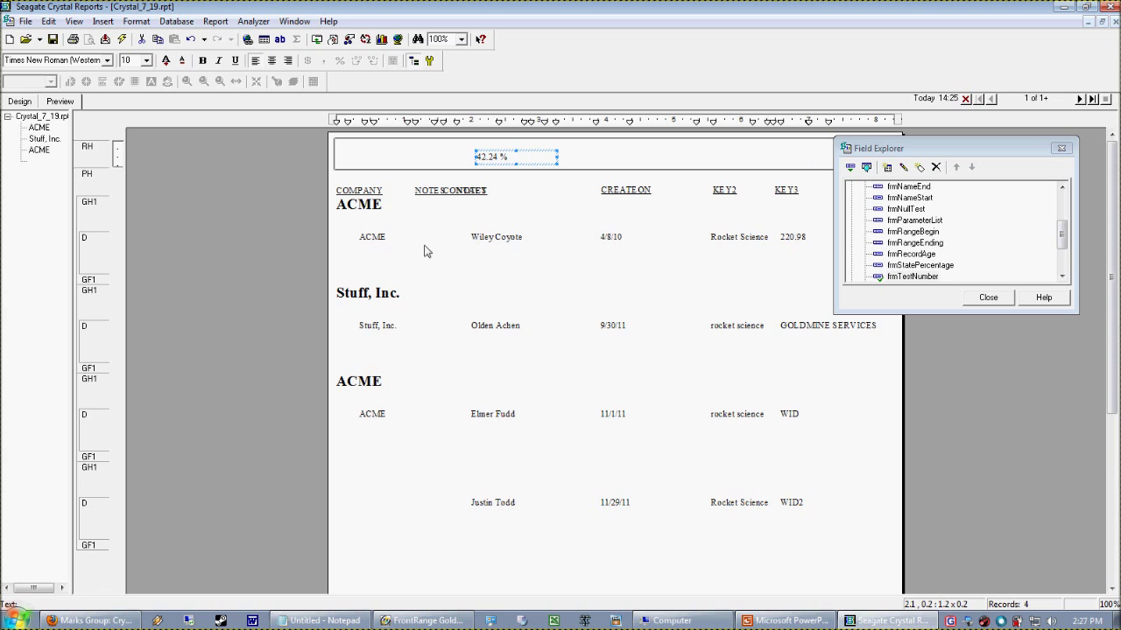
{"action": "left_click", "coordinate": [25, 124]}
{"action": "left_click", "coordinate": [24, 101]}
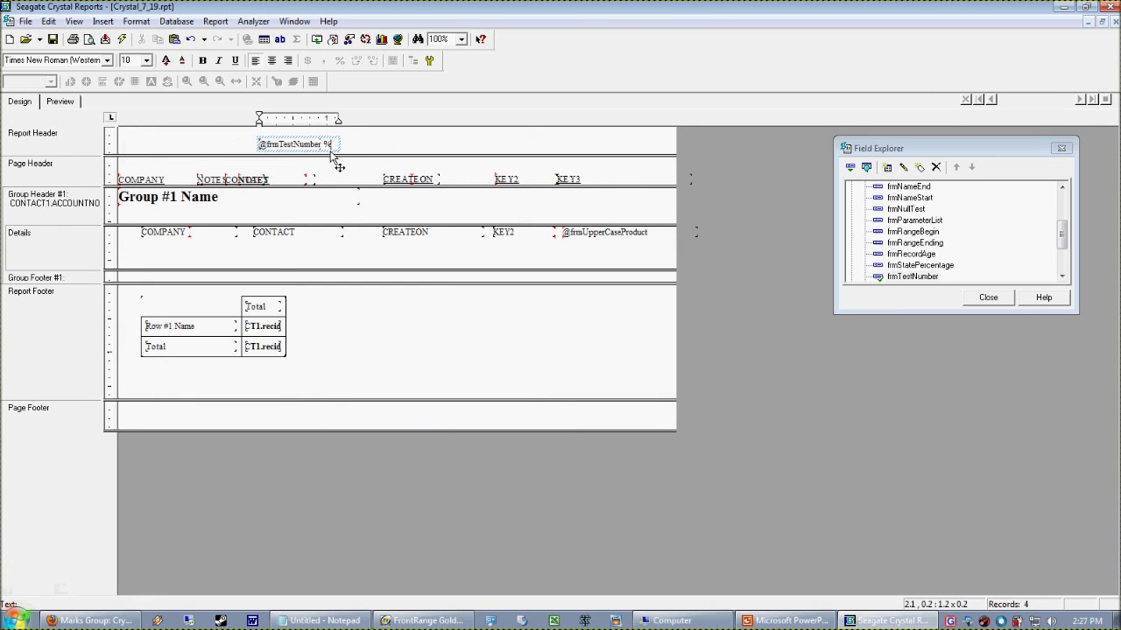
{"action": "left_click", "coordinate": [59, 103]}
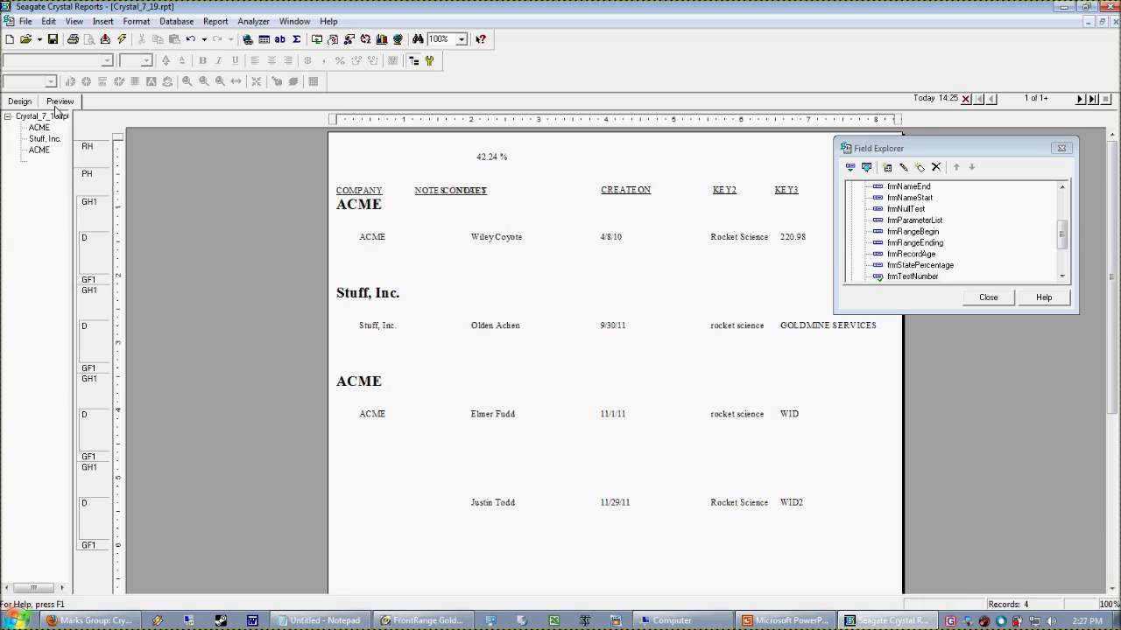
{"action": "left_click", "coordinate": [511, 162]}
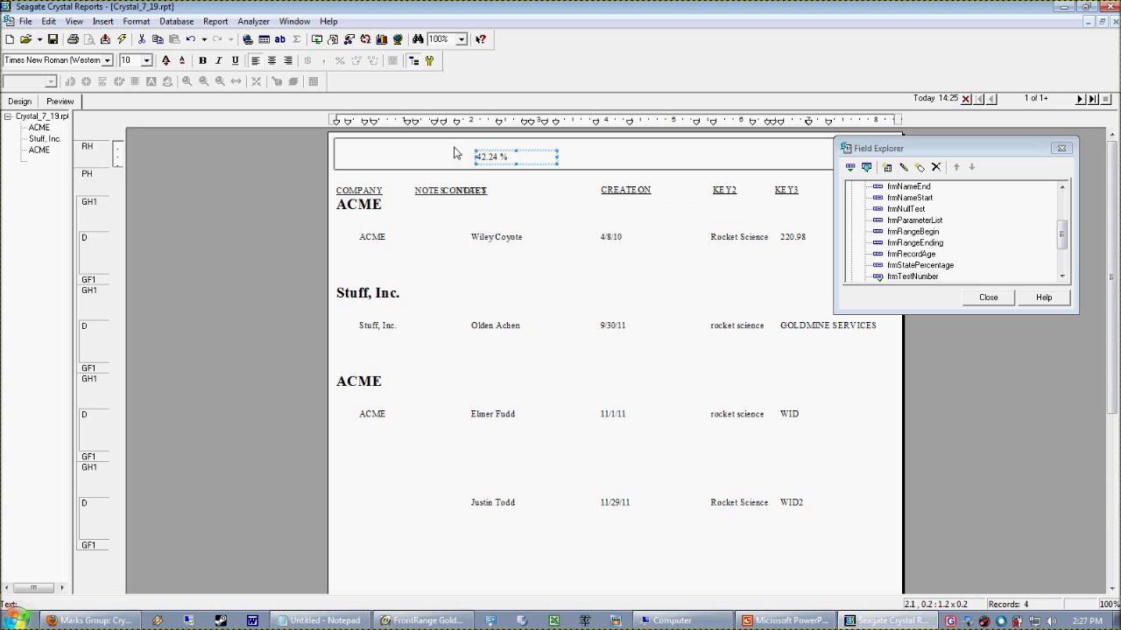
{"action": "left_click", "coordinate": [32, 103]}
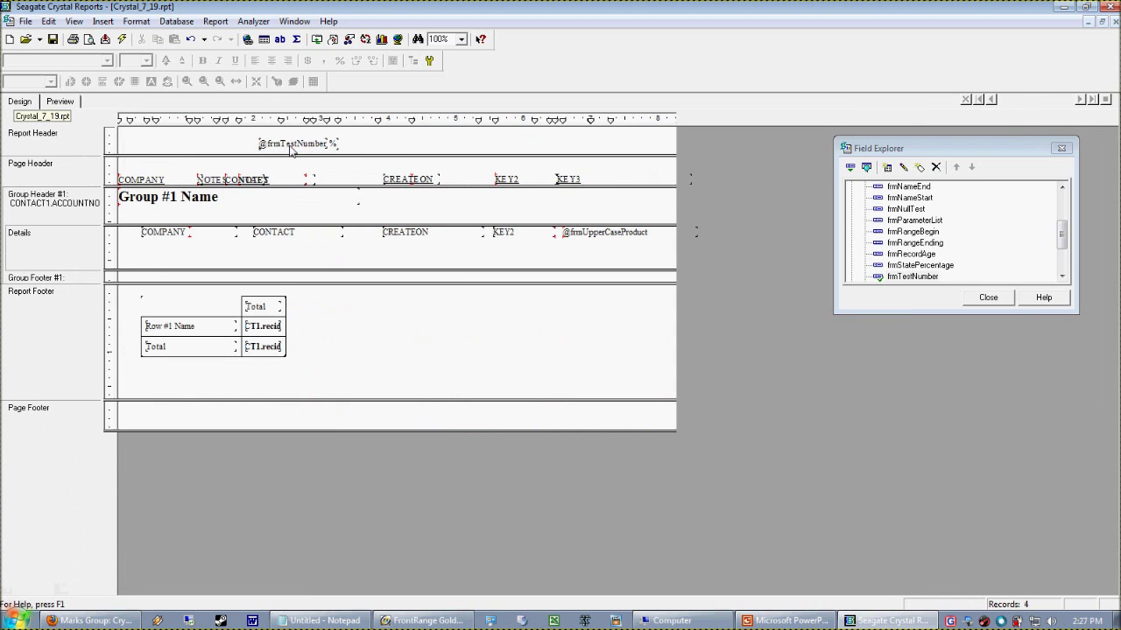
Delete the combined header text and rewrite frmTestNumber as TONUMBER("42.24"), checked error-free
{"action": "key", "text": "Delete"}
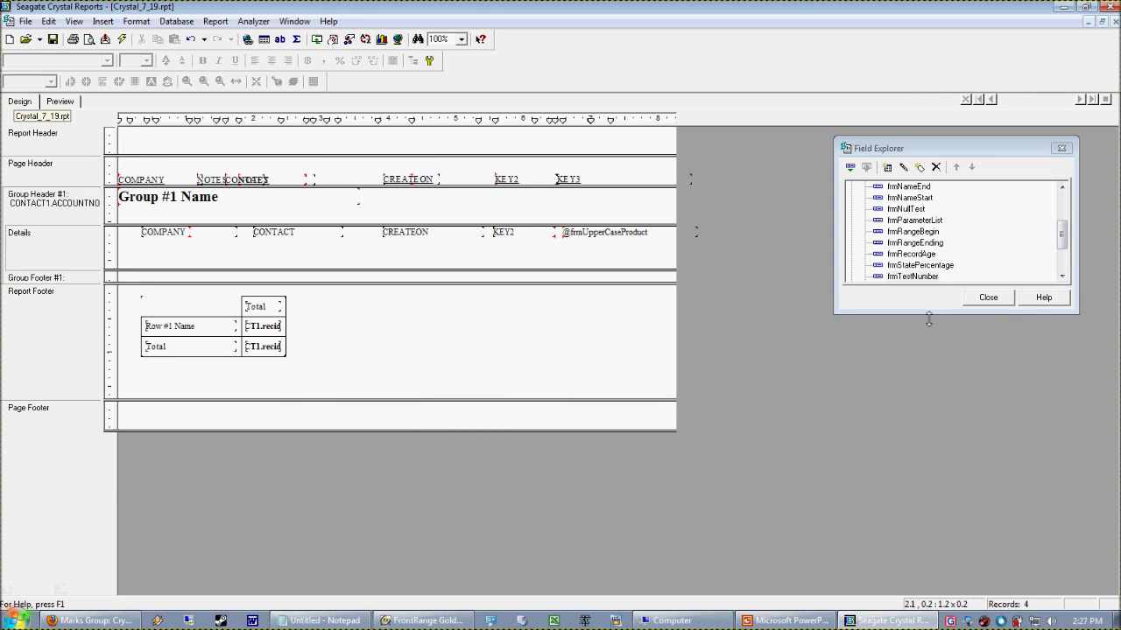
{"action": "left_click", "coordinate": [896, 278]}
{"action": "right_click", "coordinate": [896, 278]}
{"action": "left_click", "coordinate": [928, 338]}
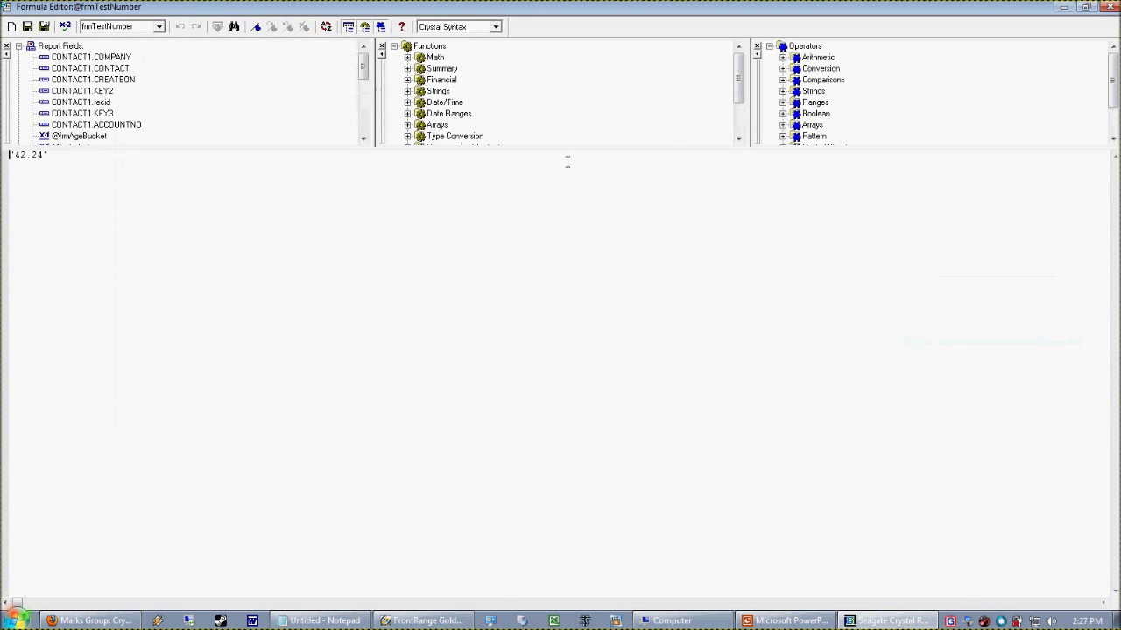
{"action": "left_click", "coordinate": [90, 197]}
{"action": "key", "text": "ctrl+a"}
{"action": "left_click", "coordinate": [210, 194]}
{"action": "type", "text": "TONUMBER("}
{"action": "left_click", "coordinate": [65, 27]}
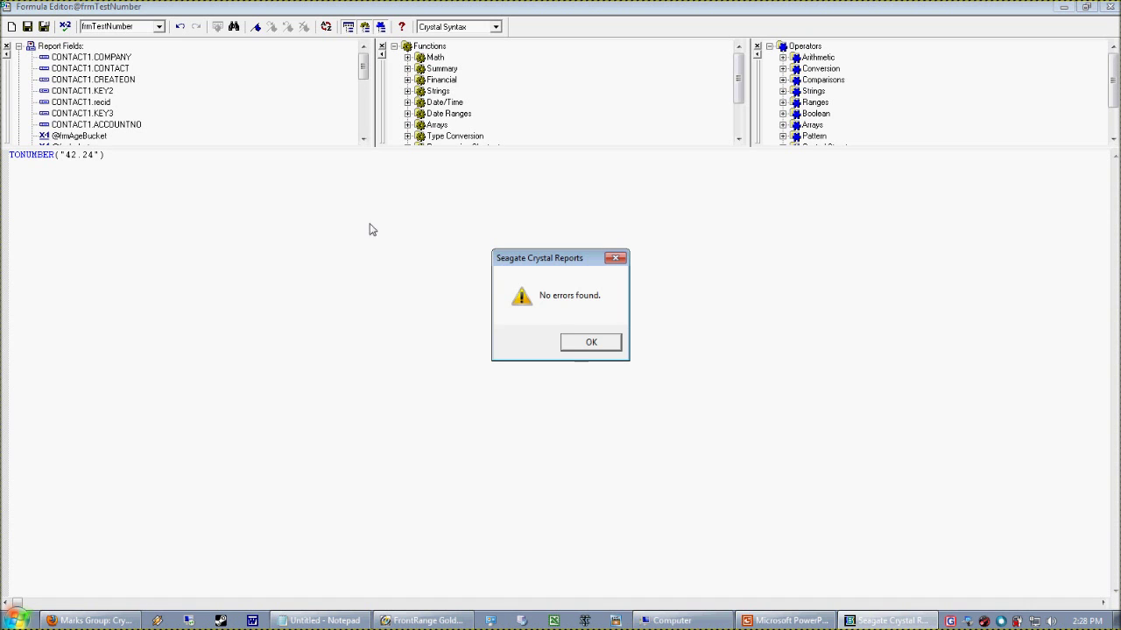
{"action": "left_click", "coordinate": [591, 342]}
{"action": "left_click", "coordinate": [44, 26]}
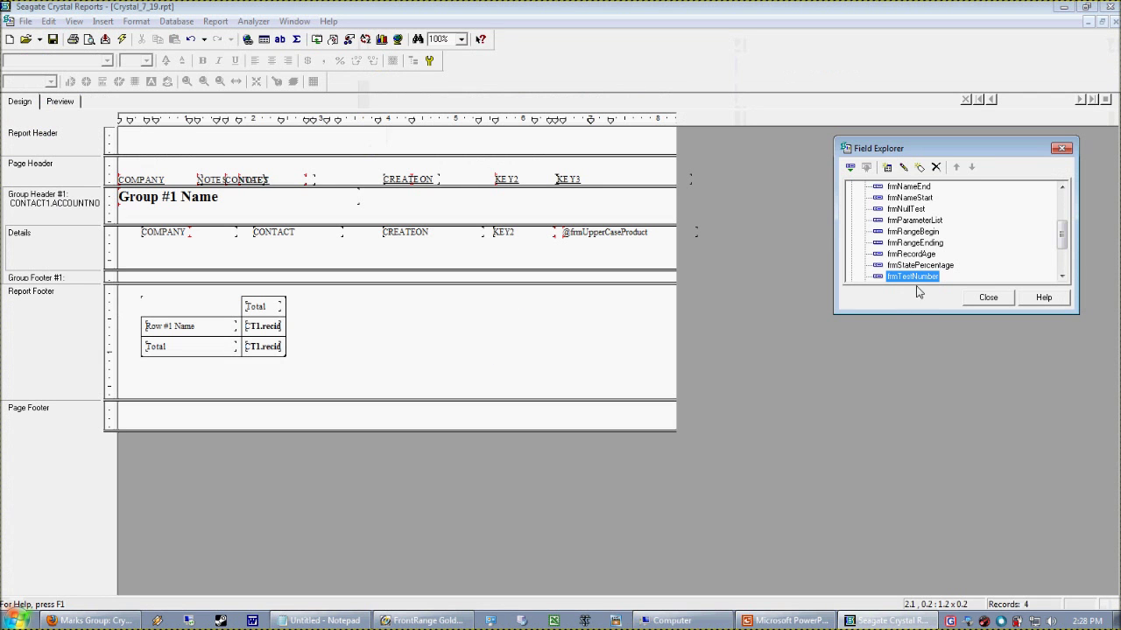
Place frmTestNumber in the Report Header and preview it as 42.24
{"action": "left_click_drag", "start_coordinate": [912, 277], "coordinate": [140, 142]}
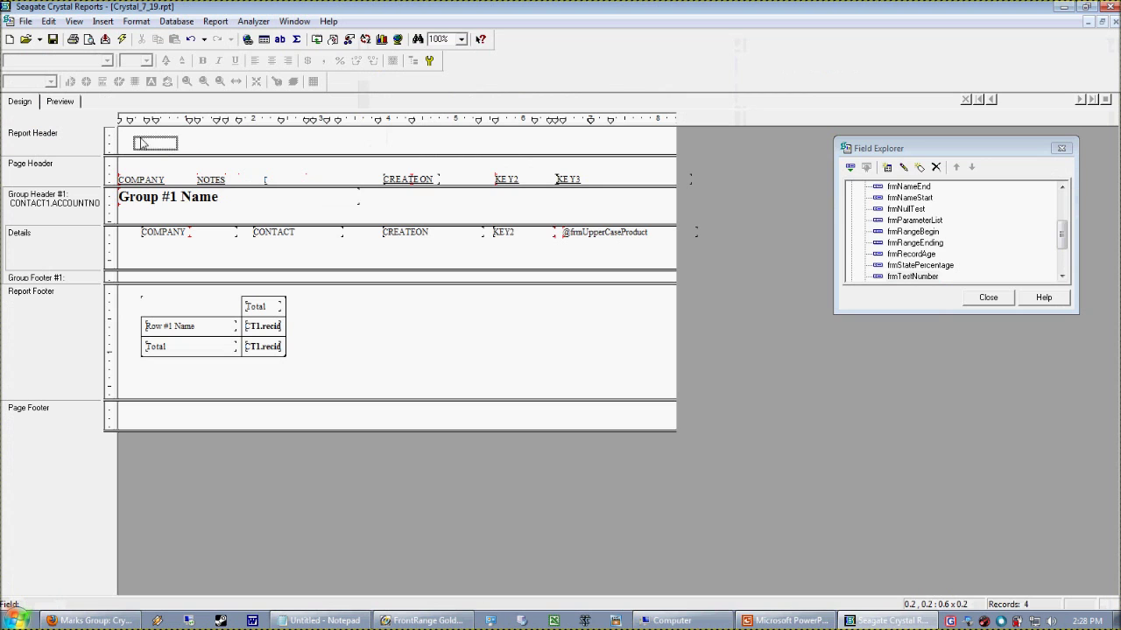
{"action": "left_click", "coordinate": [59, 102]}
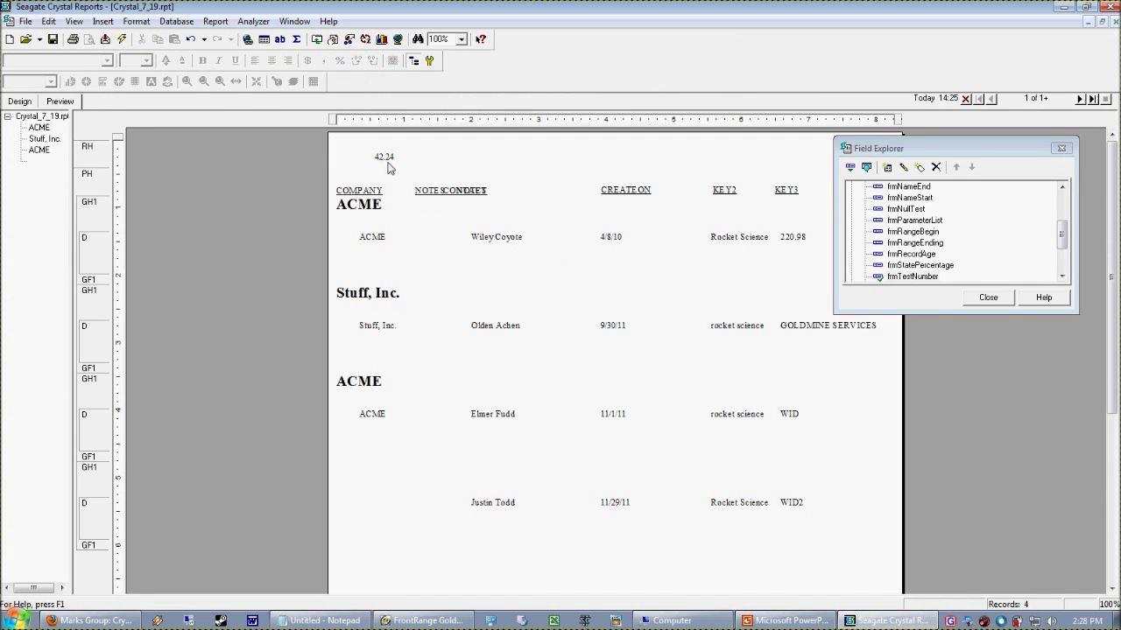
{"action": "left_click", "coordinate": [380, 160]}
Give the field a custom currency symbol "%" placed after the number, showing 42.24%
{"action": "right_click", "coordinate": [377, 158]}
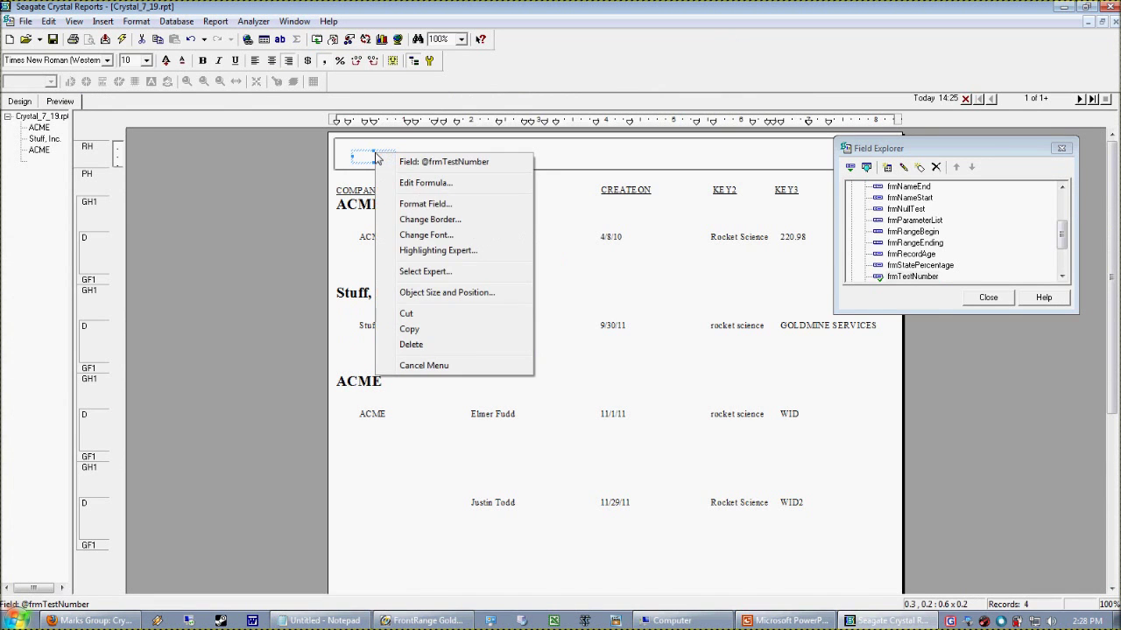
{"action": "left_click", "coordinate": [456, 209]}
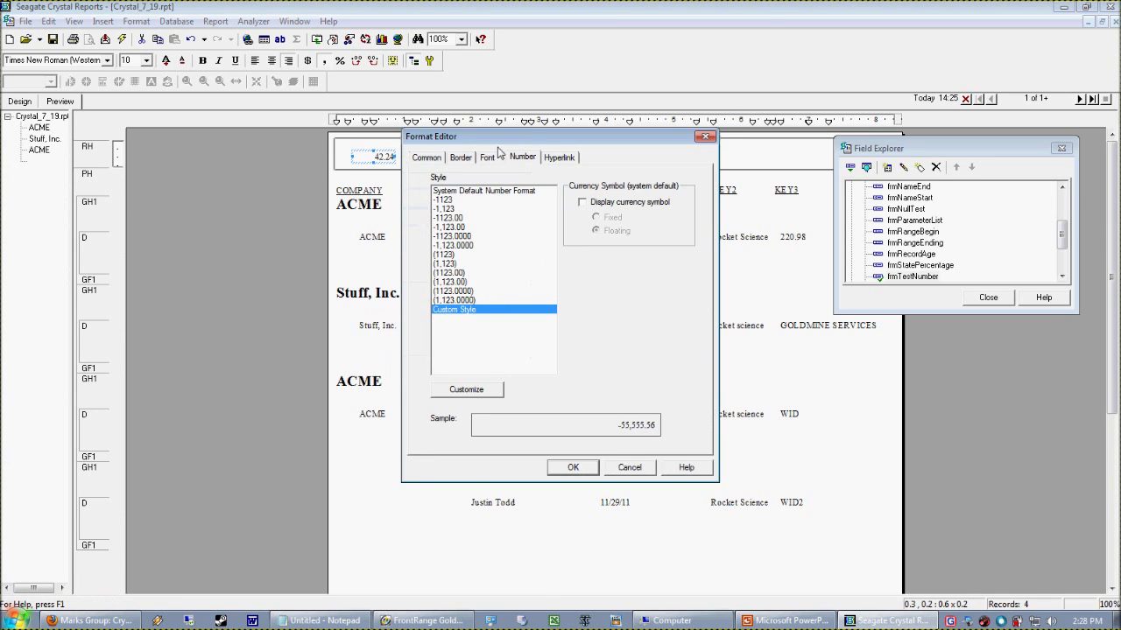
{"action": "left_click_drag", "start_coordinate": [604, 104], "coordinate": [653, 81]}
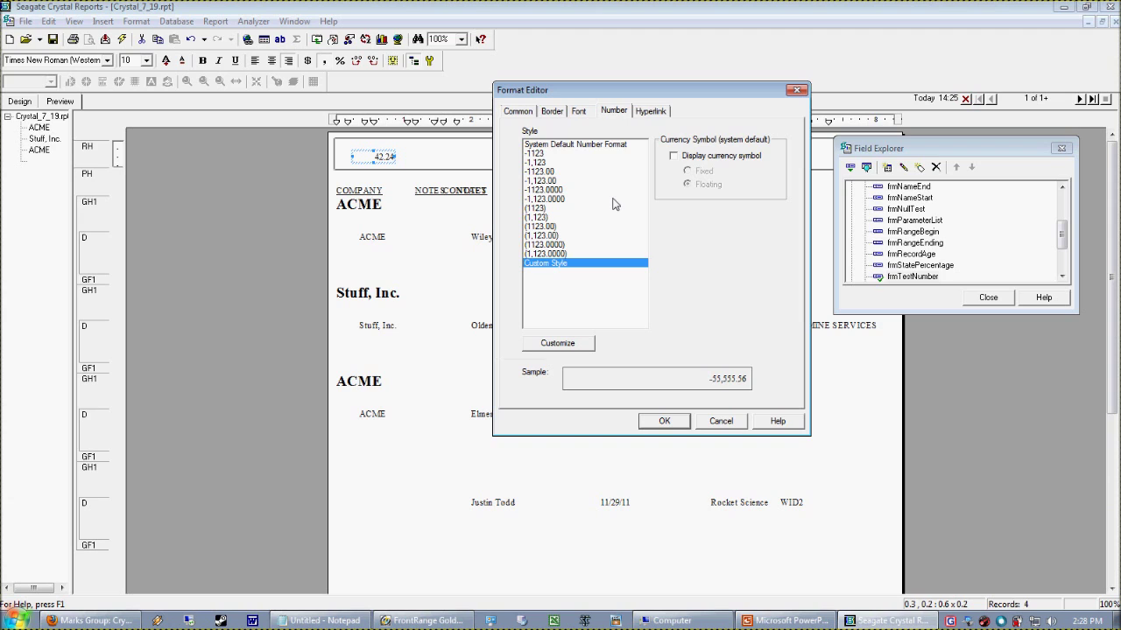
{"action": "left_click", "coordinate": [555, 344]}
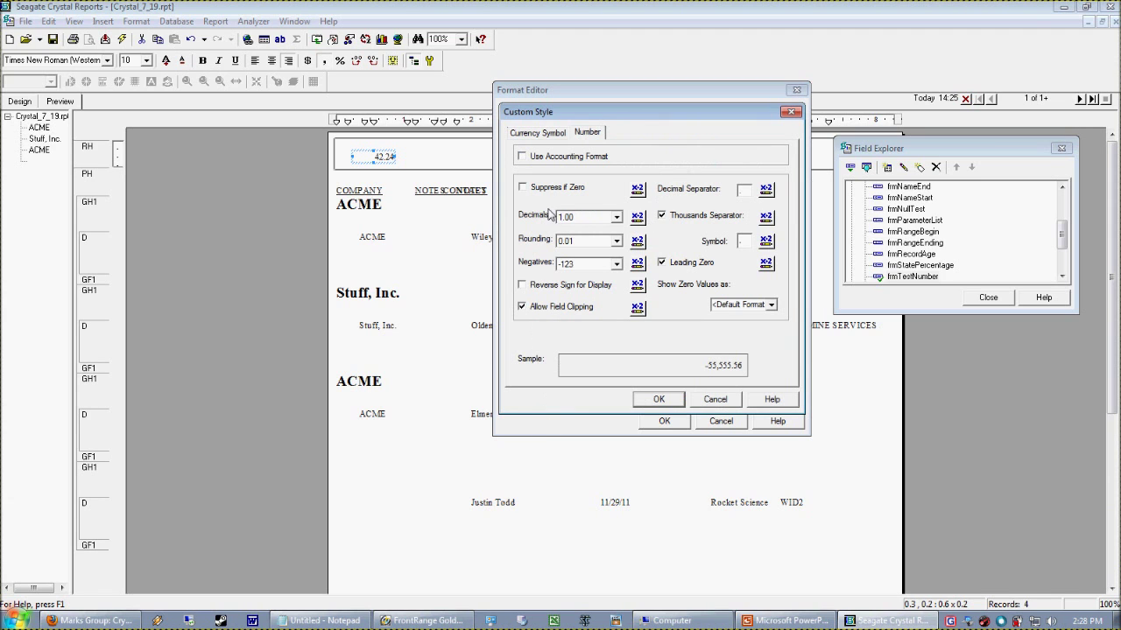
{"action": "left_click", "coordinate": [552, 134]}
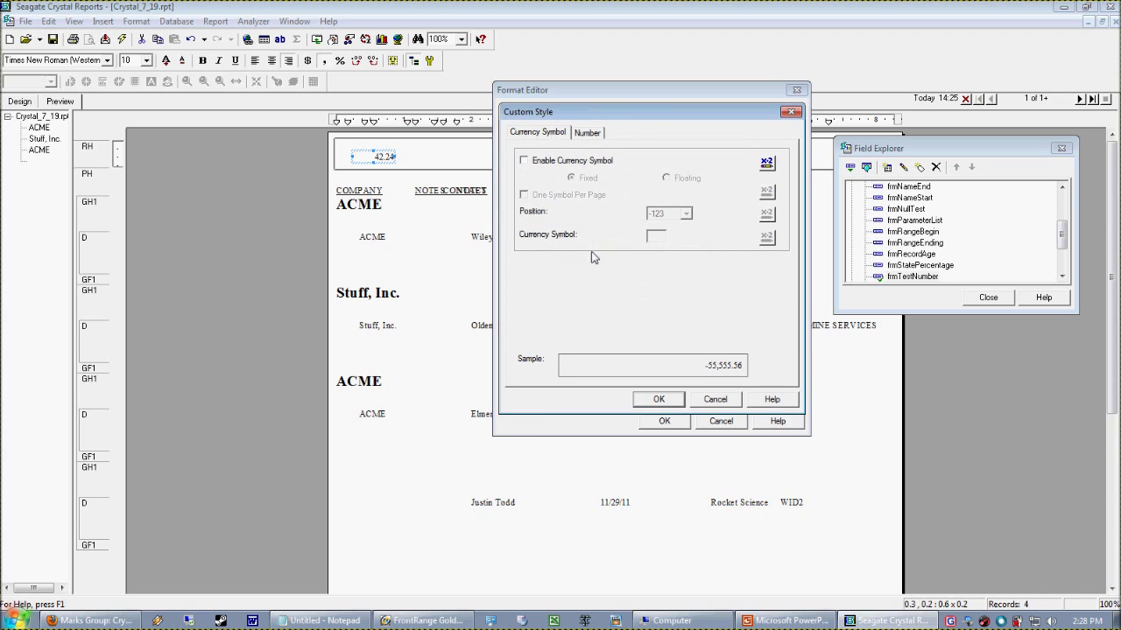
{"action": "left_click", "coordinate": [564, 160]}
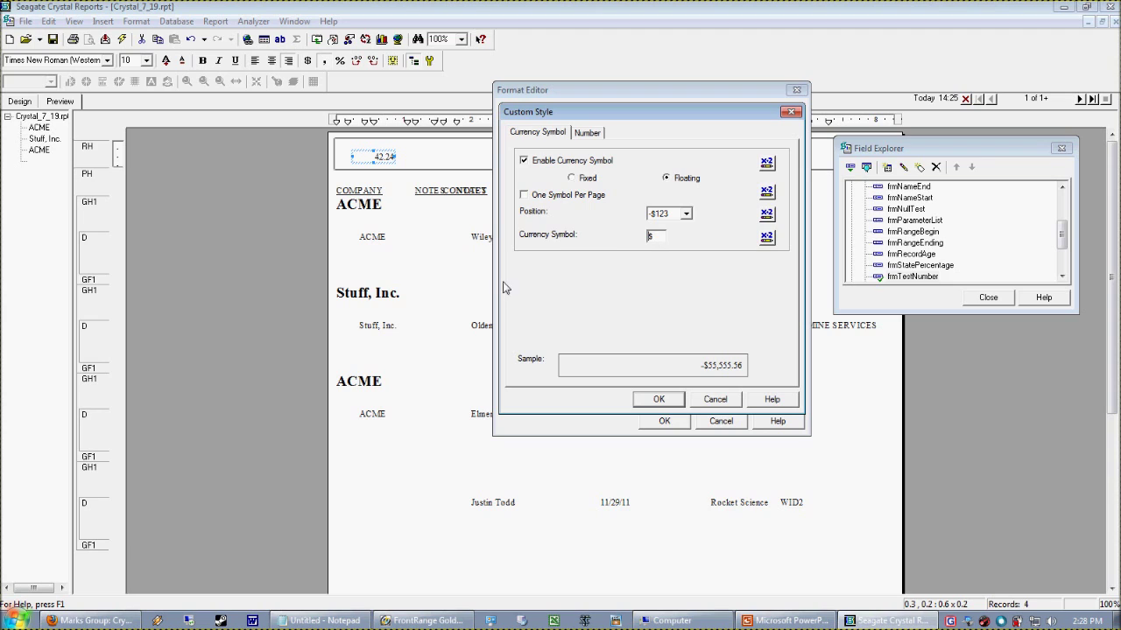
{"action": "left_click_drag", "start_coordinate": [640, 238], "coordinate": [667, 238]}
{"action": "type", "text": "%"}
{"action": "left_click", "coordinate": [686, 215]}
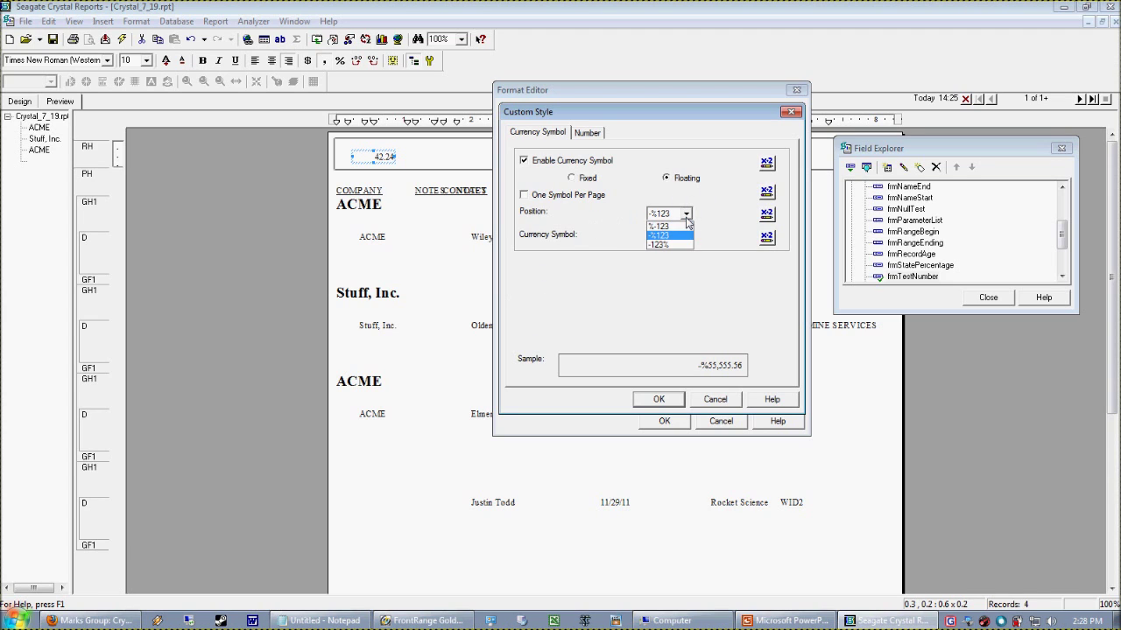
{"action": "left_click", "coordinate": [670, 245]}
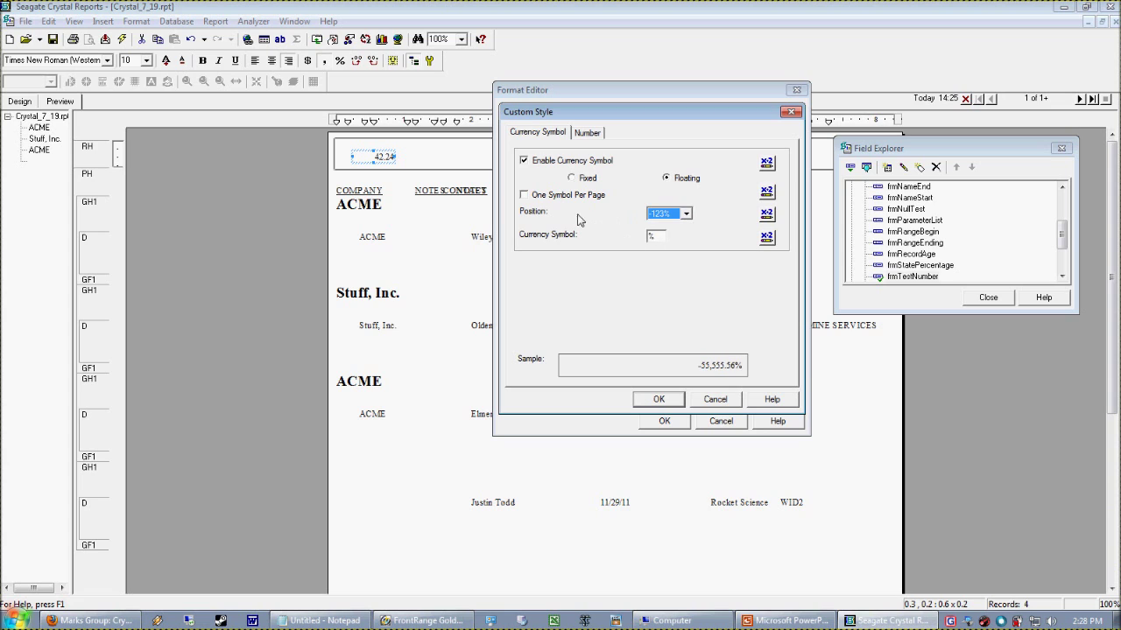
{"action": "left_click", "coordinate": [657, 400]}
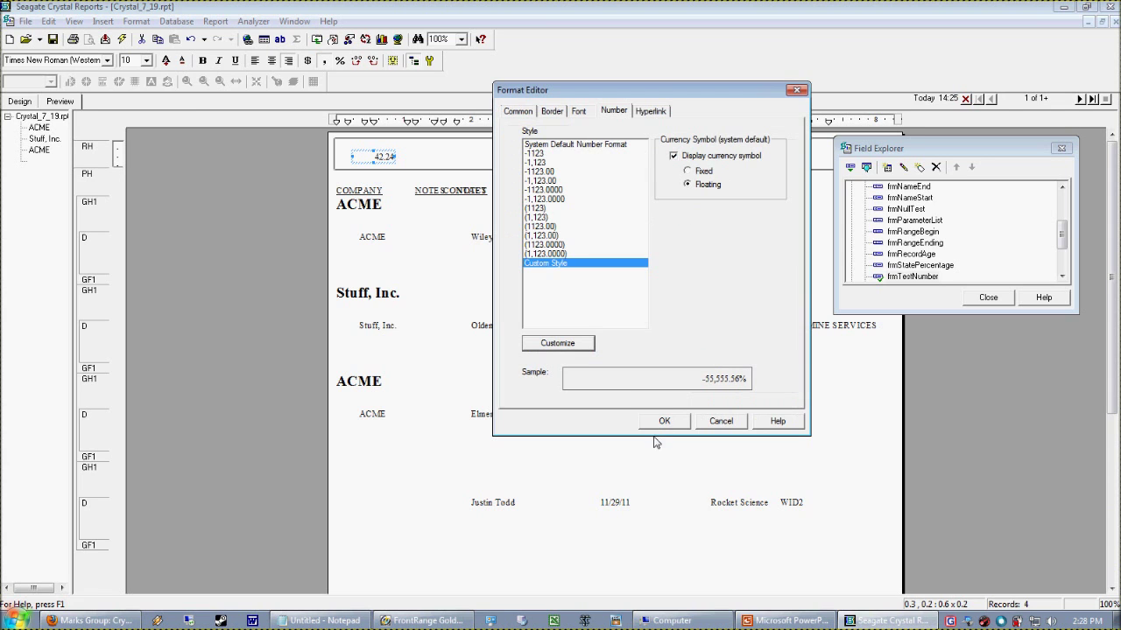
{"action": "left_click", "coordinate": [663, 421]}
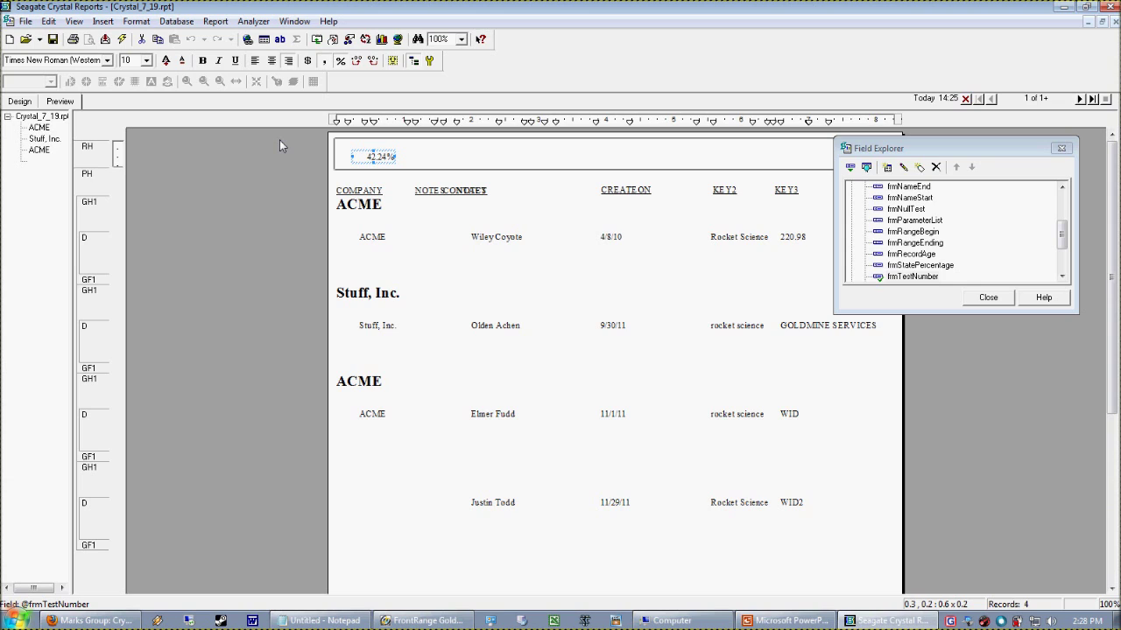
Open the 42.24% field's format settings, then discard the changes
{"action": "left_click", "coordinate": [388, 145]}
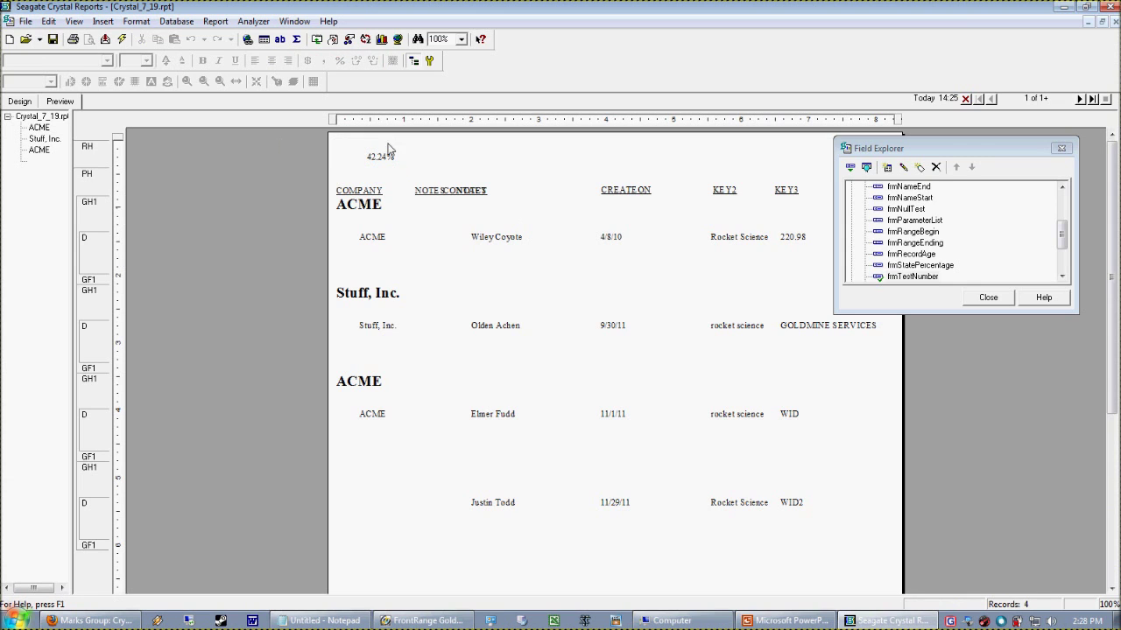
{"action": "left_click", "coordinate": [375, 157]}
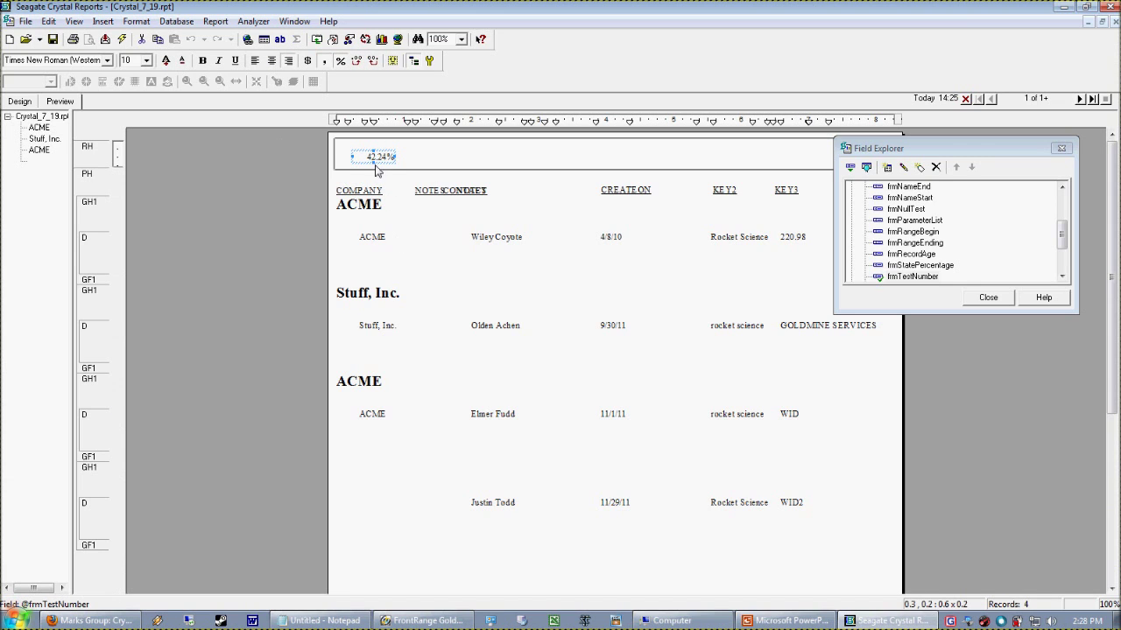
{"action": "right_click", "coordinate": [375, 157]}
{"action": "left_click", "coordinate": [452, 208]}
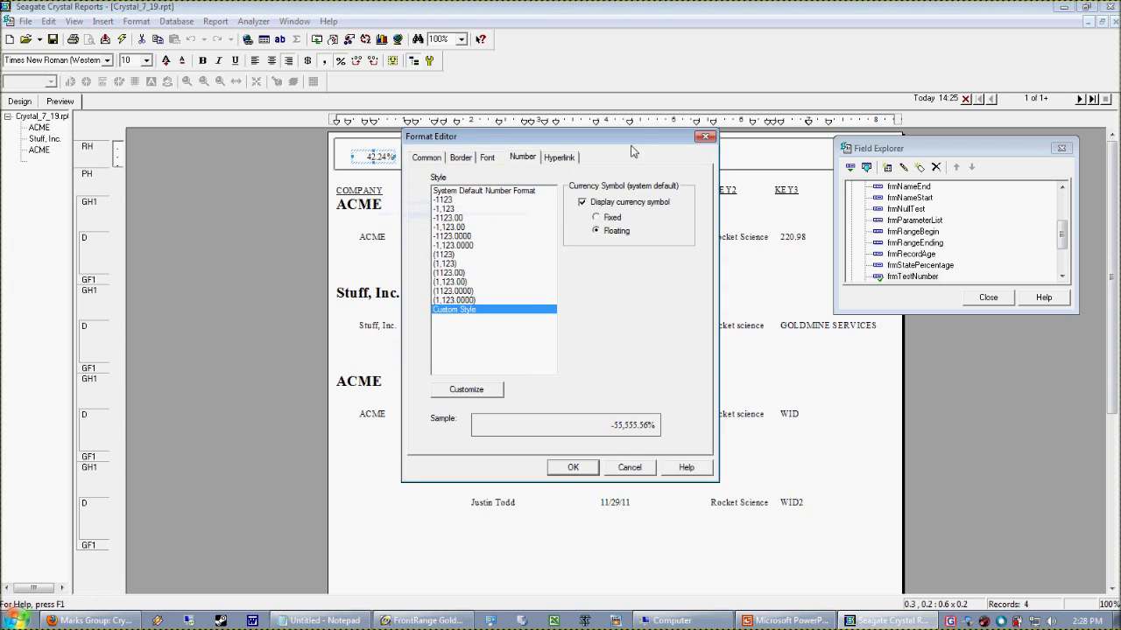
{"action": "left_click_drag", "start_coordinate": [633, 152], "coordinate": [707, 120]}
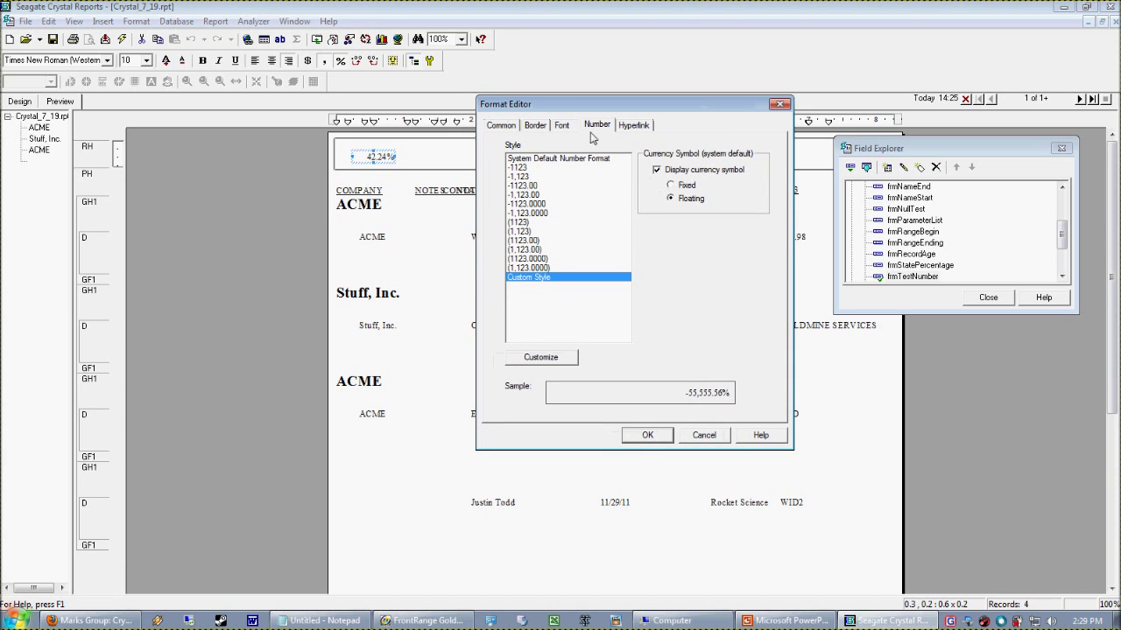
{"action": "left_click", "coordinate": [703, 435]}
Set the field's percent symbol position to -123 % so it reads 42.24 %
{"action": "left_click", "coordinate": [784, 534]}
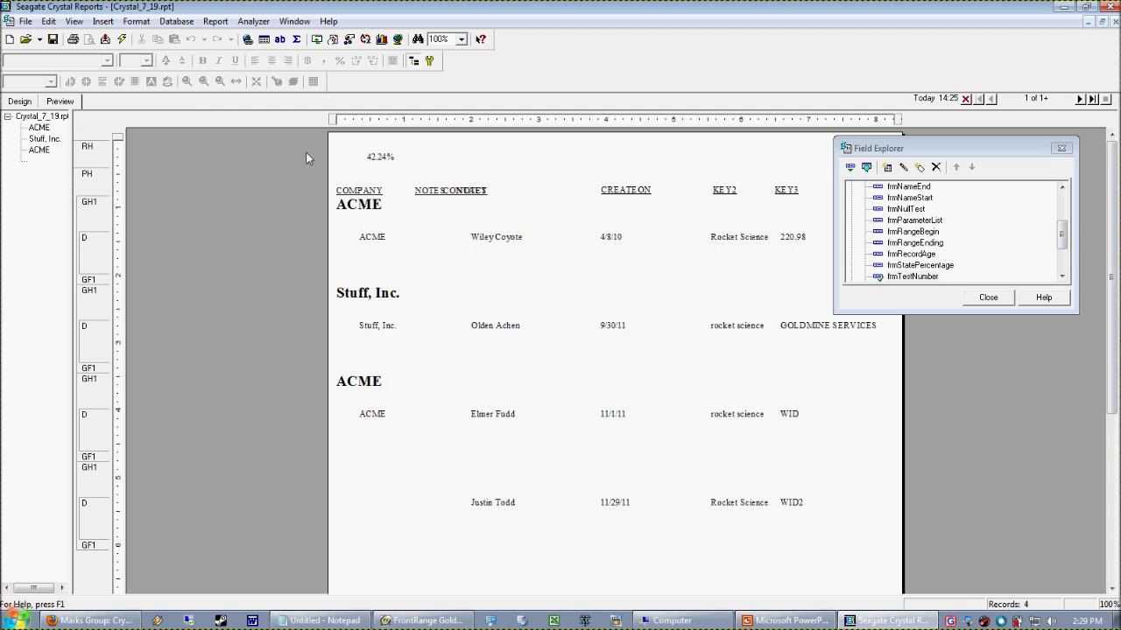
{"action": "right_click", "coordinate": [371, 159]}
{"action": "left_click", "coordinate": [418, 214]}
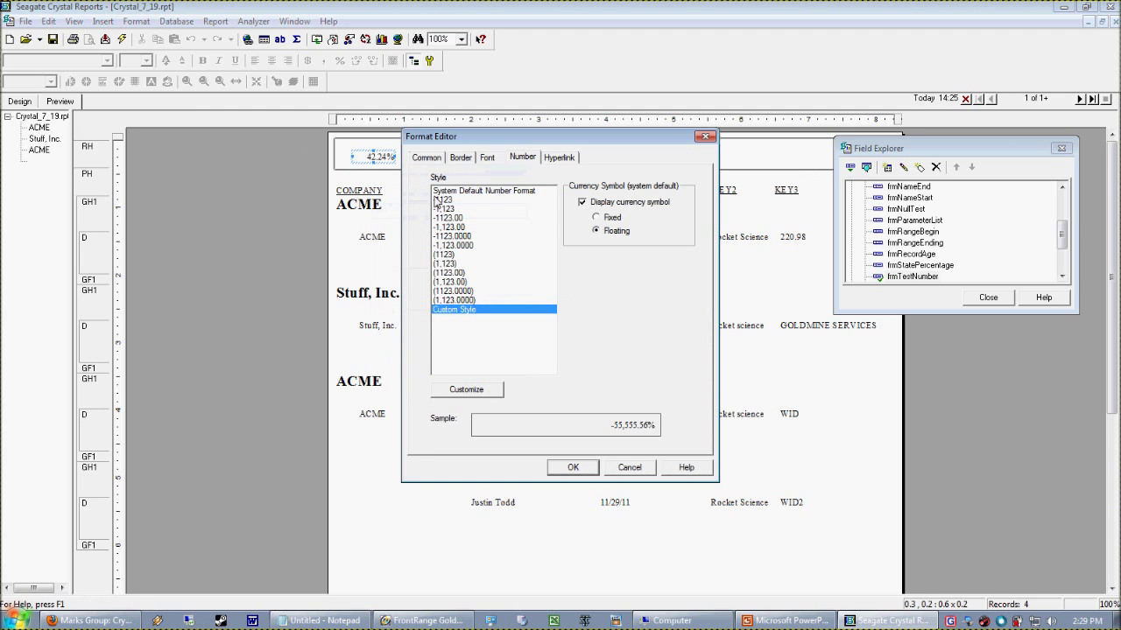
{"action": "left_click", "coordinate": [466, 390]}
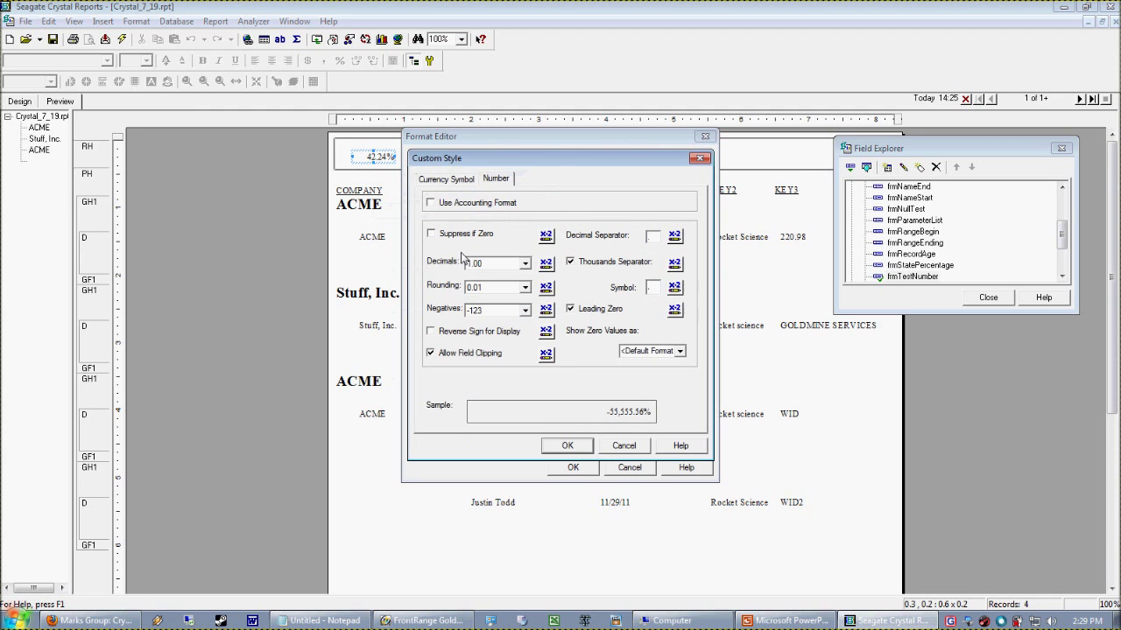
{"action": "left_click", "coordinate": [443, 180]}
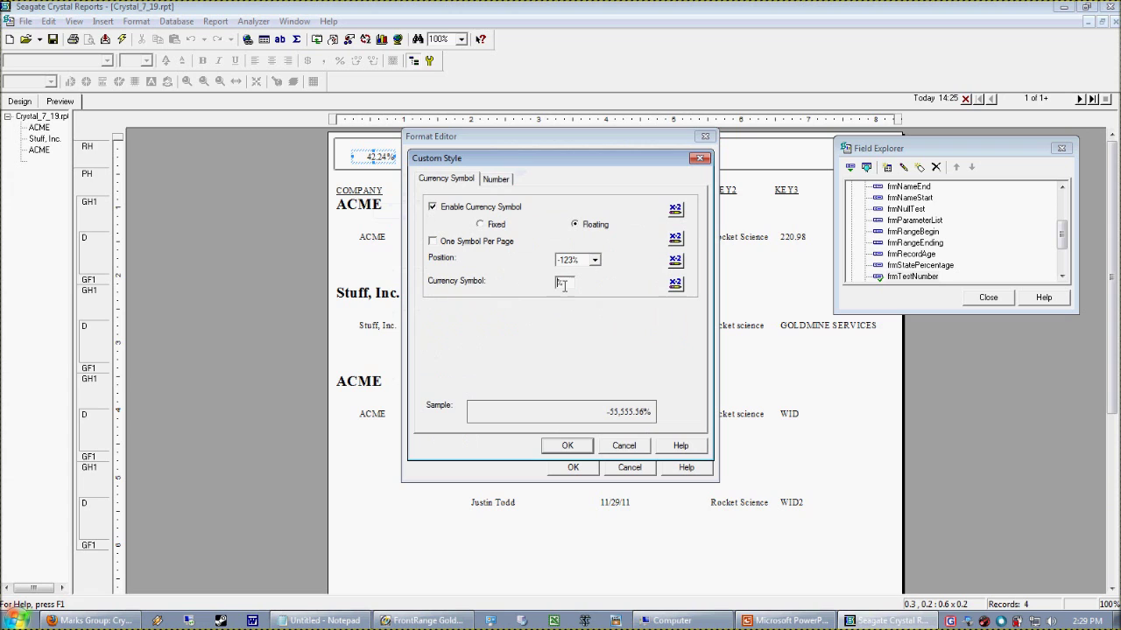
{"action": "left_click", "coordinate": [567, 446]}
{"action": "left_click", "coordinate": [571, 468]}
{"action": "left_click", "coordinate": [386, 175]}
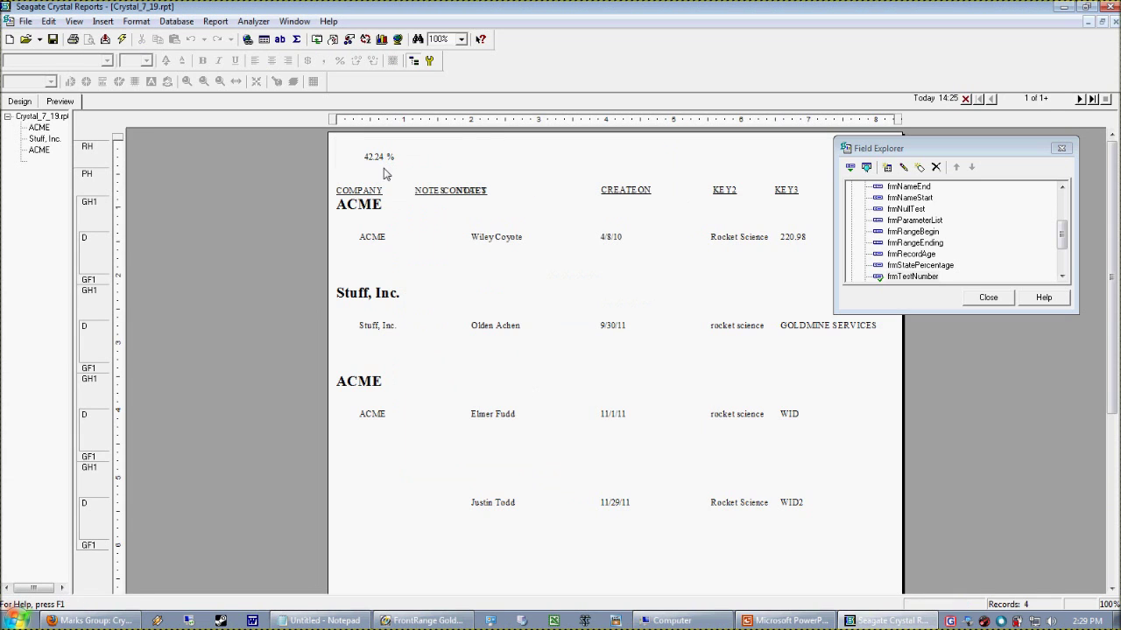
Switch to the PowerPoint presentation and show the WELCOME slide
{"action": "left_click", "coordinate": [368, 165]}
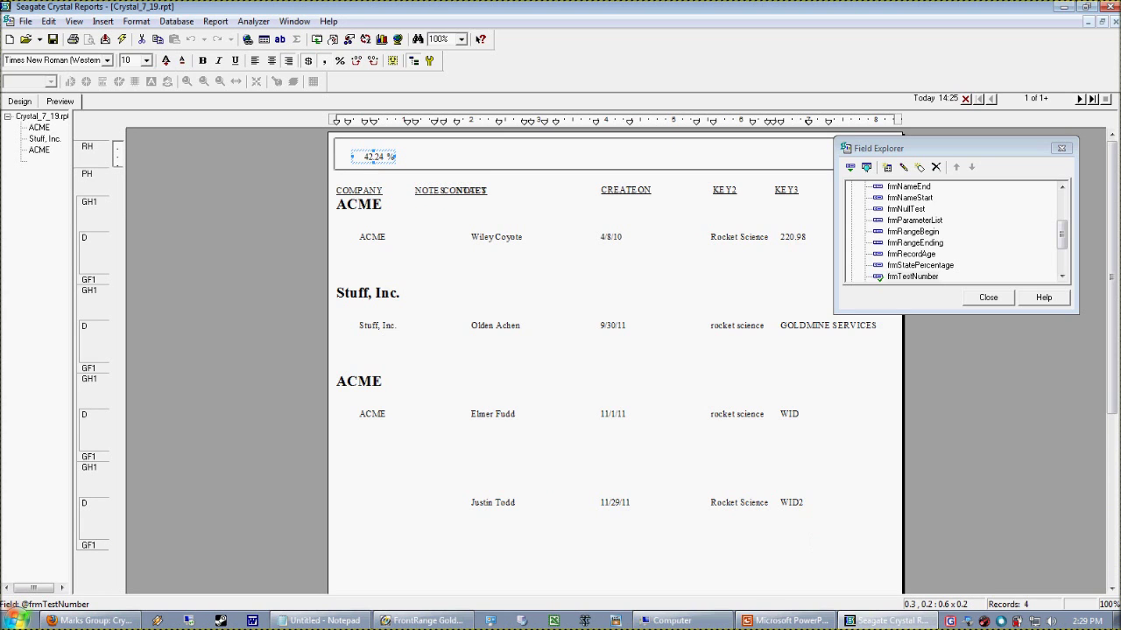
{"action": "left_click", "coordinate": [784, 621]}
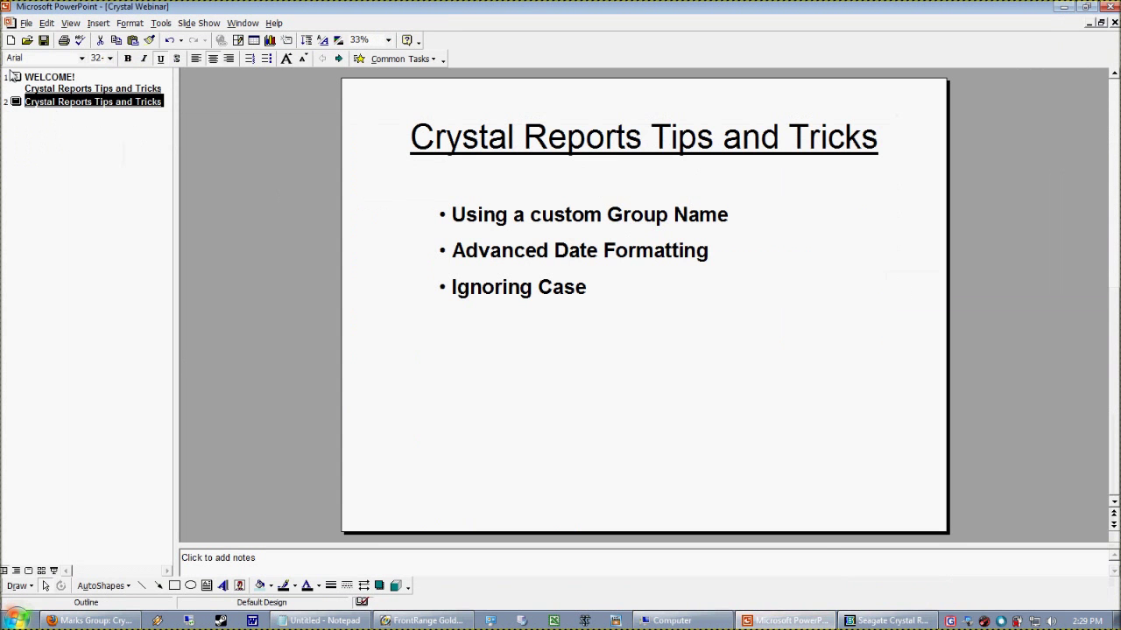
{"action": "left_click", "coordinate": [29, 91]}
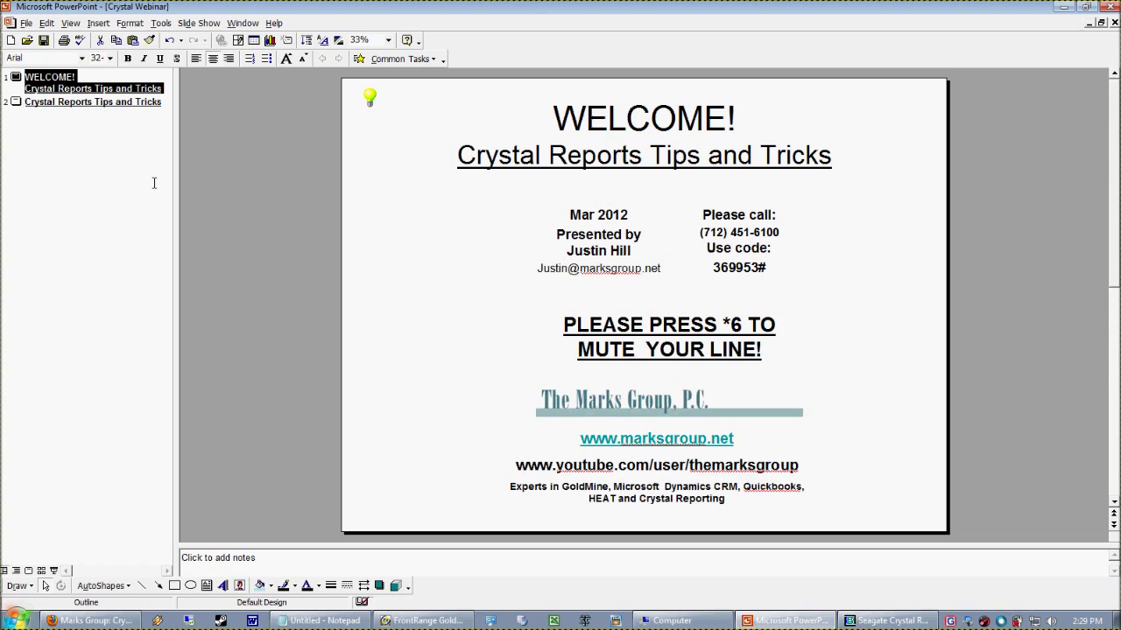